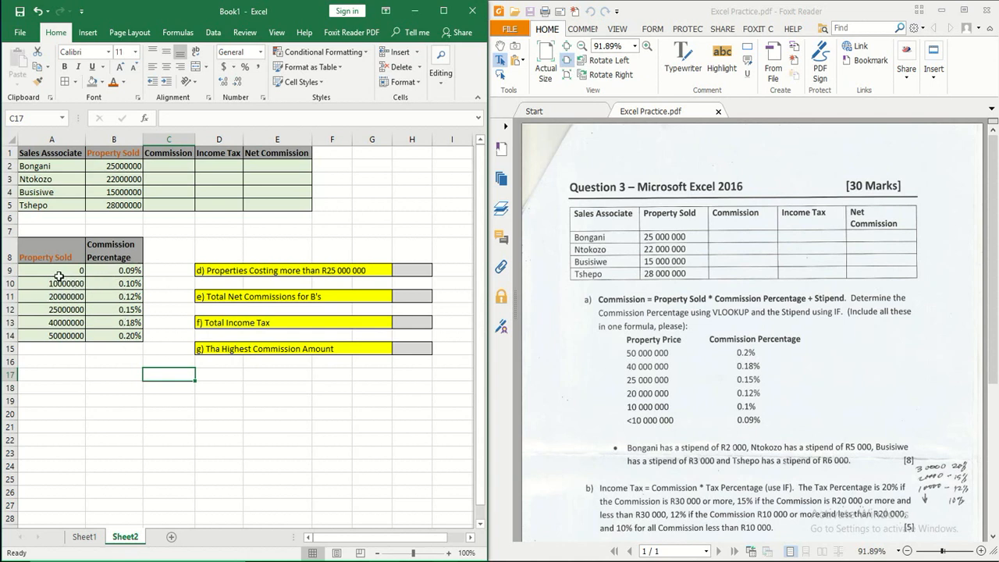
Compare the Property Sold headings of the sales associate table and the commission percentage table
drag(54, 274, 123, 334)
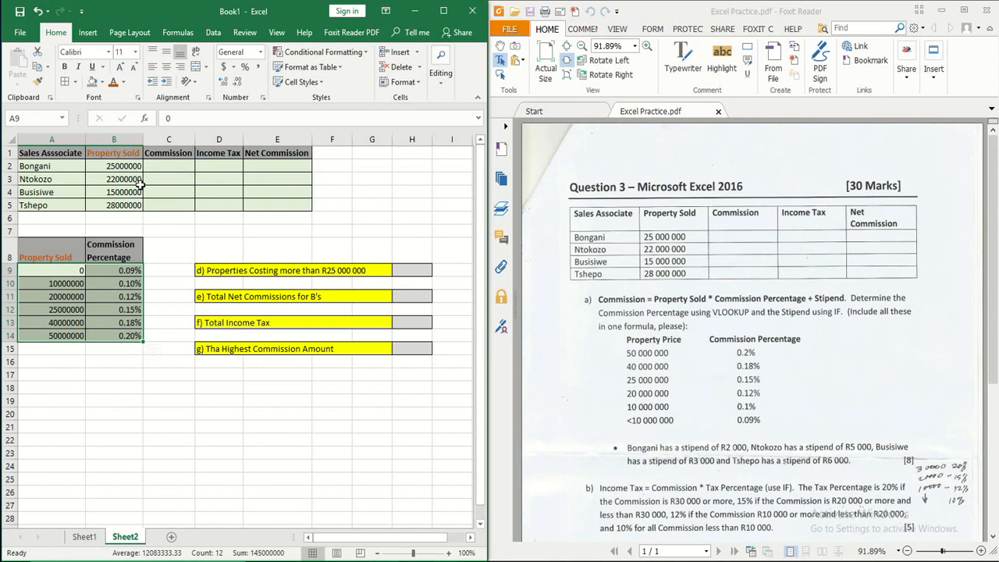
click(124, 152)
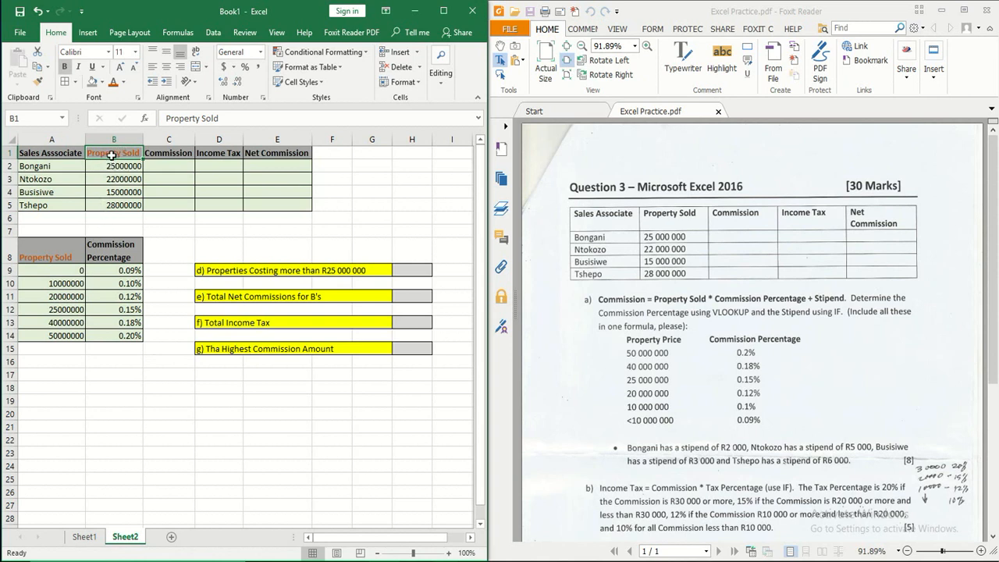
click(45, 257)
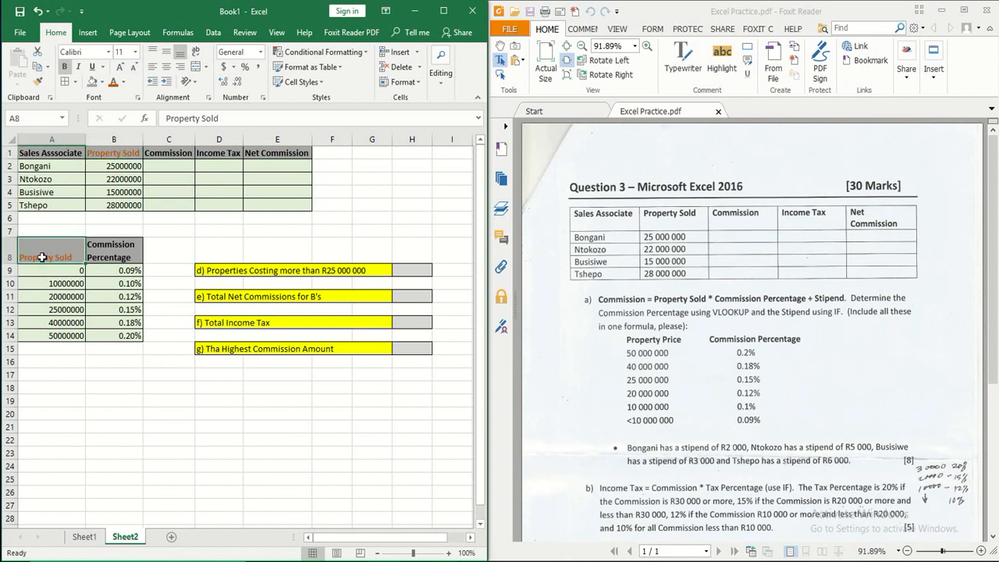
click(118, 157)
click(27, 252)
click(122, 153)
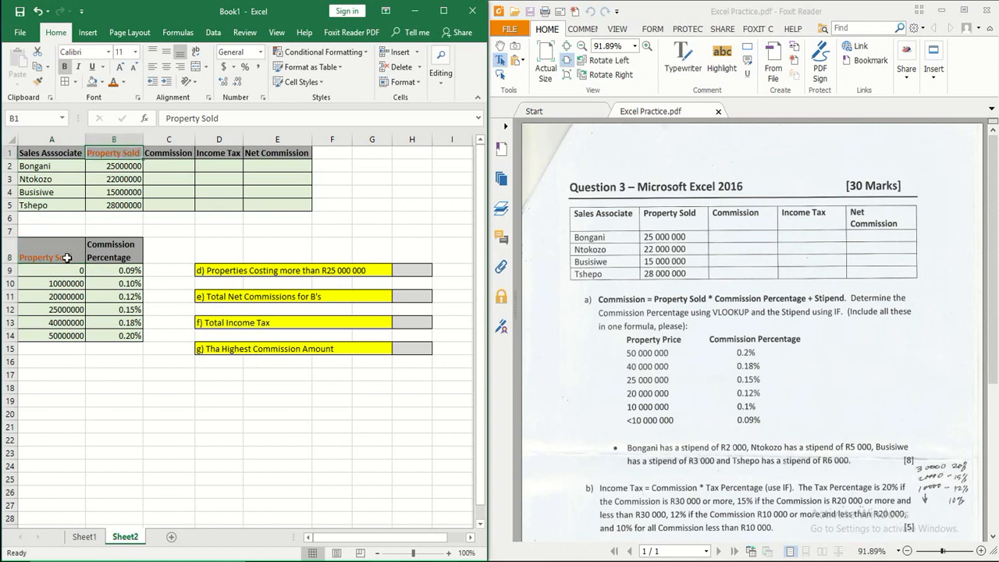
Insert a VLOOKUP function into the first Commission cell, C2
click(157, 167)
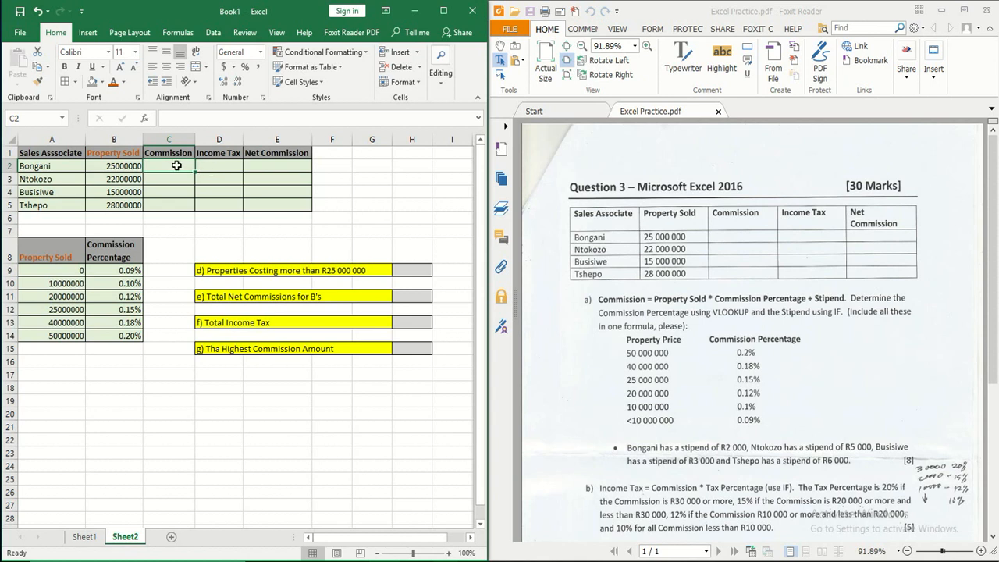
click(144, 119)
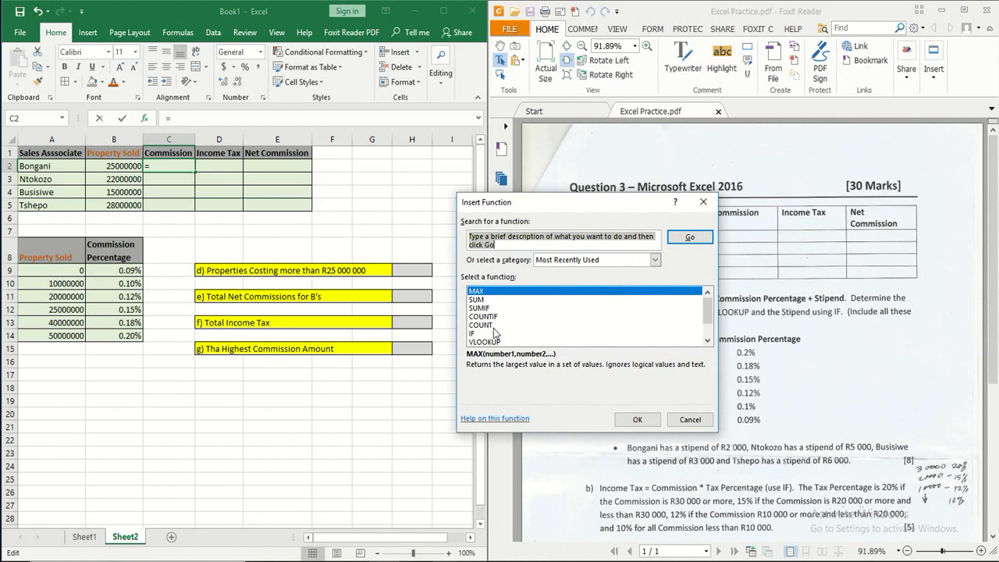
drag(583, 206, 580, 261)
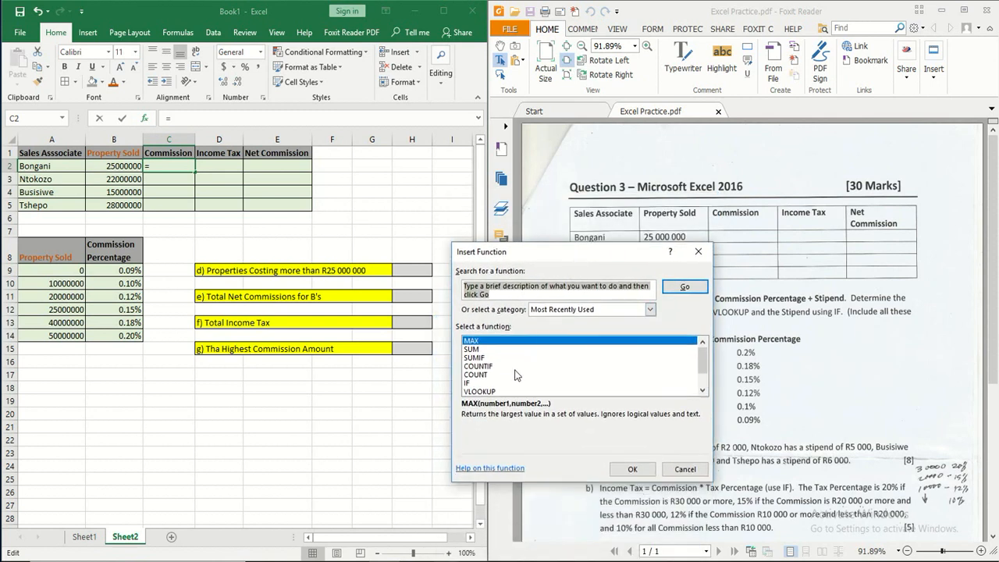
scroll(490, 381, down, 1)
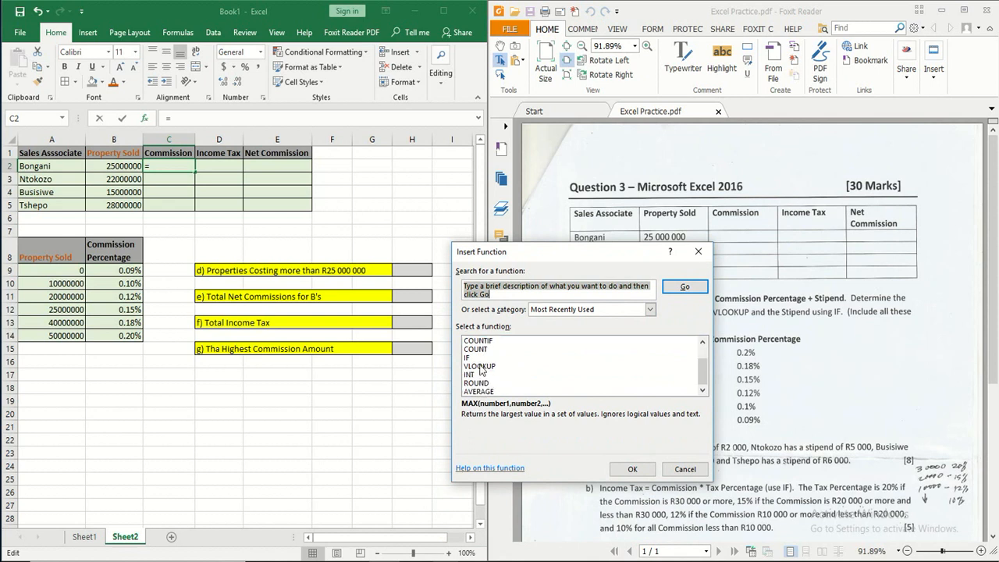
double_click(479, 366)
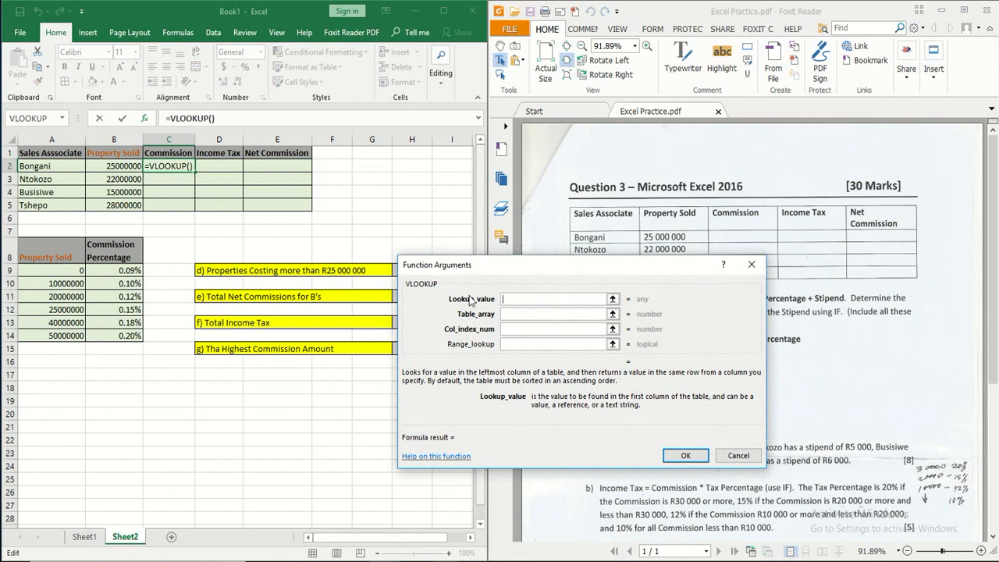
Complete the VLOOKUP in C2 with lookup value B2, table array A9:B14 and column index number 2
click(114, 165)
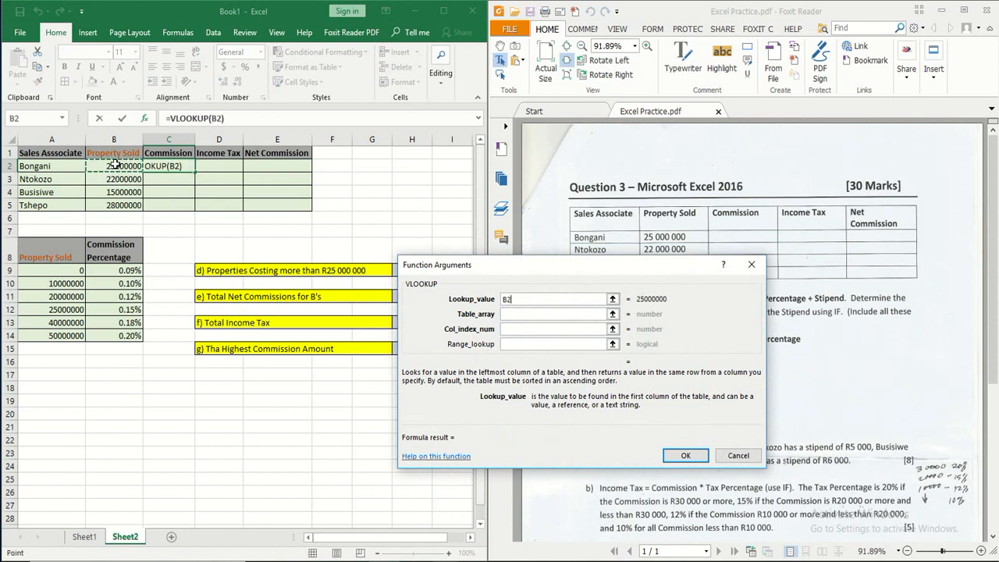
click(531, 314)
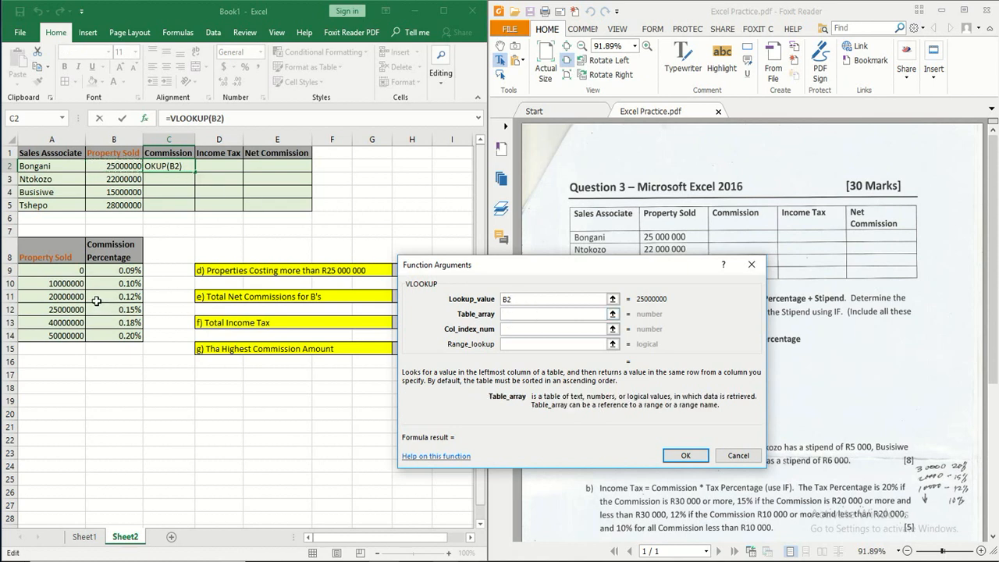
drag(54, 259, 110, 336)
drag(23, 270, 133, 335)
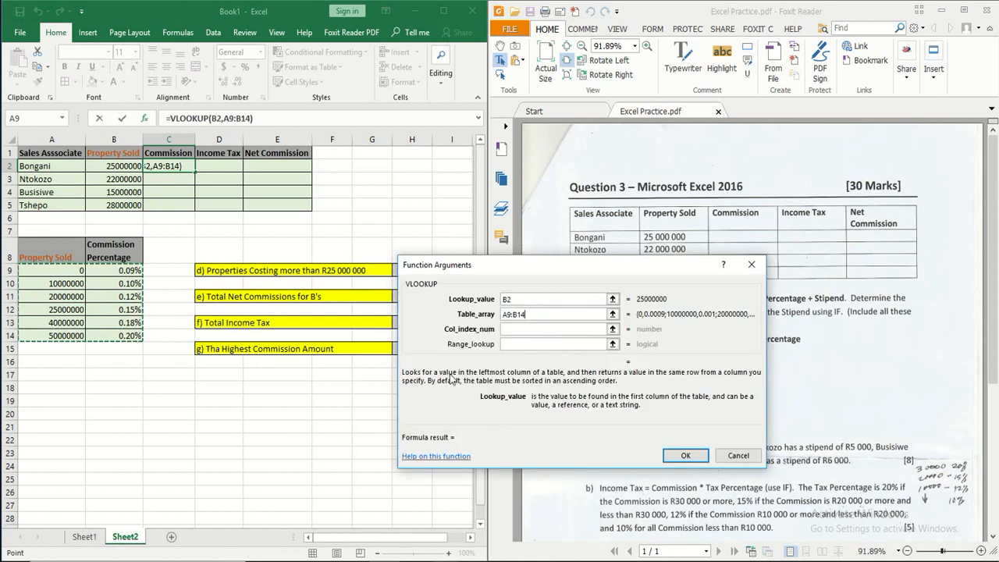
click(517, 329)
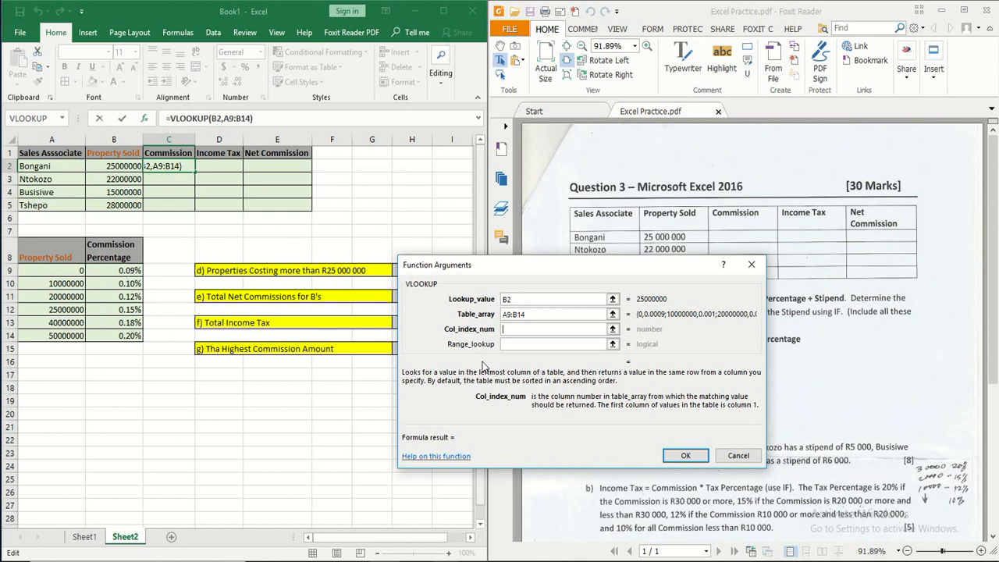
text(2)
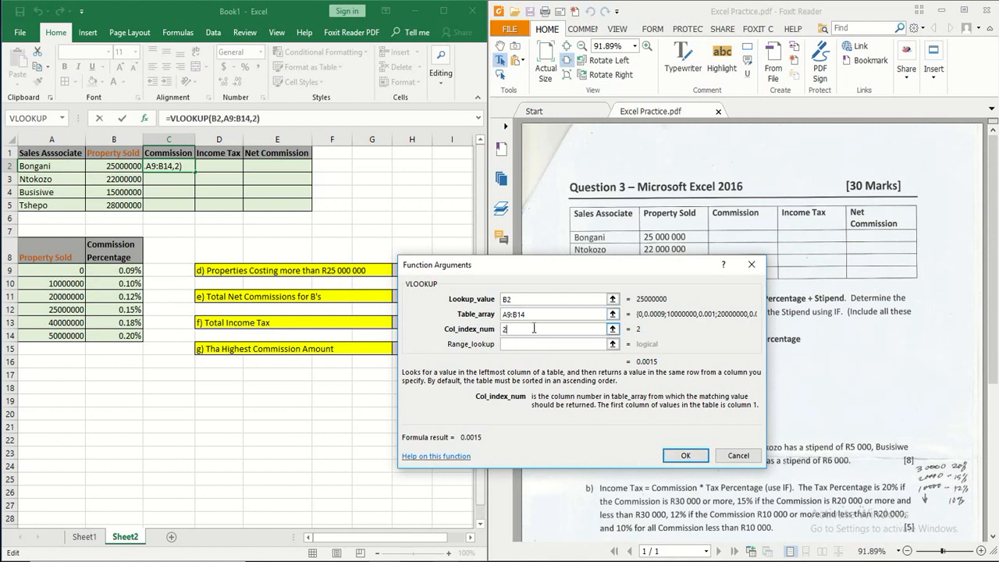
click(687, 457)
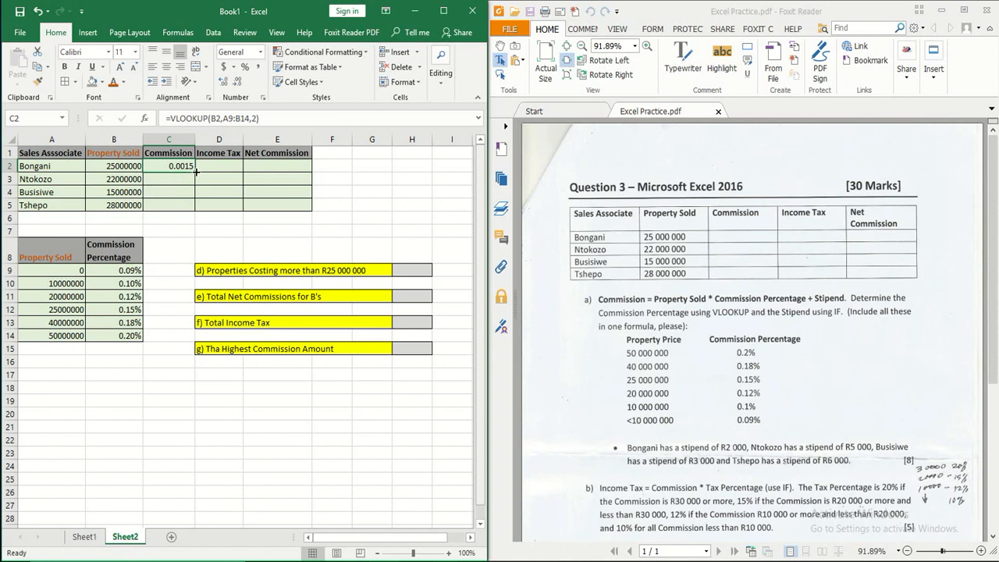
Try to fill the C2 lookup formula down to C5 and inspect the cell references in C4
drag(196, 171, 193, 207)
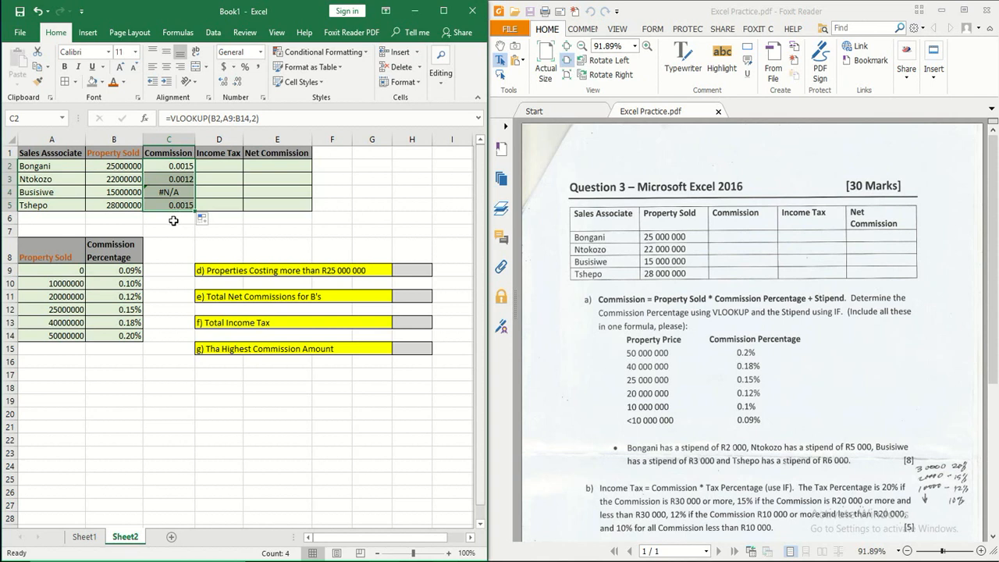
click(173, 192)
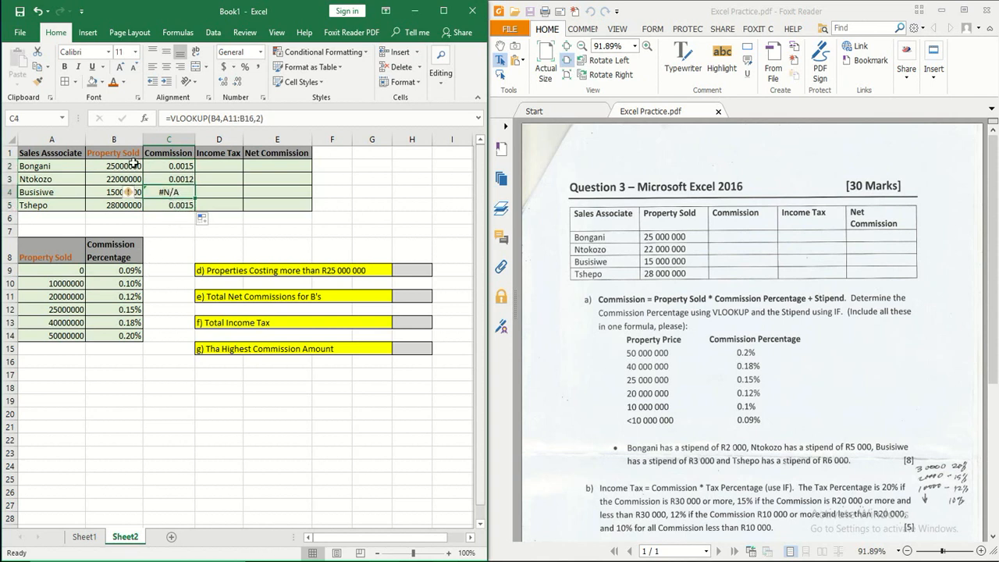
click(223, 119)
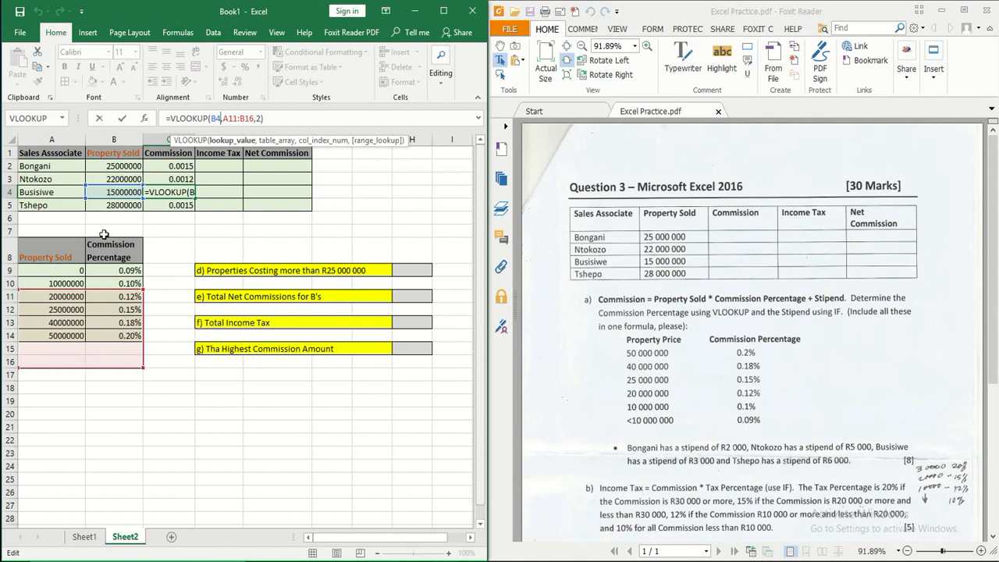
click(123, 117)
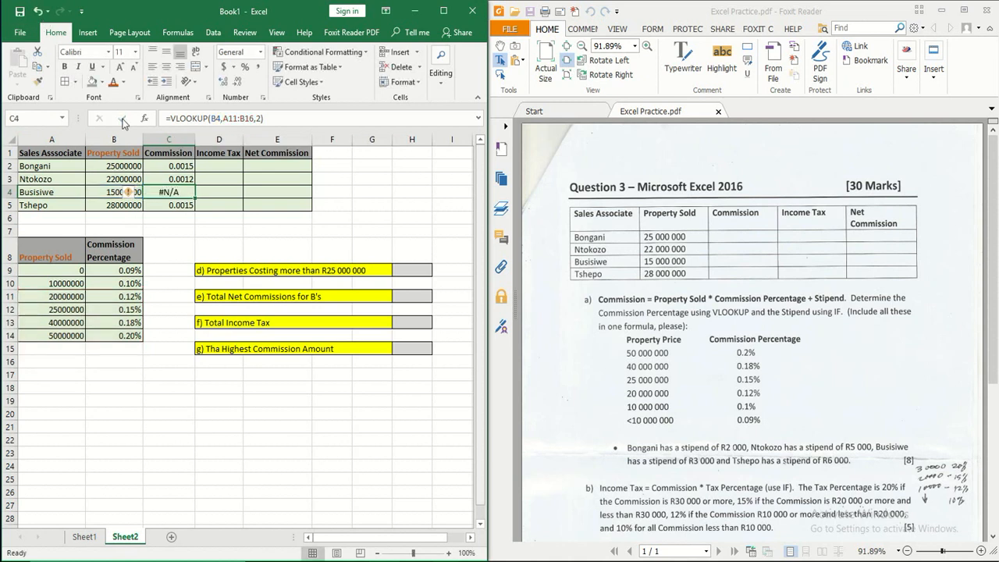
click(37, 11)
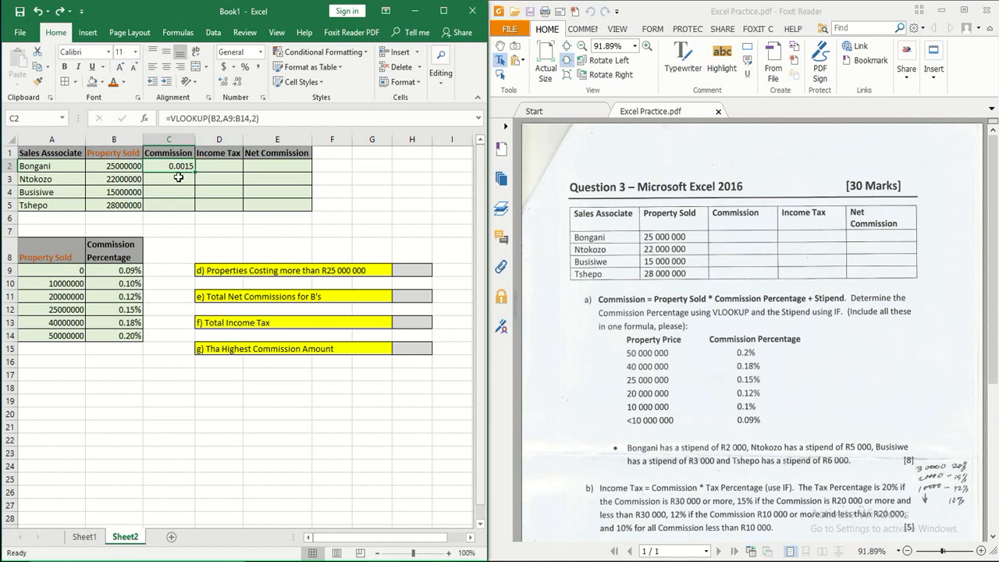
Make the table array in the C2 VLOOKUP formula absolute as $A$9:$B$14
click(221, 120)
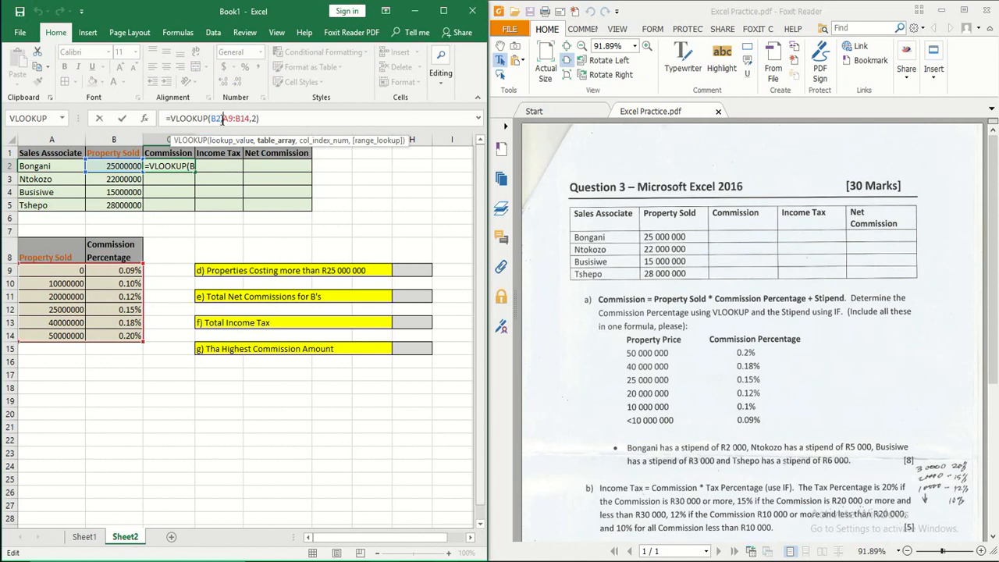
click(227, 118)
click(231, 117)
key(F4)
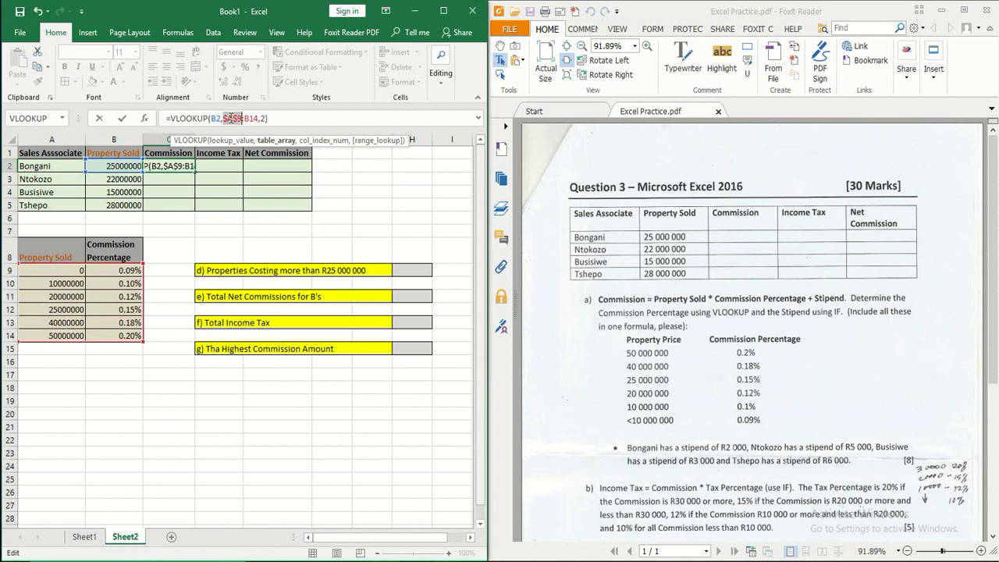
click(246, 118)
key(F4)
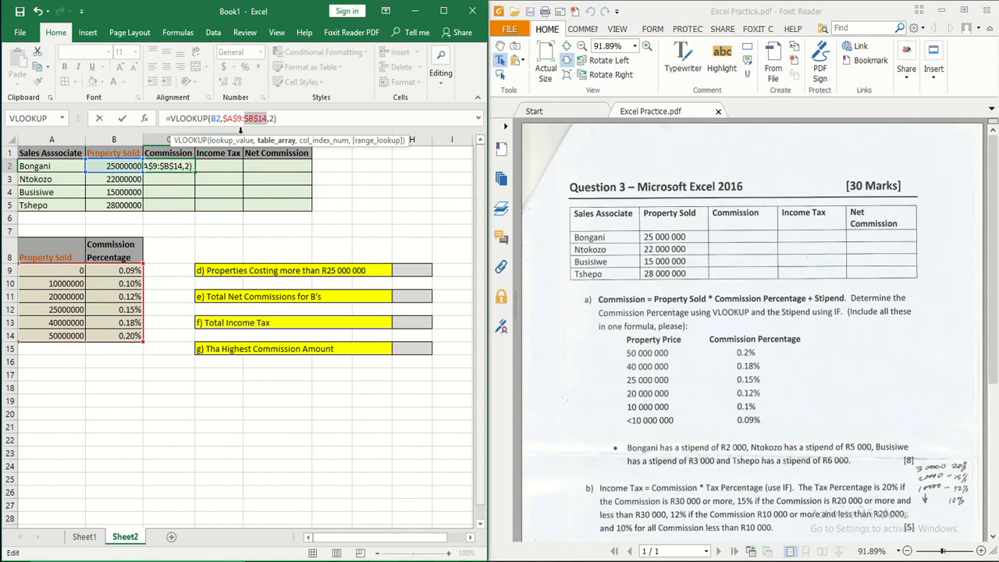
click(123, 118)
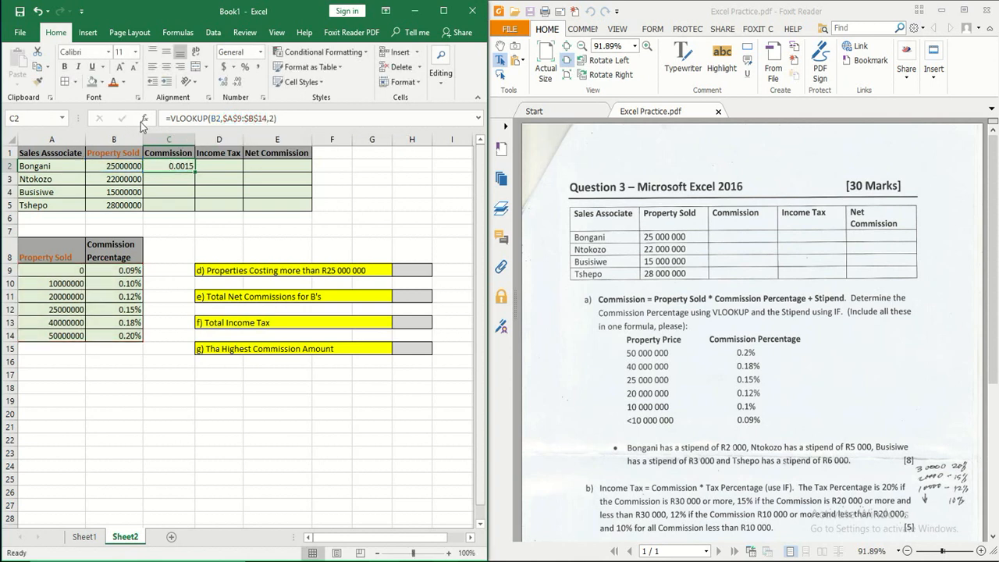
Test the absolute-reference lookup by filling it from C2 through C5, and undo the fill
double_click(194, 170)
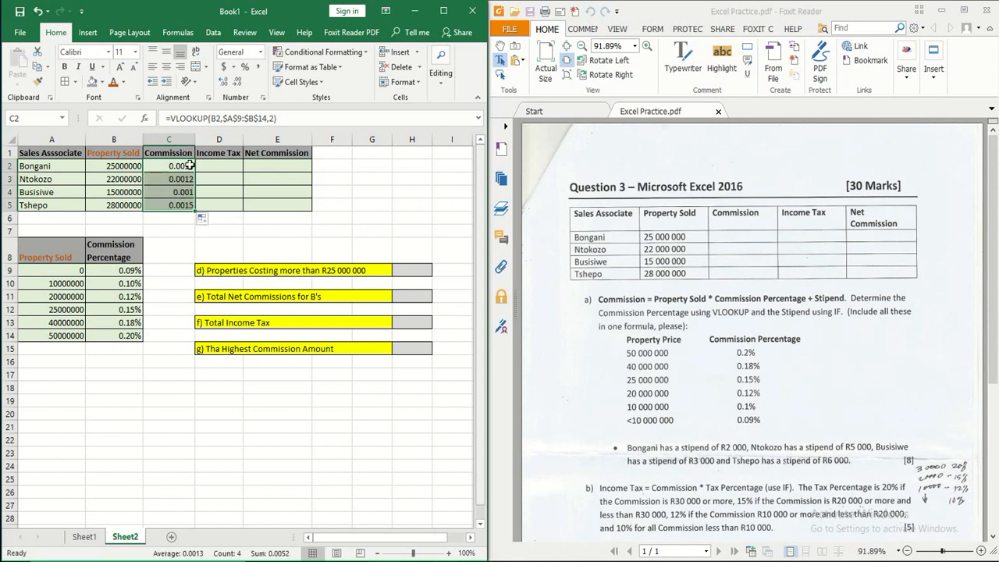
click(219, 118)
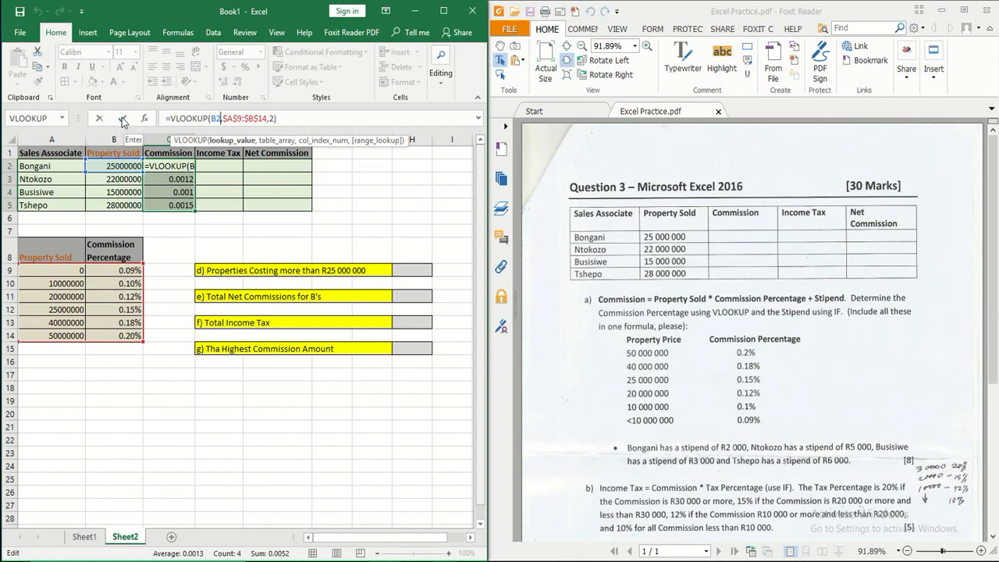
key(Return)
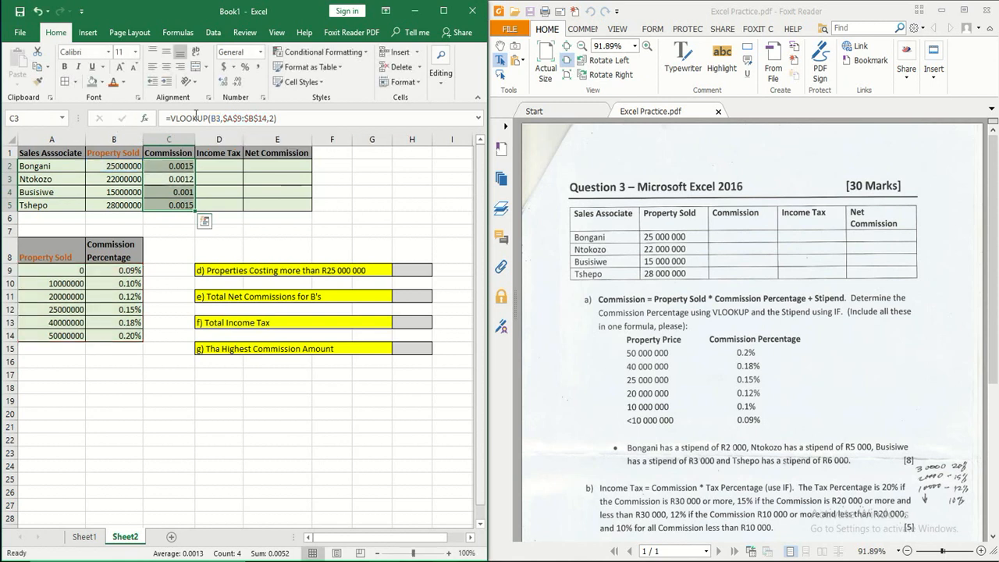
click(37, 11)
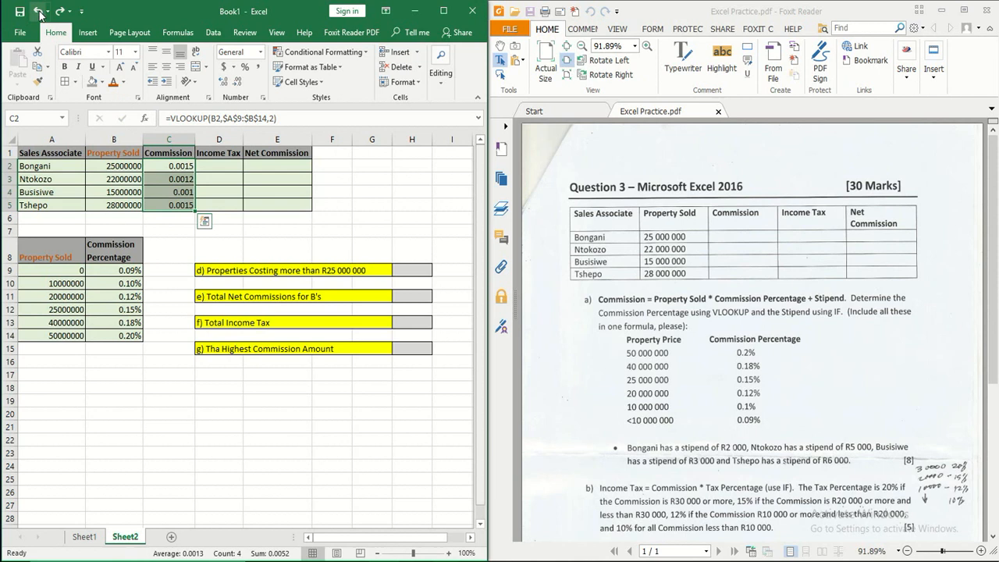
click(37, 11)
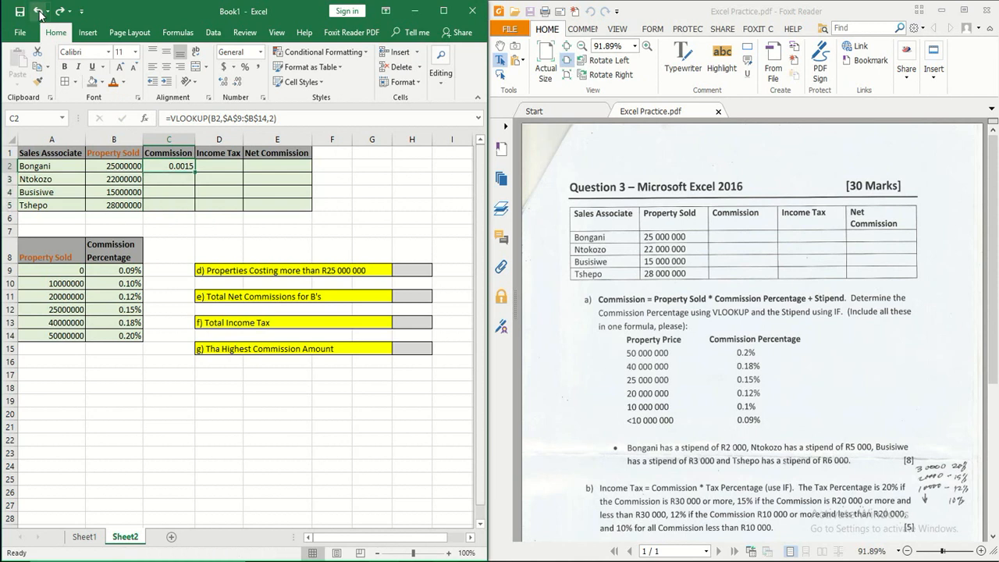
Cut the VLOOKUP expression out of the C2 formula, keeping only the equals sign
click(272, 118)
drag(276, 119, 166, 118)
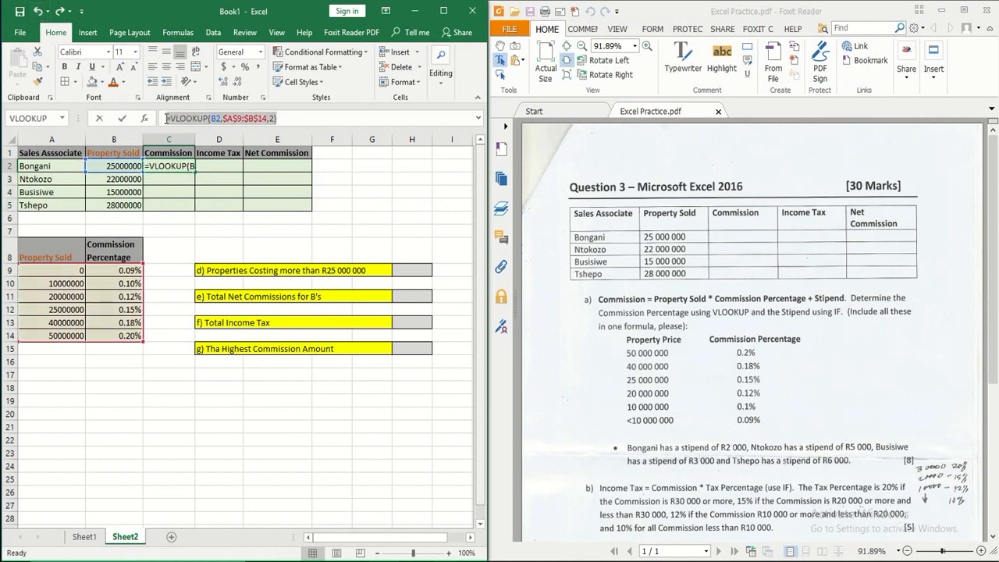
drag(277, 119, 173, 118)
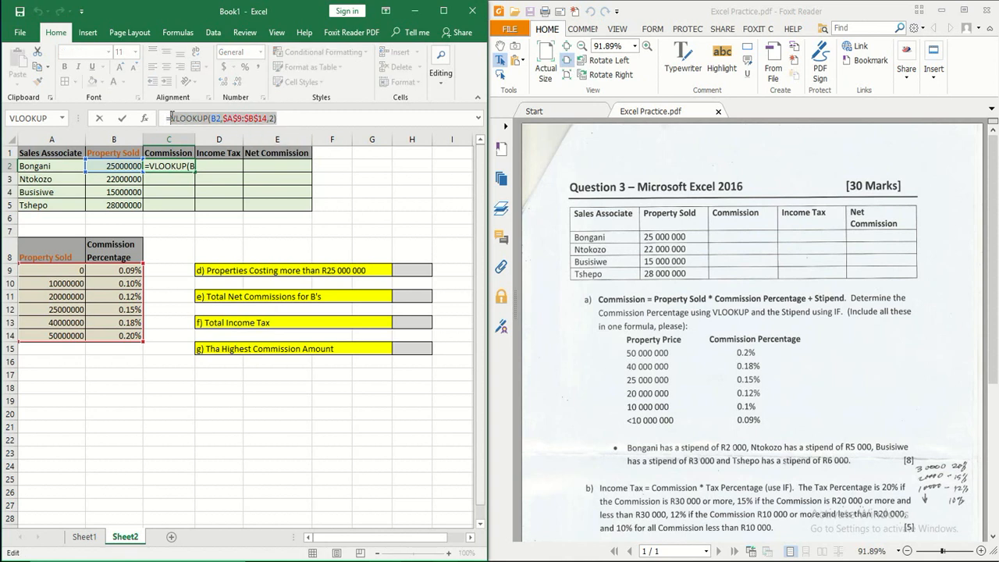
right_click(171, 117)
click(199, 127)
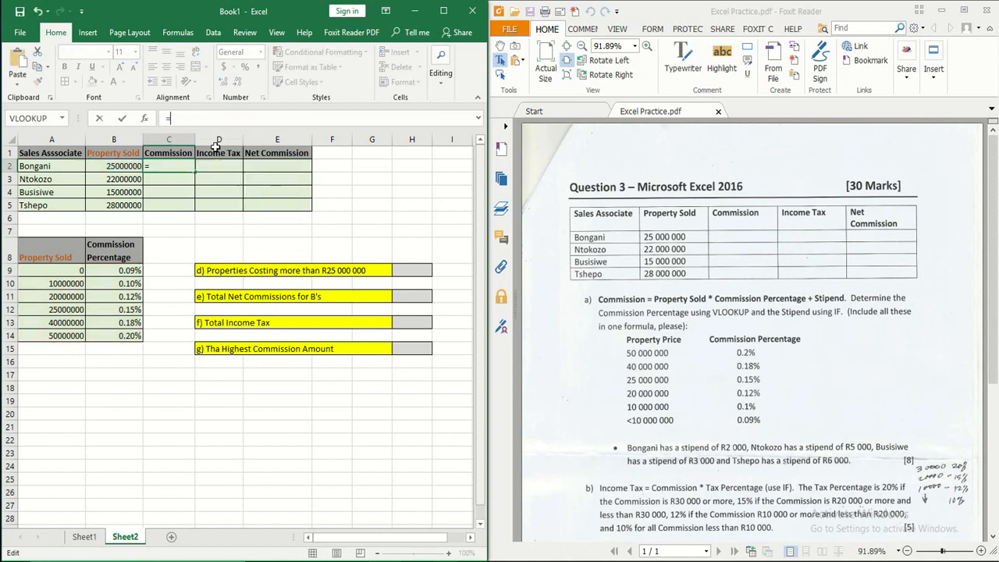
Switch to Notepad and paste the cut expression VLOOKUP(B2,$A$9:$B$14,2) into the blank document
mouse_move(568, 561)
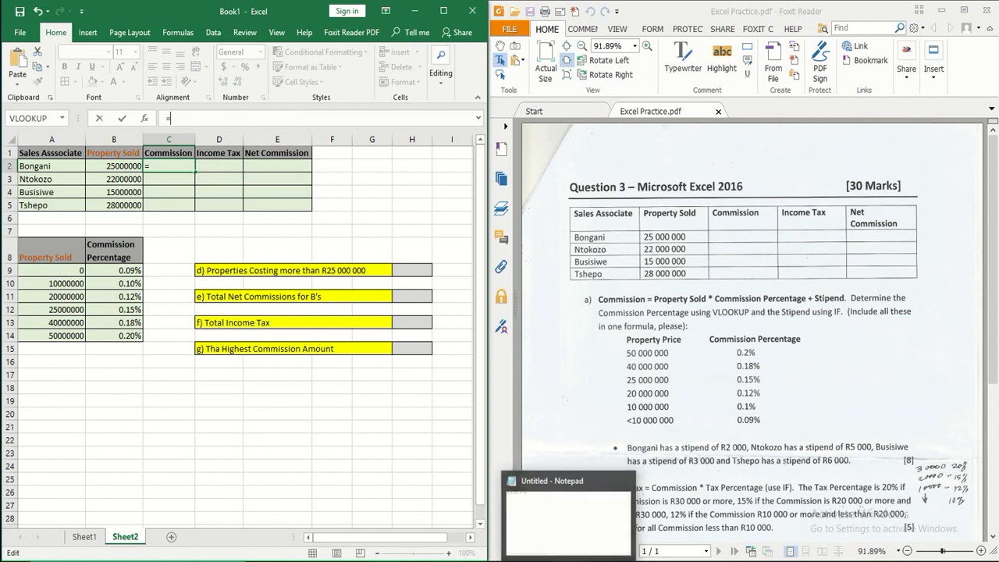
click(546, 507)
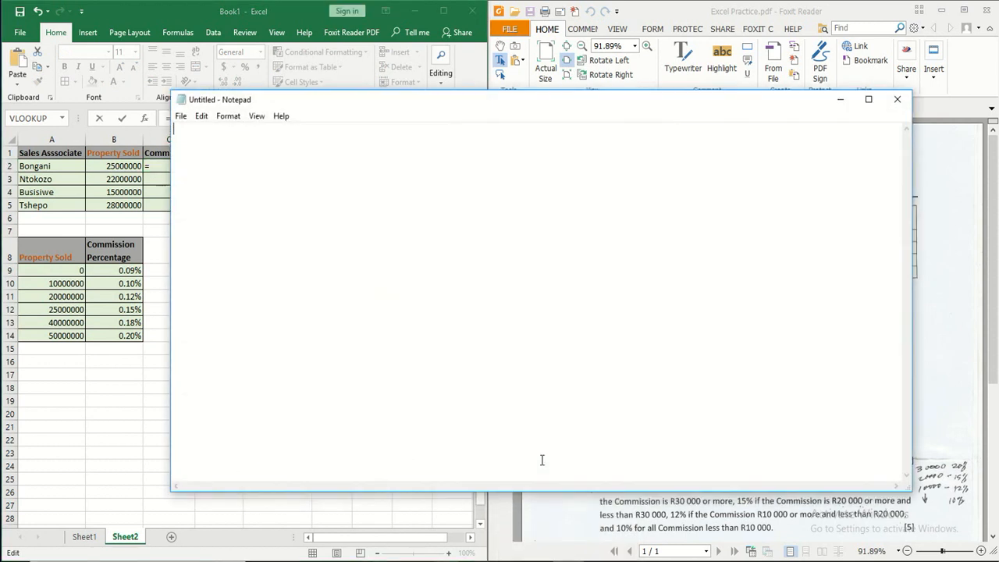
right_click(323, 209)
click(356, 265)
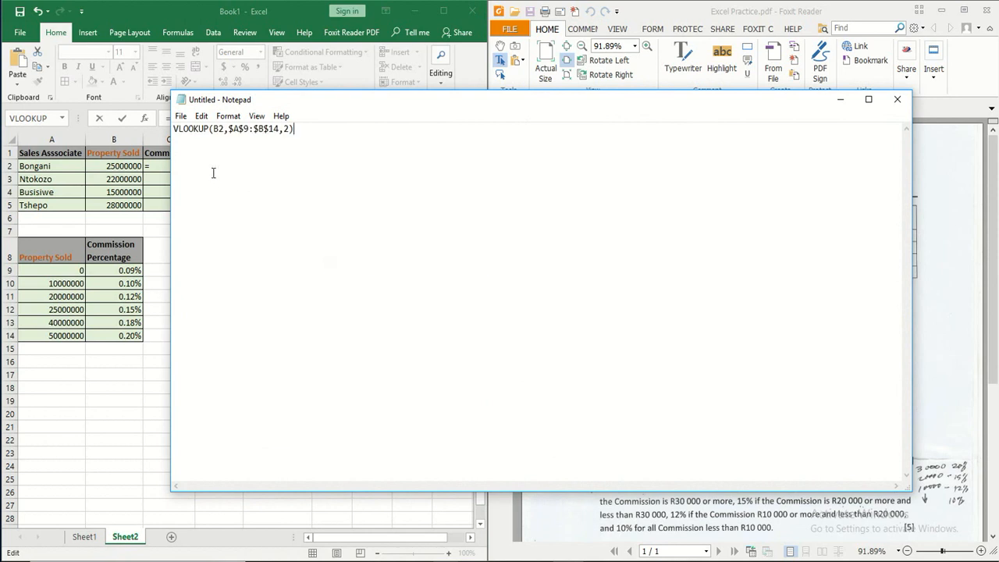
Add a label line above the VLOOKUP expression in Notepad, and return to the Excel workbook with the Foxit Reader question sheet beside it
click(174, 129)
key(Return)
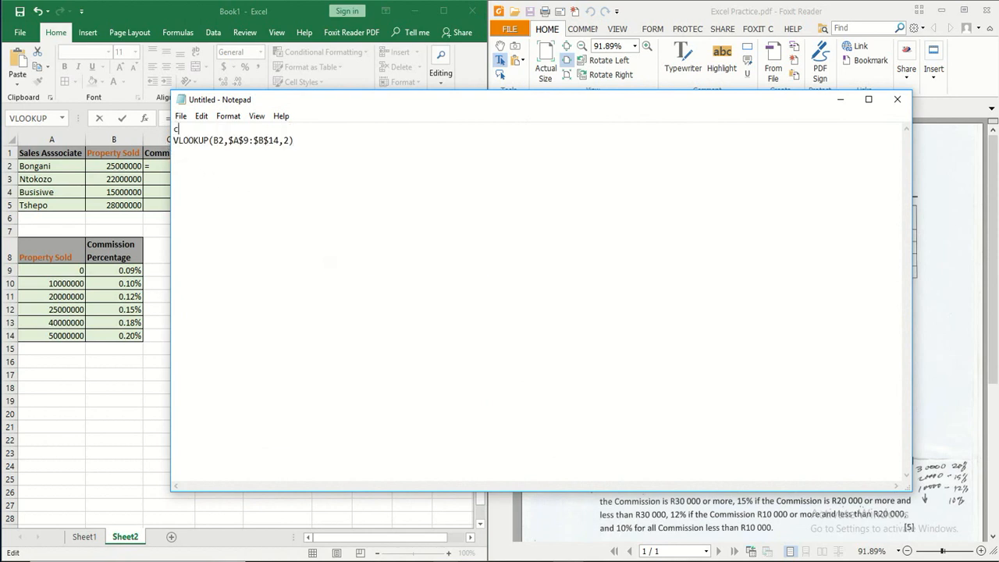
click(309, 144)
click(213, 12)
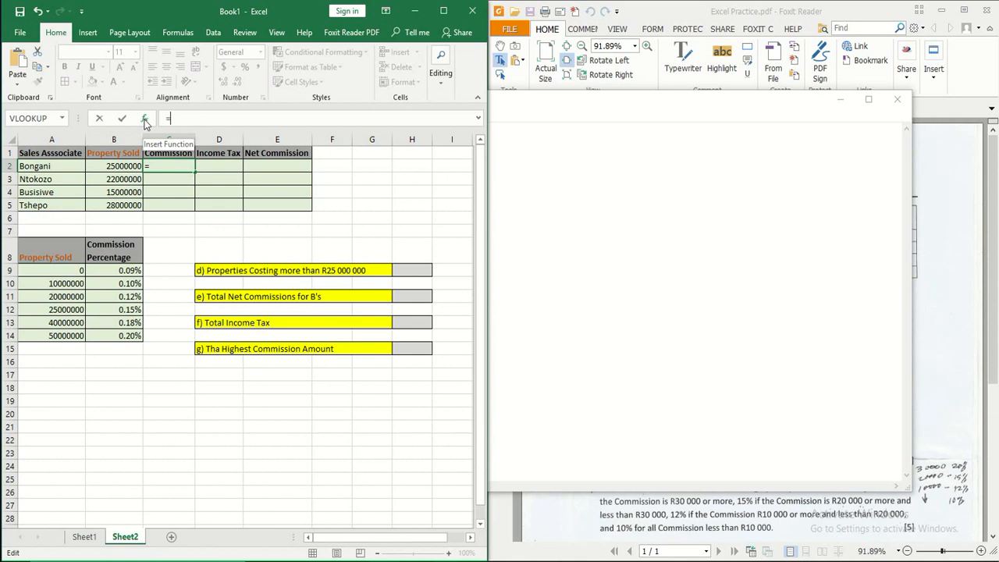
click(641, 2)
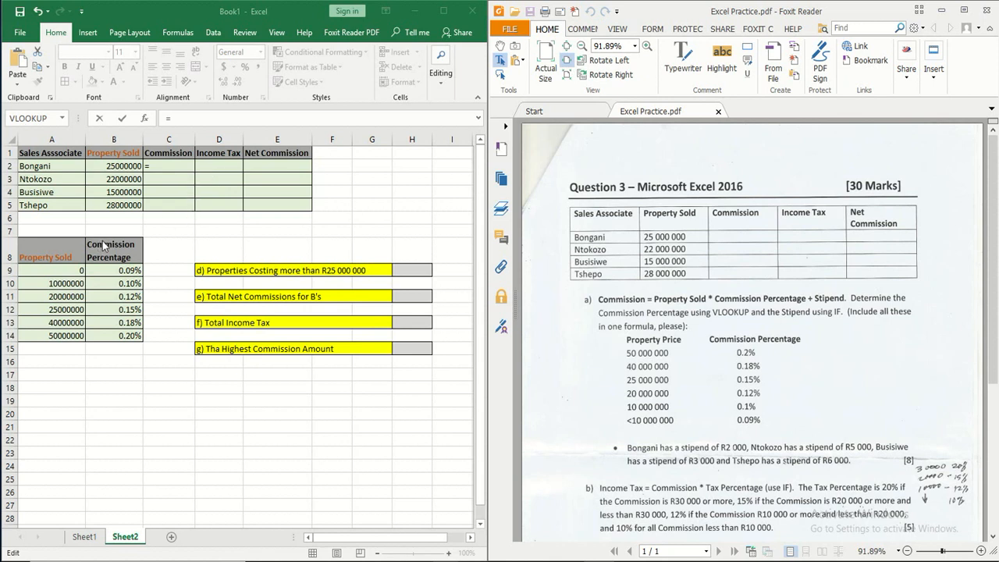
Insert an IF function in C2 with a logical test that A2 equals the first sales associate's name as quoted text
click(146, 121)
click(146, 121)
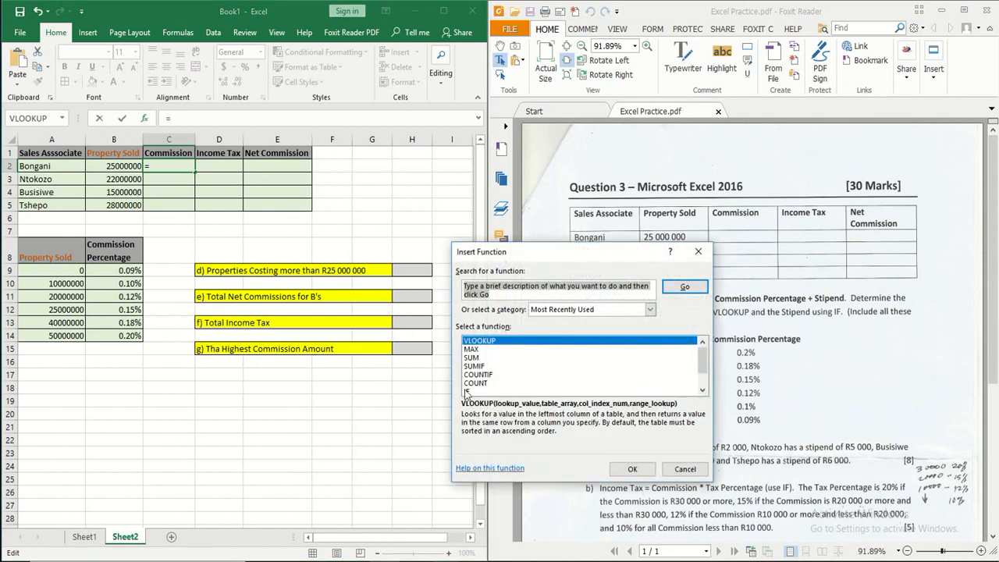
double_click(460, 390)
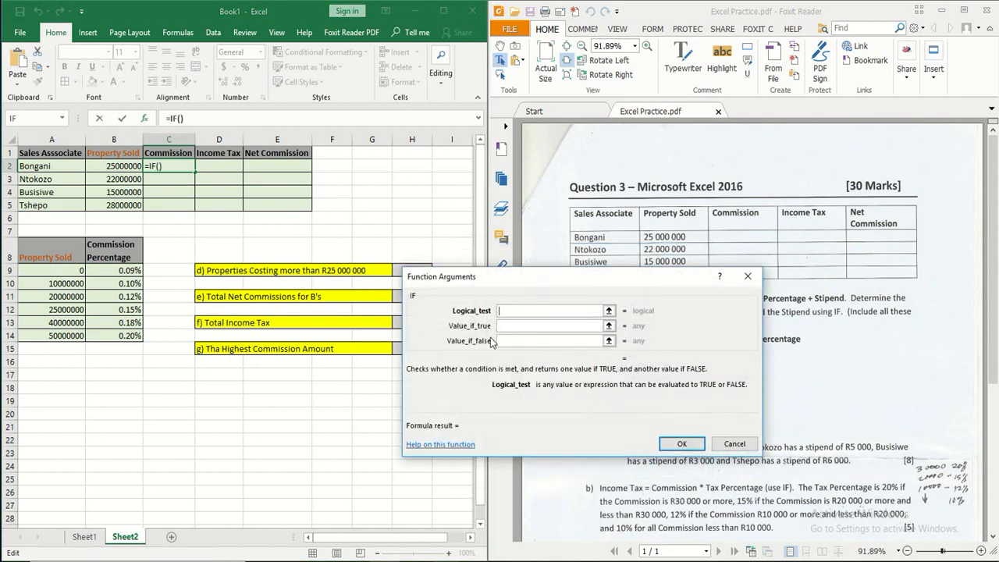
click(55, 167)
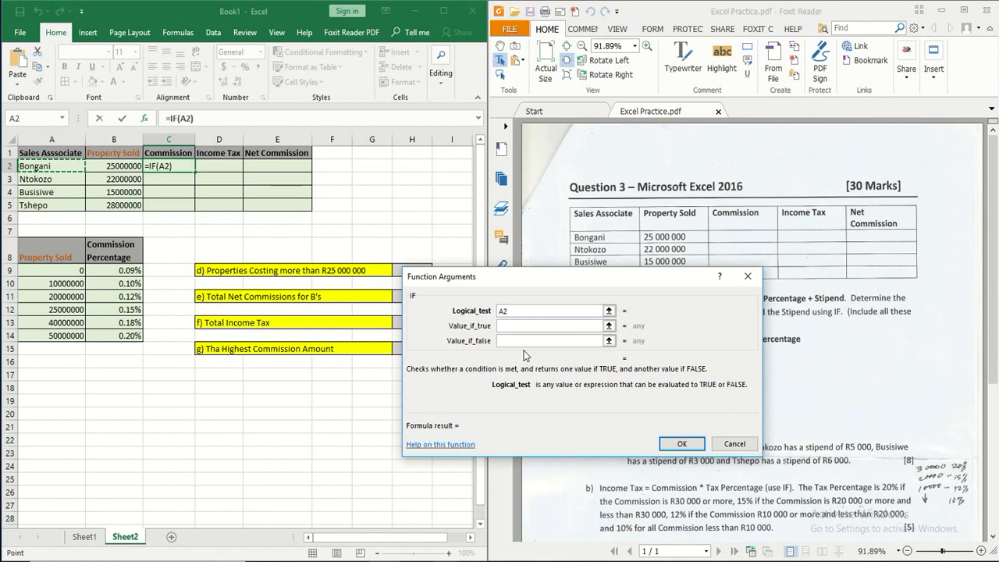
text(=)
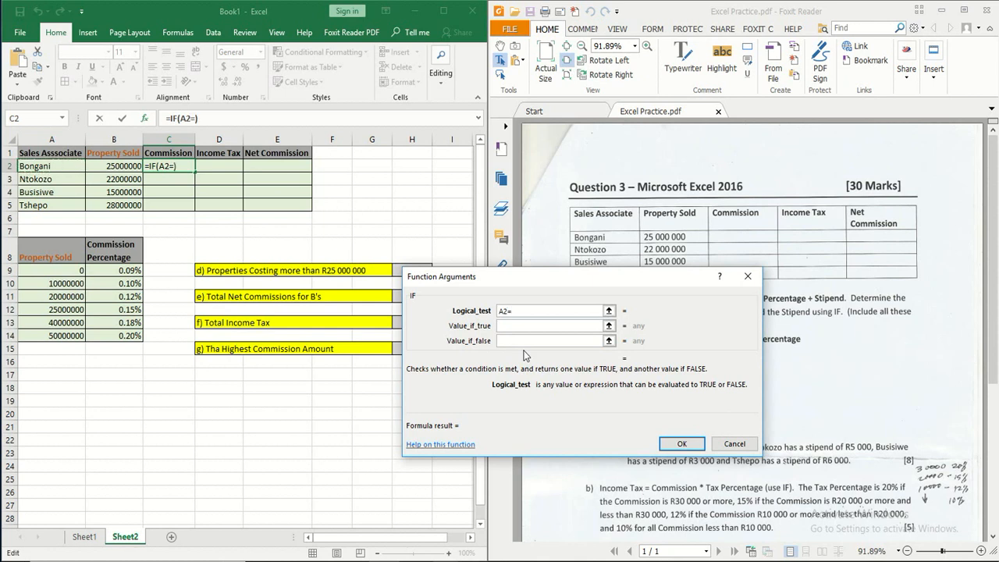
text("Bongani)
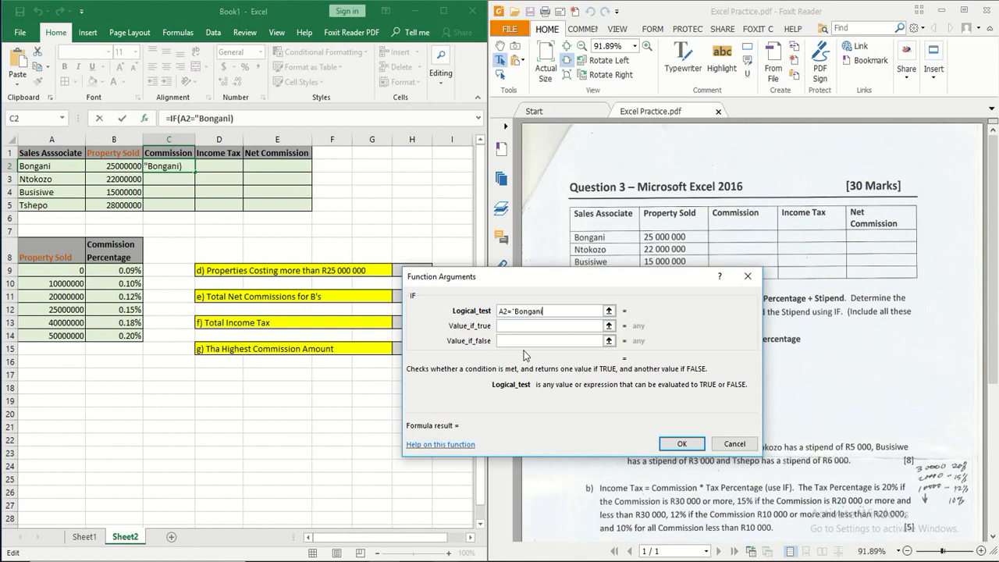
text(")
Set the IF to return 2000 if true and the placeholder "x" if false, and enter the formula in C2
click(519, 330)
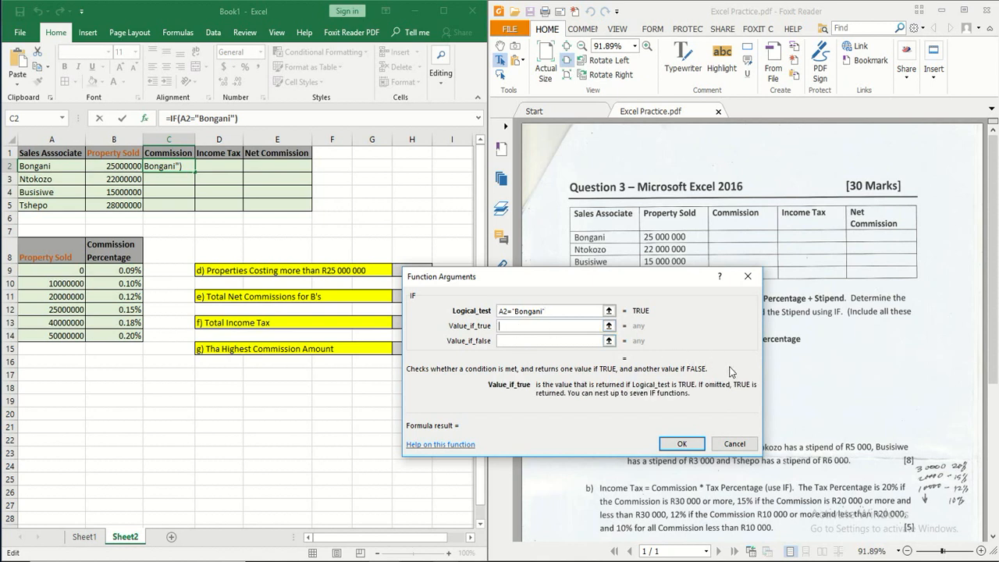
text(2000)
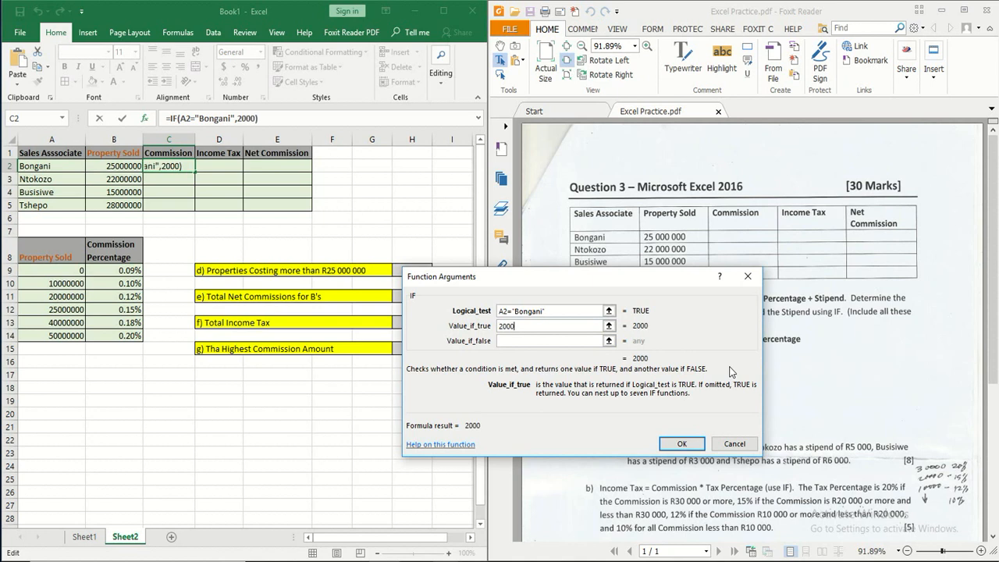
click(551, 341)
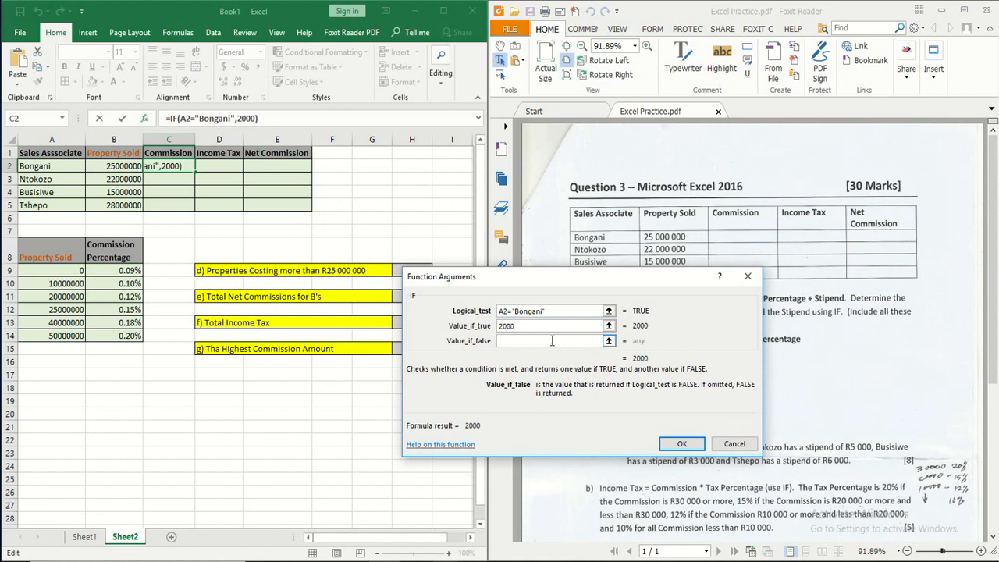
text(x)
click(679, 445)
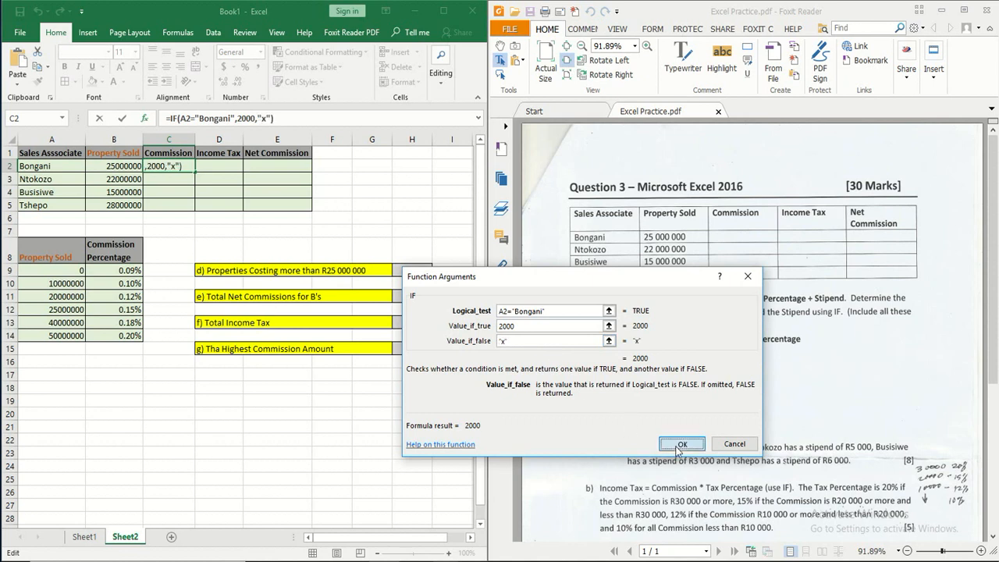
Replace the placeholder "x" in the C2 formula with a nested IF and open that function's arguments
click(268, 117)
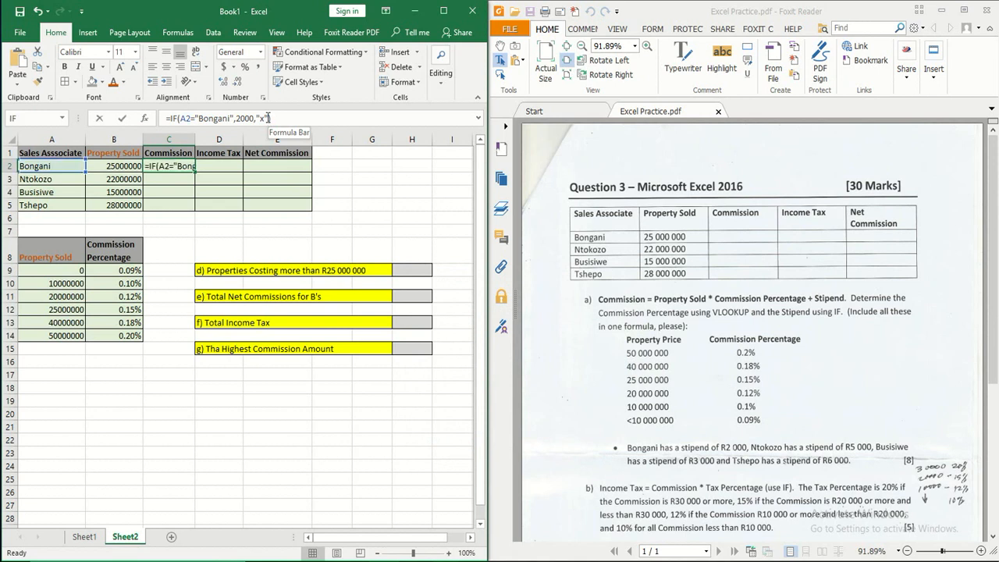
double_click(264, 118)
drag(268, 118, 257, 118)
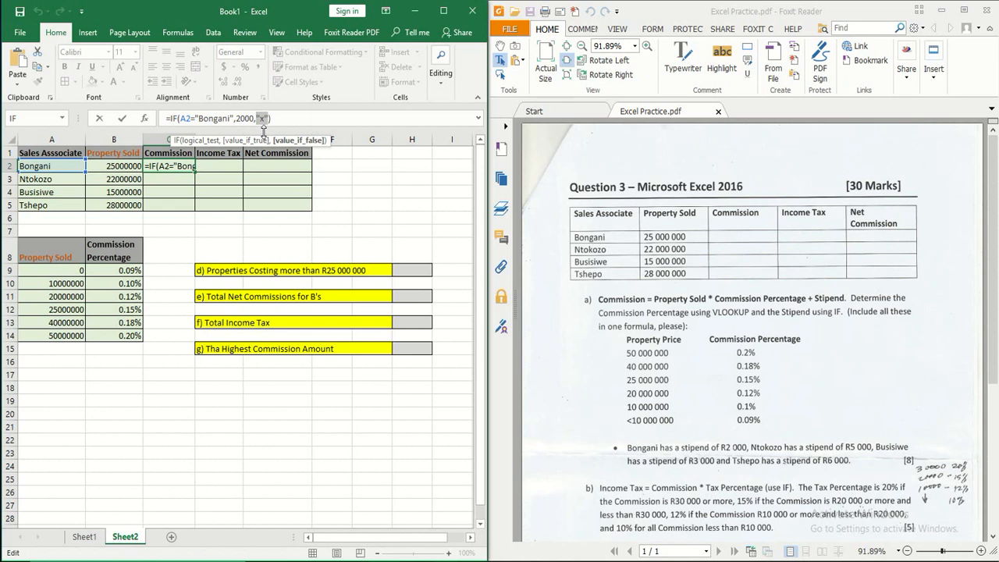
text(if)
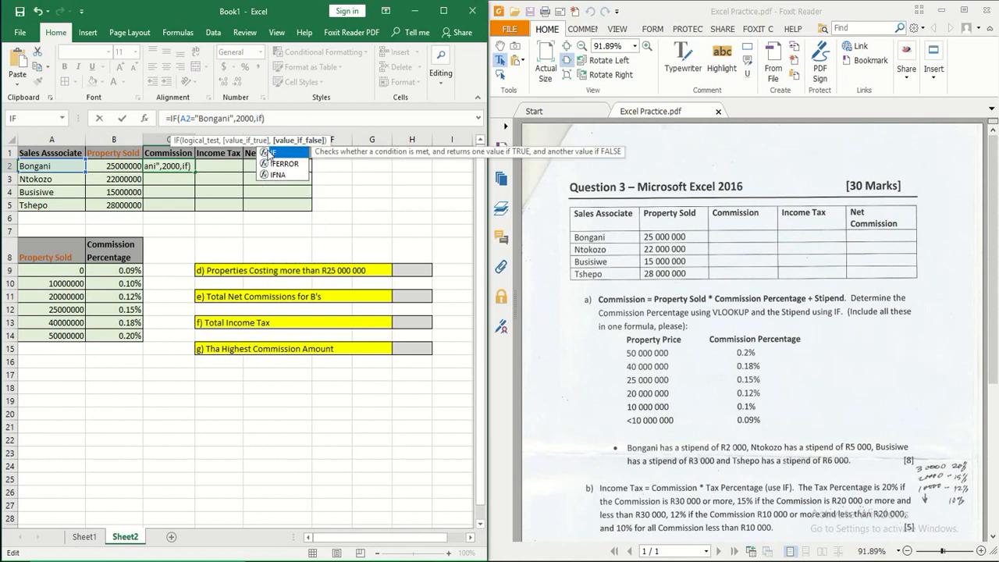
double_click(268, 153)
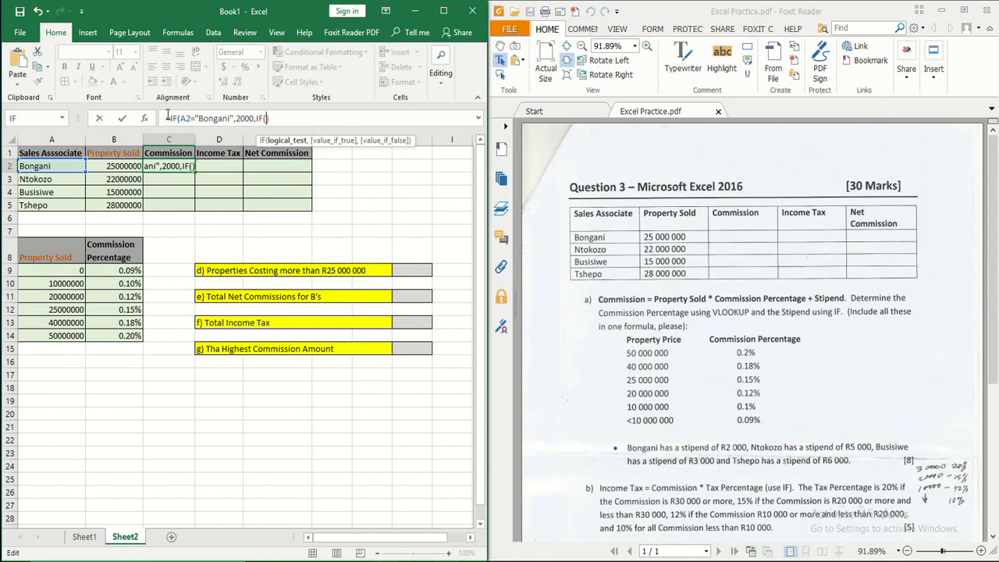
click(145, 118)
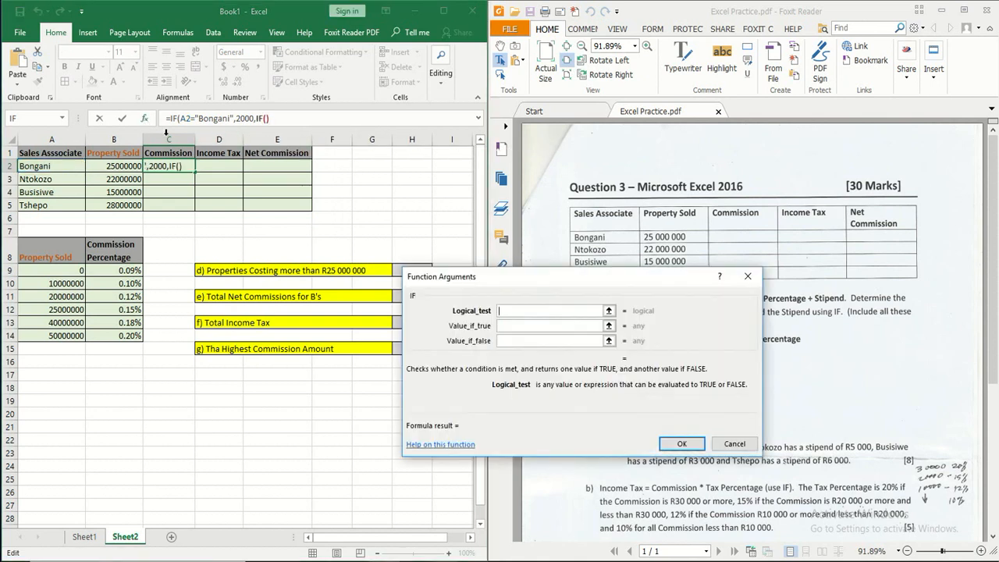
Make the nested IF test A2 for the second associate's name, returning 5000 if true and "X" if false, and accept the formula correction
click(51, 166)
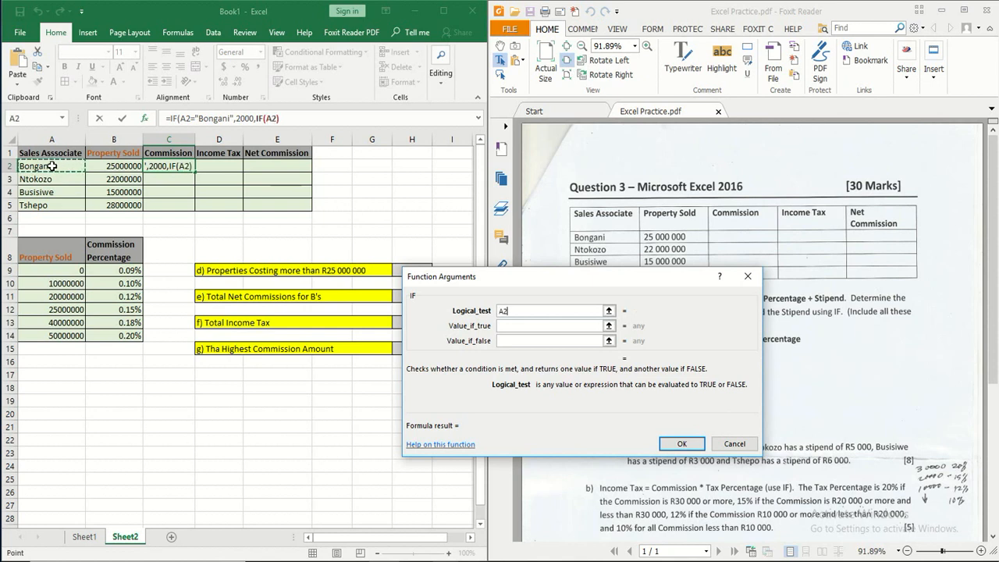
text(=)
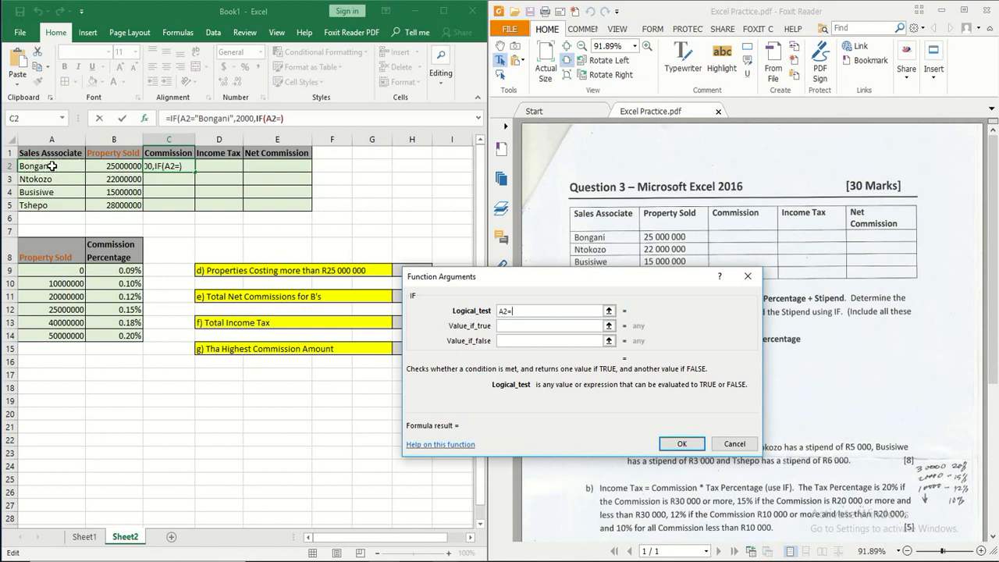
text("Ntokozo")
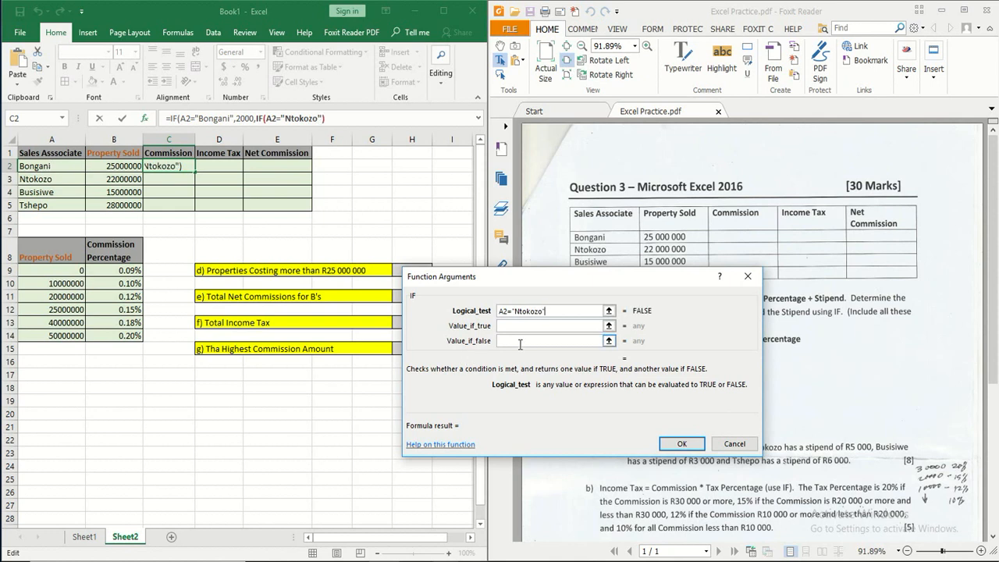
click(520, 326)
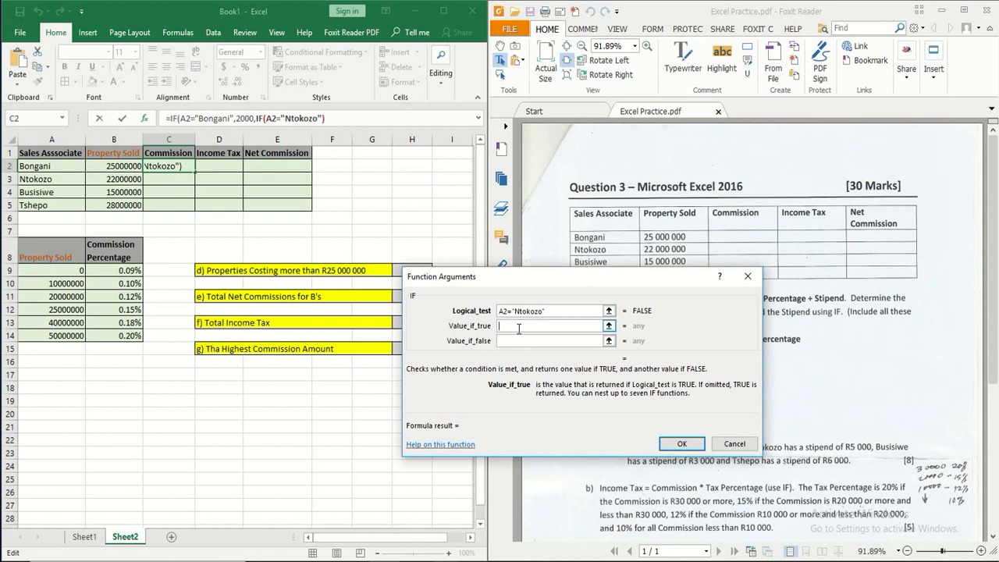
text(5000)
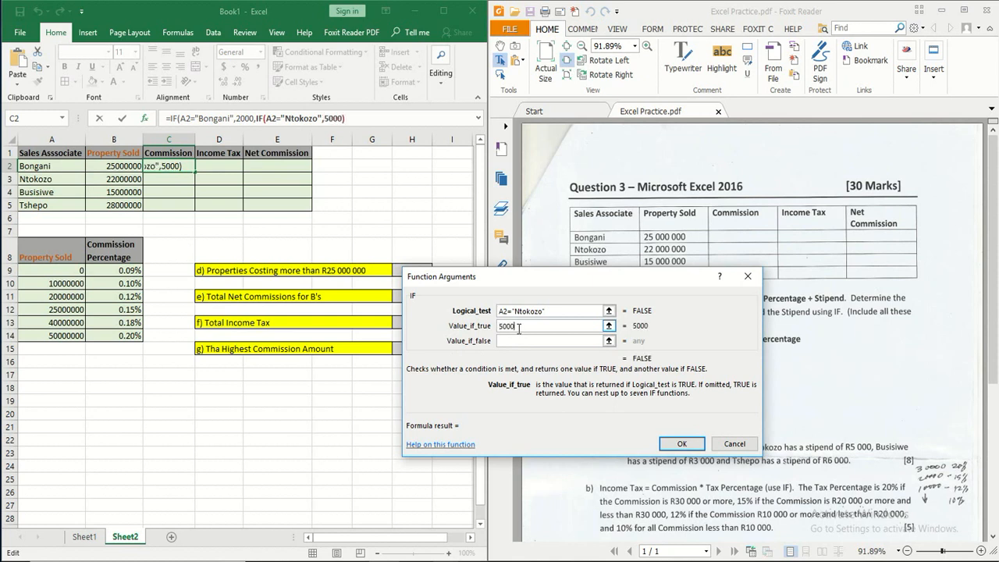
click(519, 341)
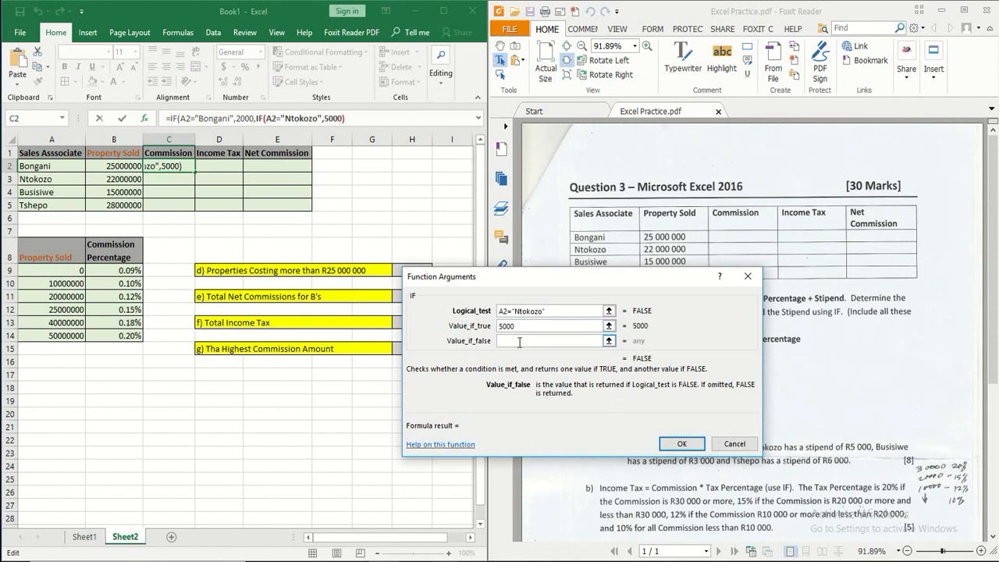
text(X)
click(681, 443)
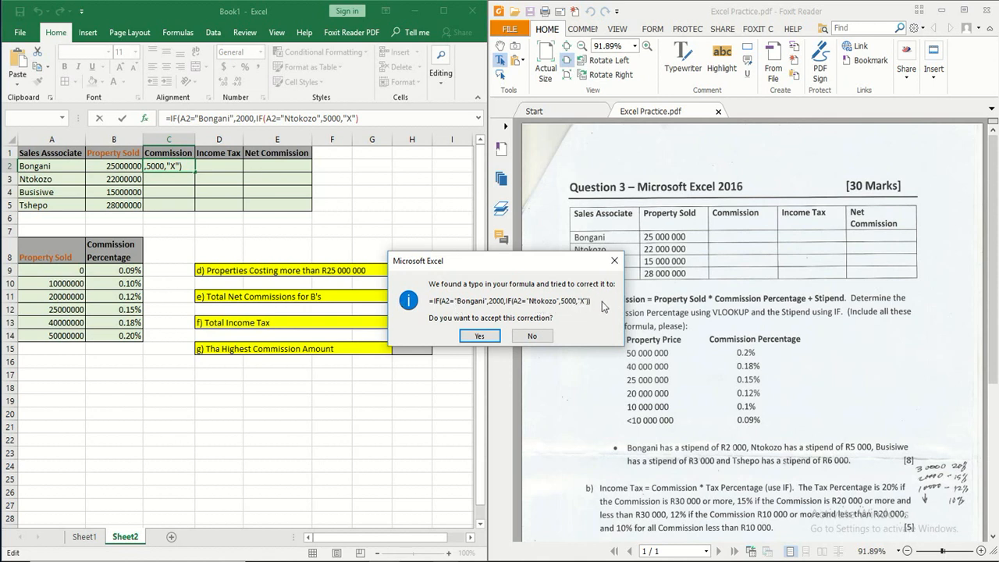
click(480, 337)
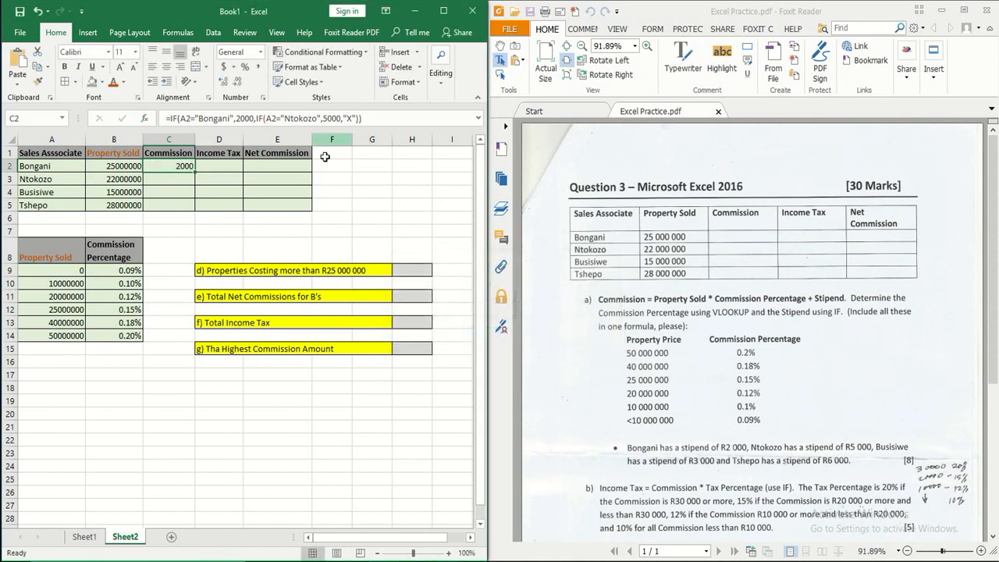
Replace the placeholder "X" in the C2 formula with a third nested IF and open its arguments
click(356, 117)
drag(356, 117, 343, 118)
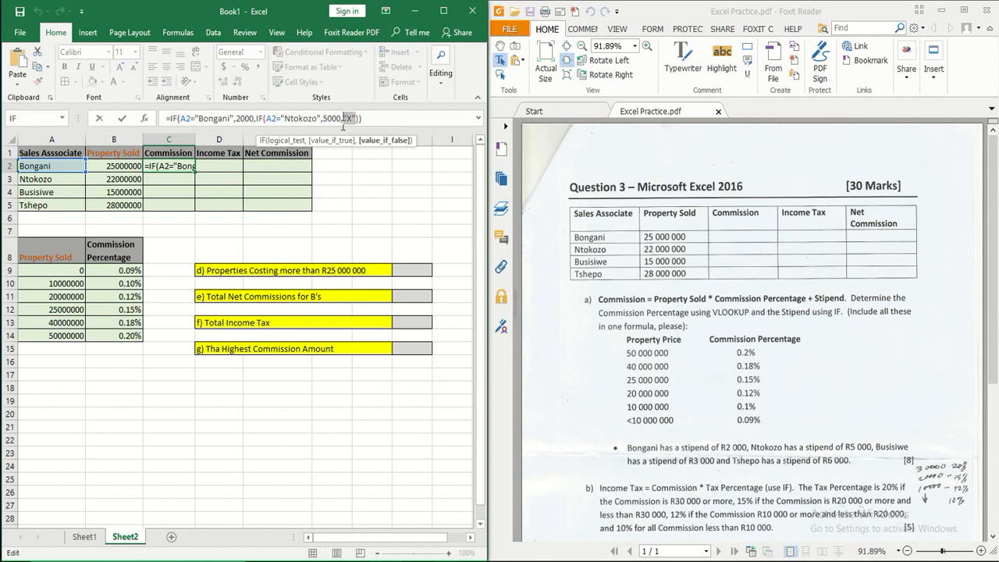
text(if)
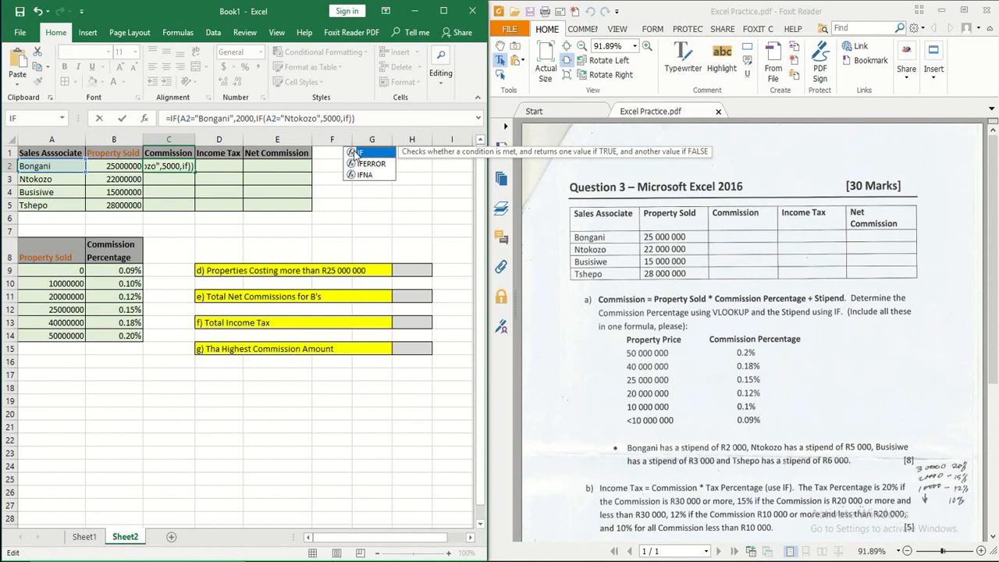
key(Tab)
click(144, 118)
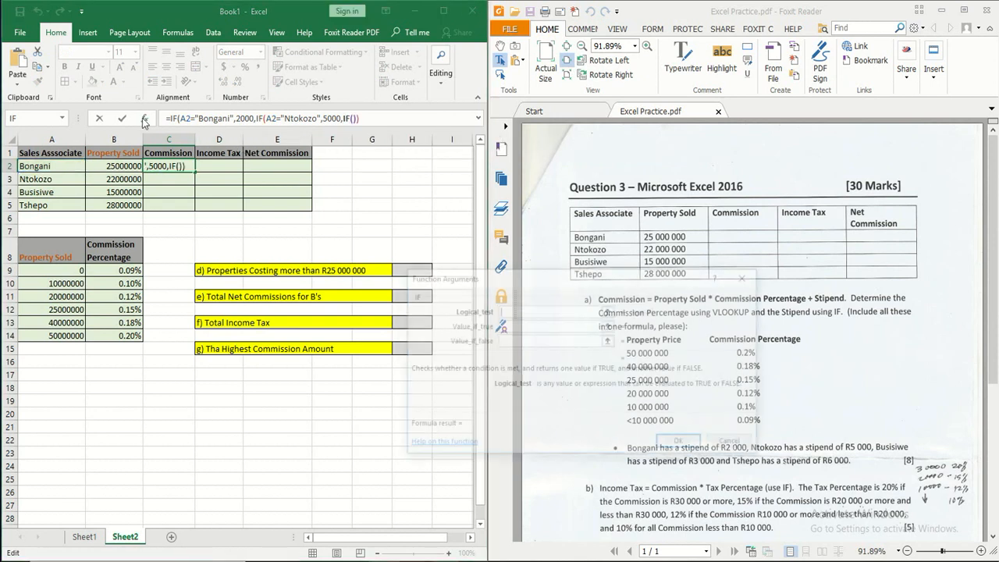
Set the third nested IF's logical test to check whether A2 equals the third sales associate's name
click(62, 169)
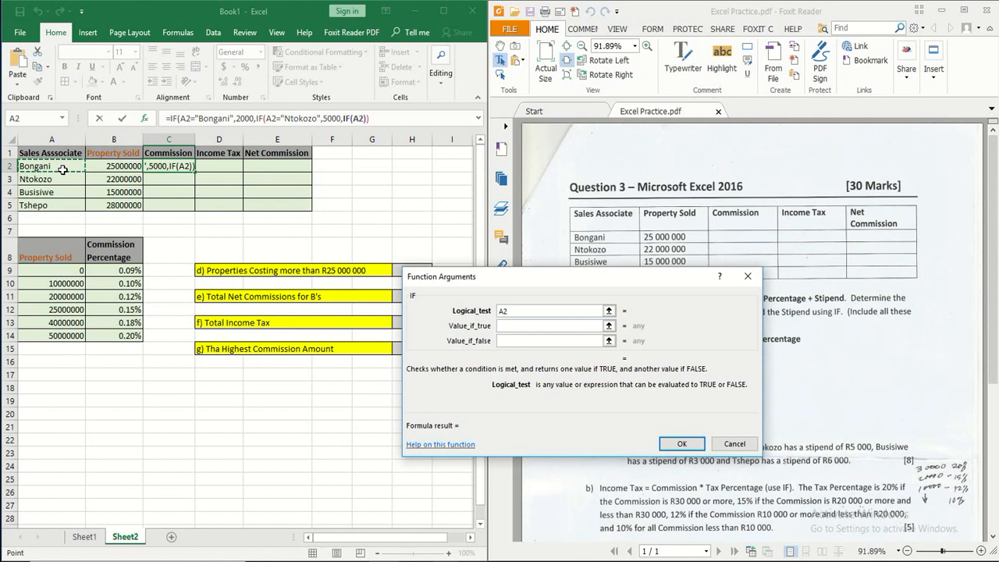
text(+)
key(BackSpace)
text(=)
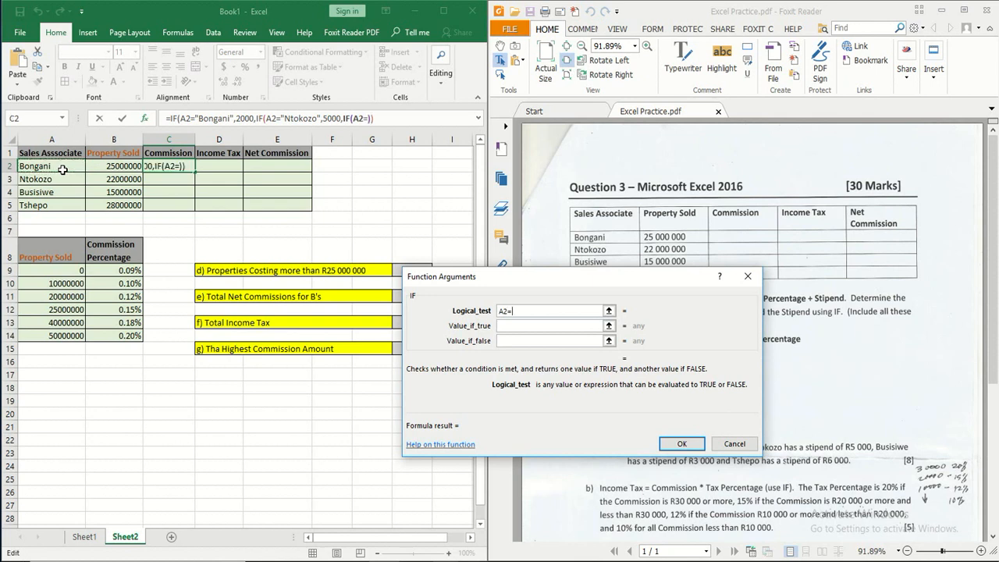
text("Busisiwe)
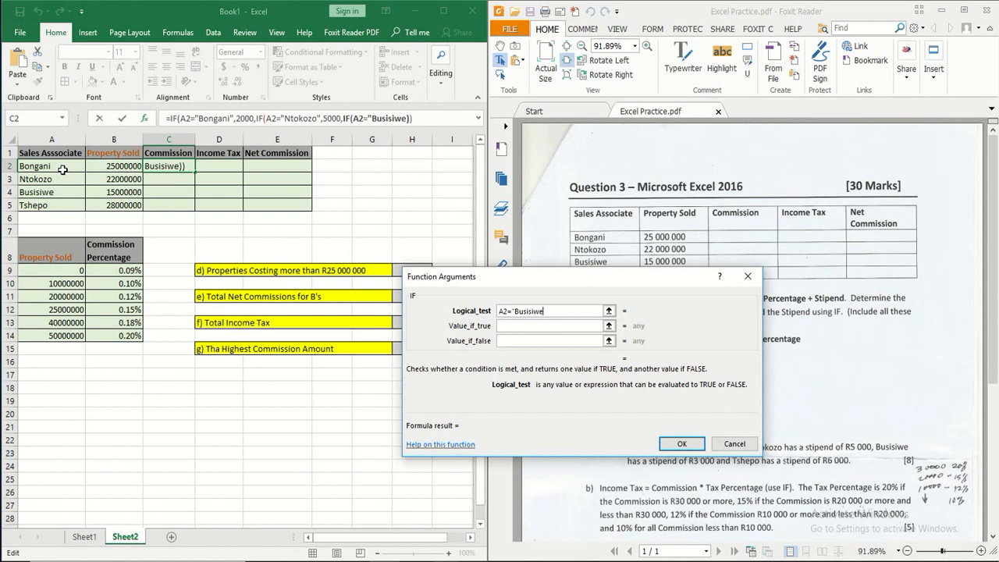
text(")
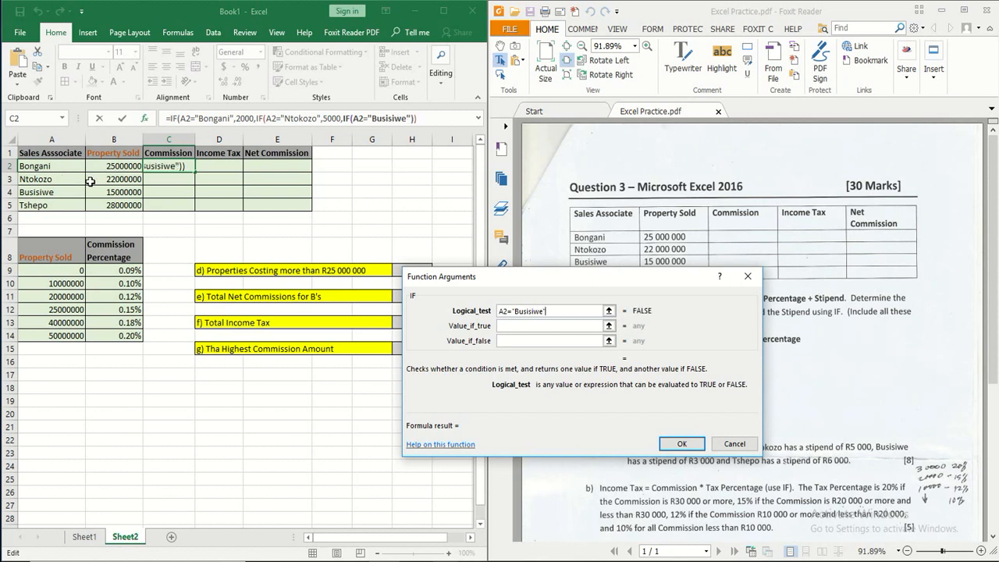
Make the third IF return 3000 if true and 6000 if false, and fill the corrected formula from C2 down to C5
click(505, 327)
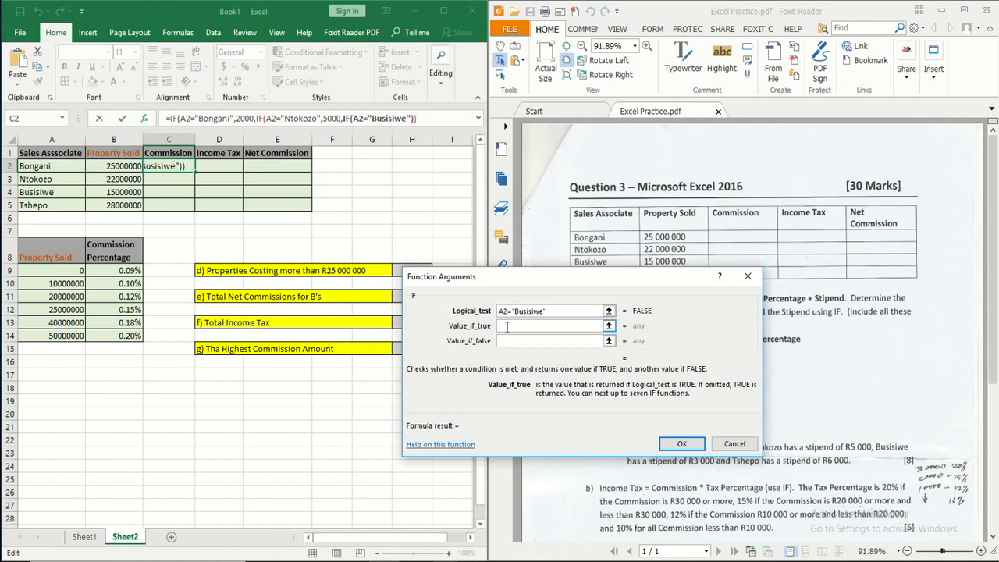
text(3000)
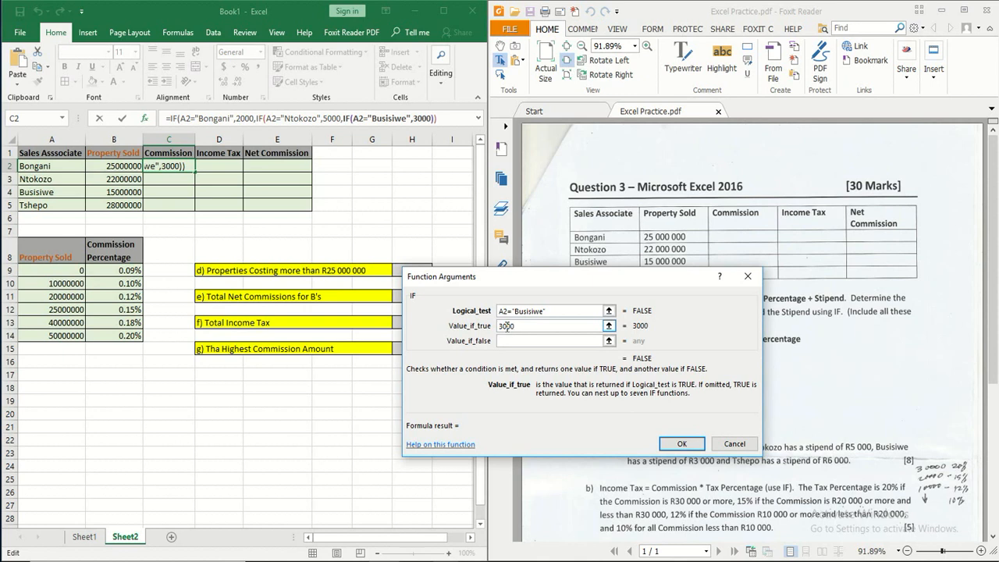
click(518, 341)
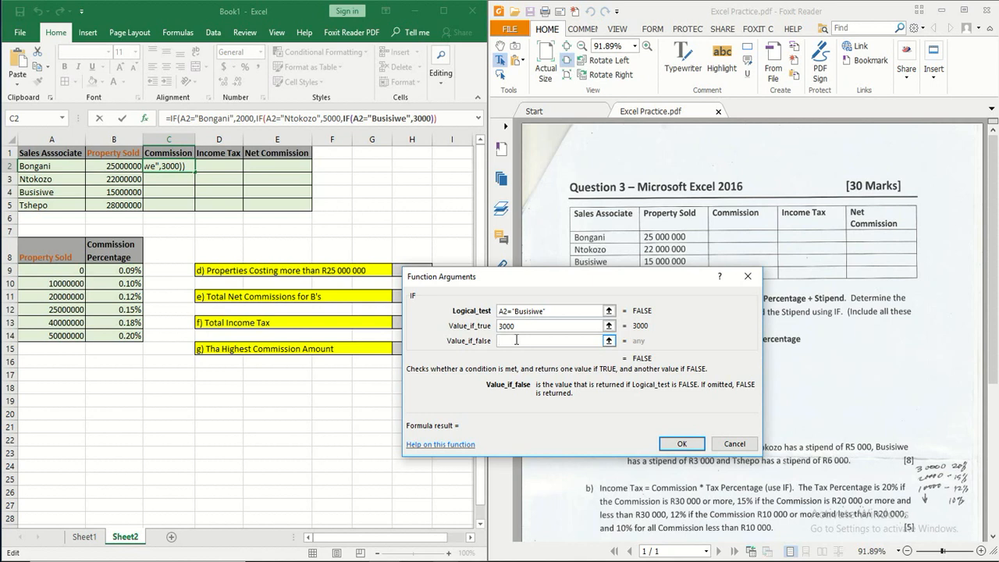
text(6000)
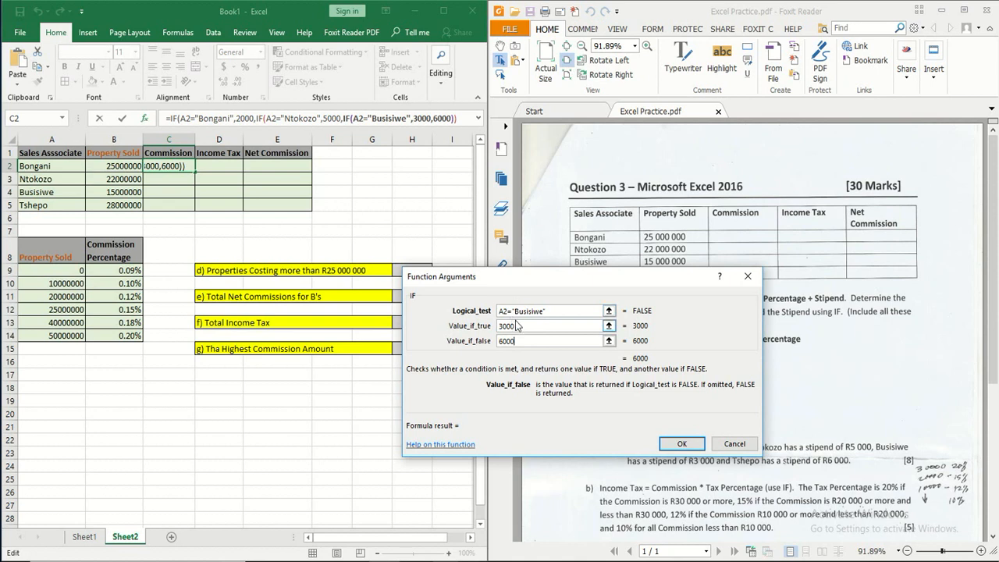
click(683, 445)
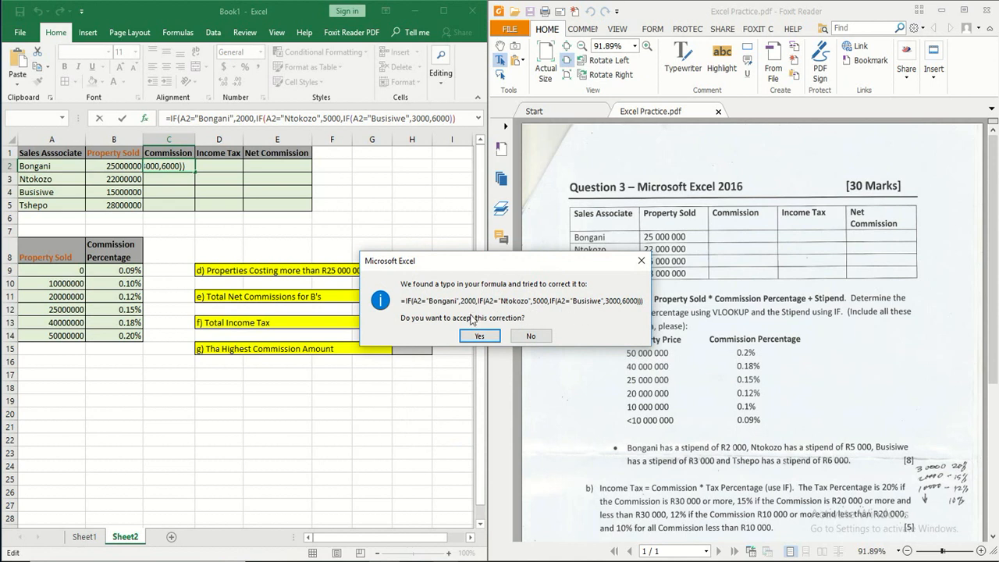
click(473, 331)
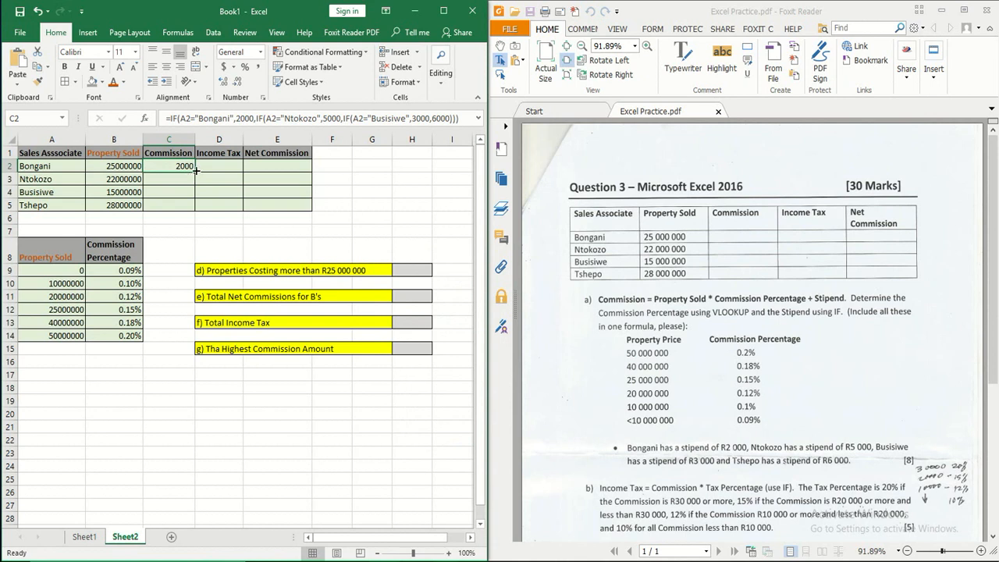
drag(195, 170, 192, 208)
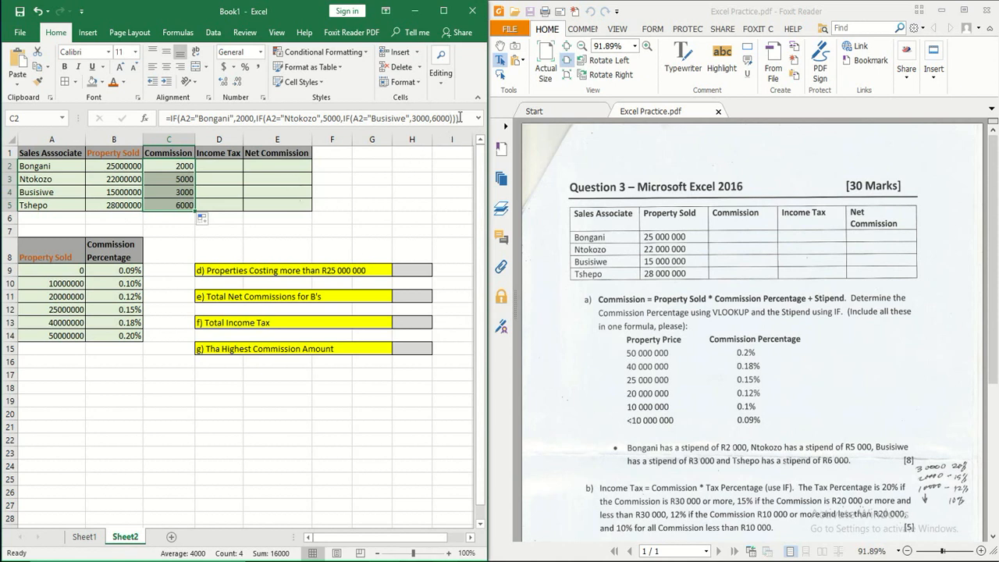
Cut the nested IF expression without its equals sign from C2 and paste it below the VLOOKUP in the Notepad note
click(427, 118)
drag(427, 118, 167, 118)
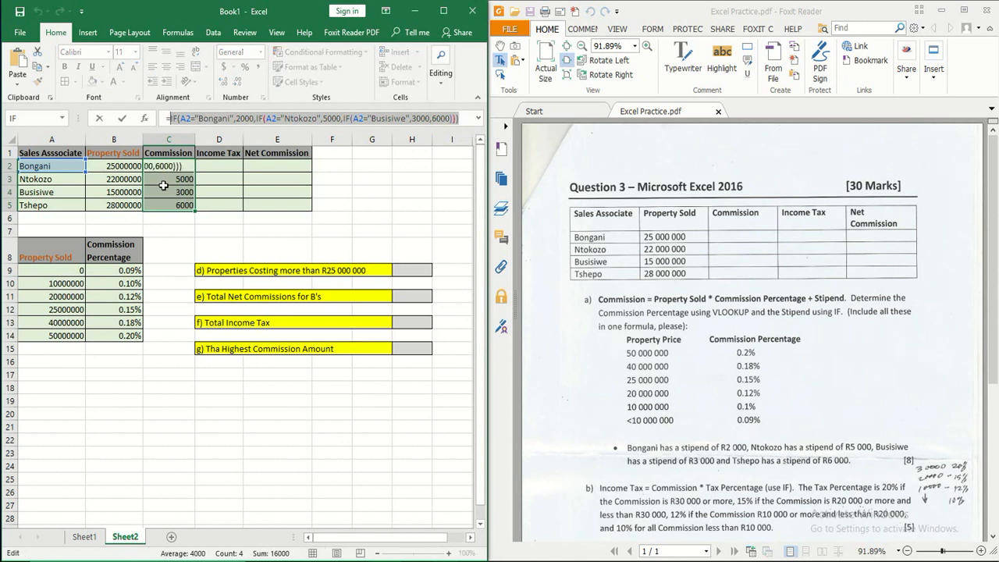
key(BackSpace)
key(alt+Tab)
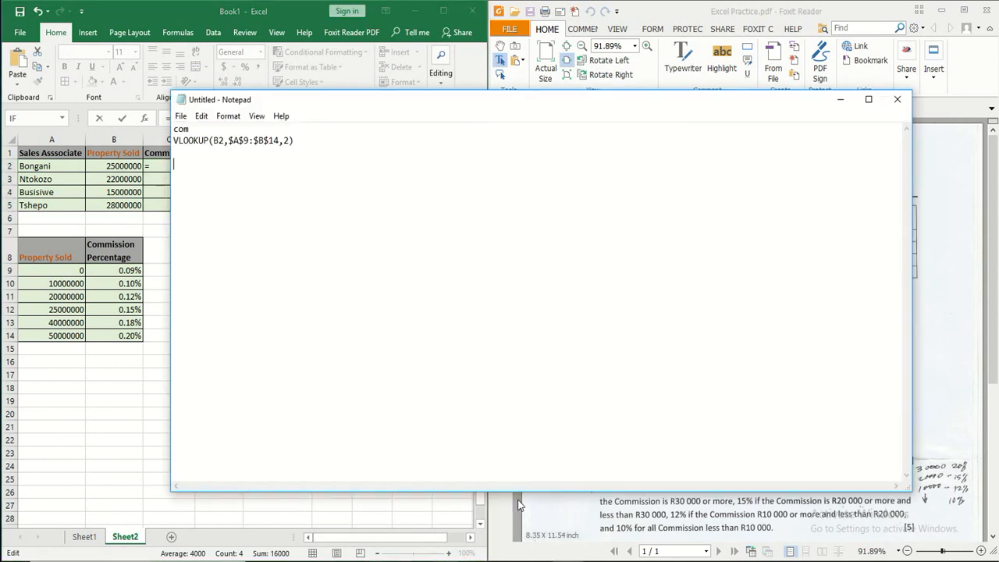
key(ctrl+v)
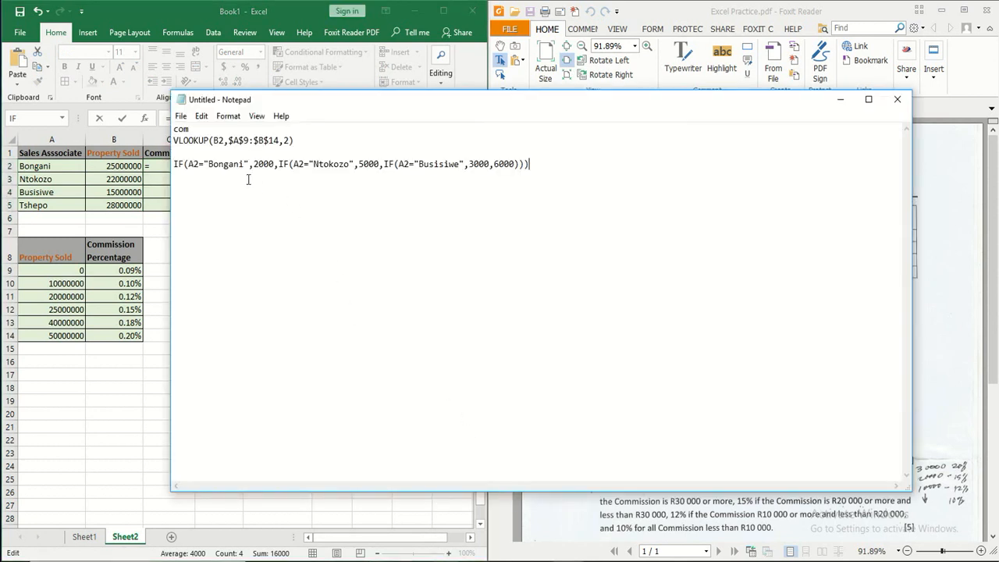
Label the nested IF expression in the note by adding the line "stpnd" above it
click(174, 163)
key(Return)
text(stpnd)
key(BackSpace)
text(pnd)
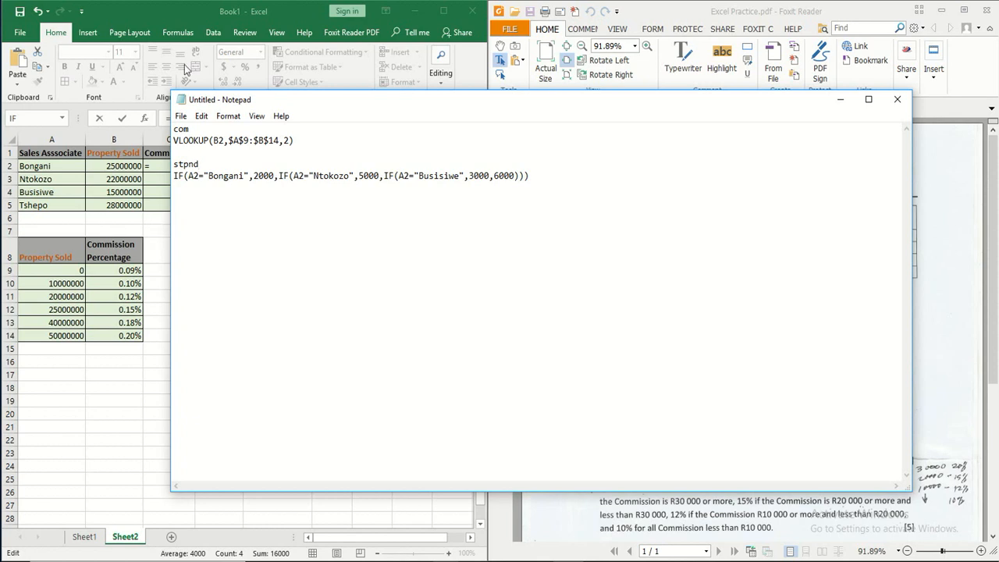
Return to Excel, empty C2 and fill the blank cell down to C5 to clear the Commission column
click(244, 4)
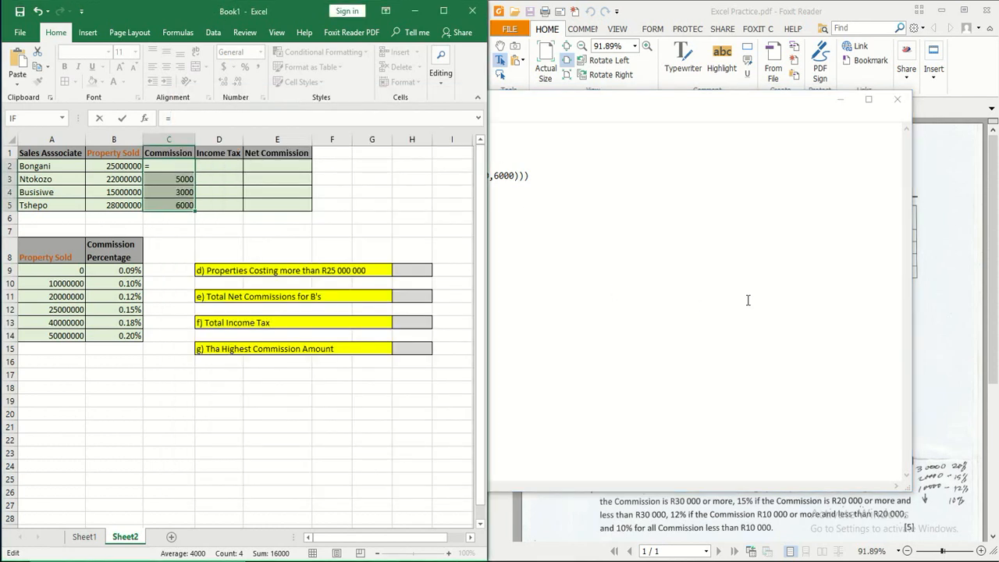
click(953, 213)
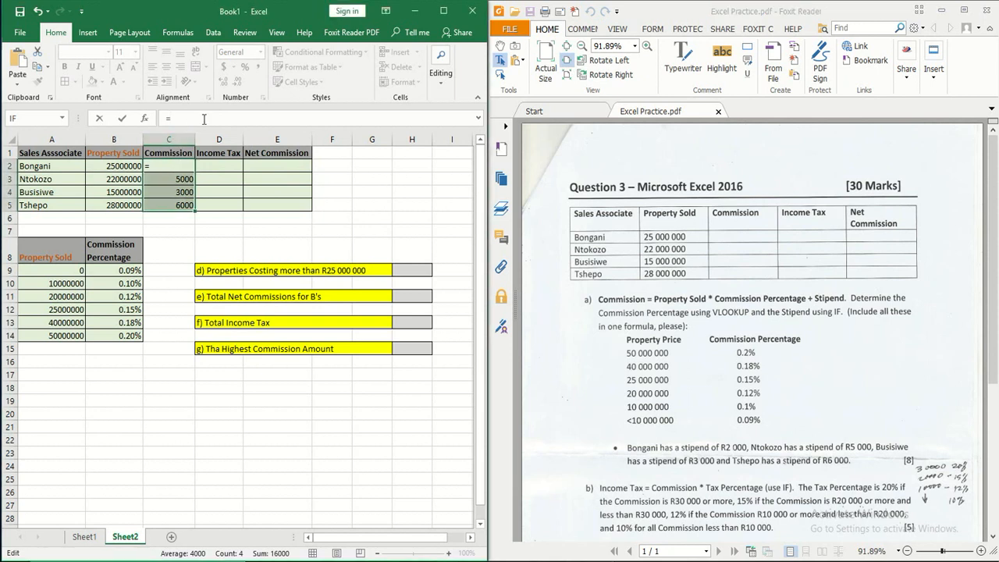
click(124, 118)
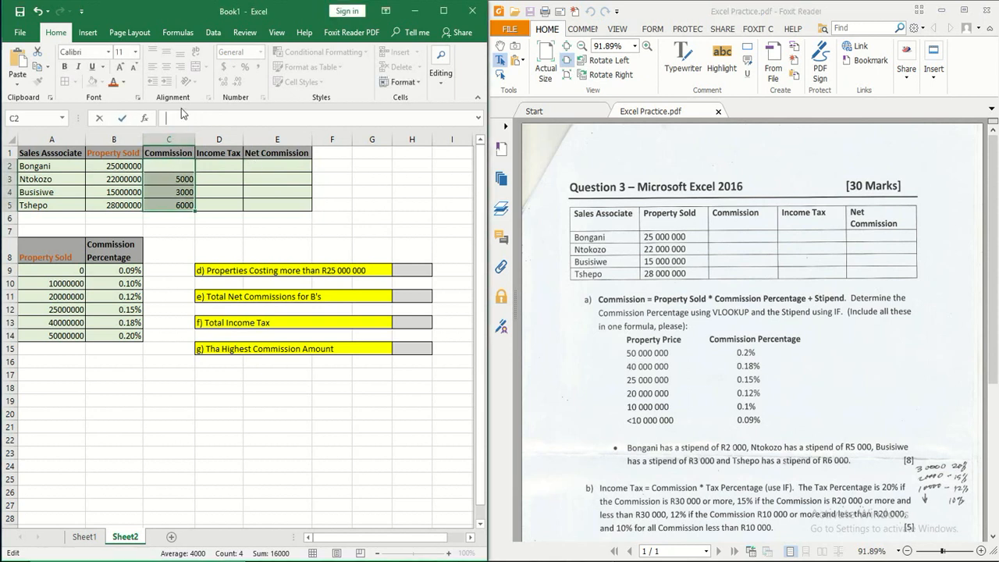
click(218, 168)
click(190, 167)
drag(196, 172, 195, 209)
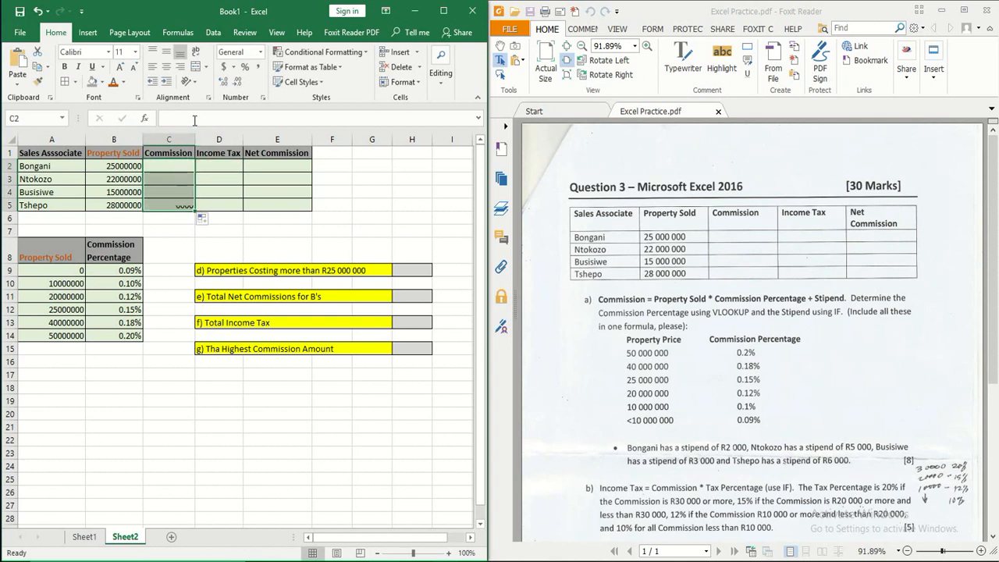
Start a new Commission formula in C2 with an opening parenthesis and the property sold value in B2
click(192, 119)
text(=)
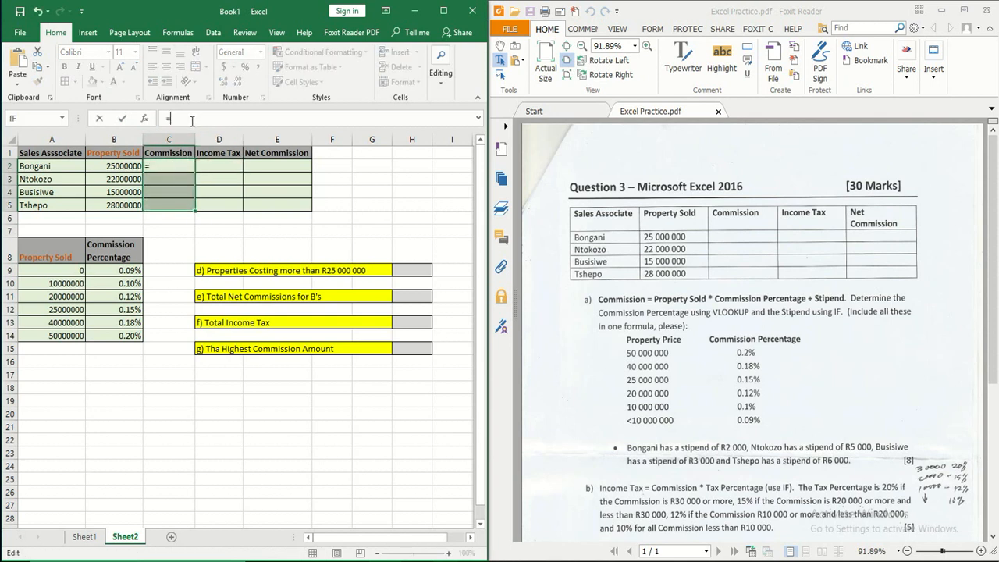
text(()
click(127, 167)
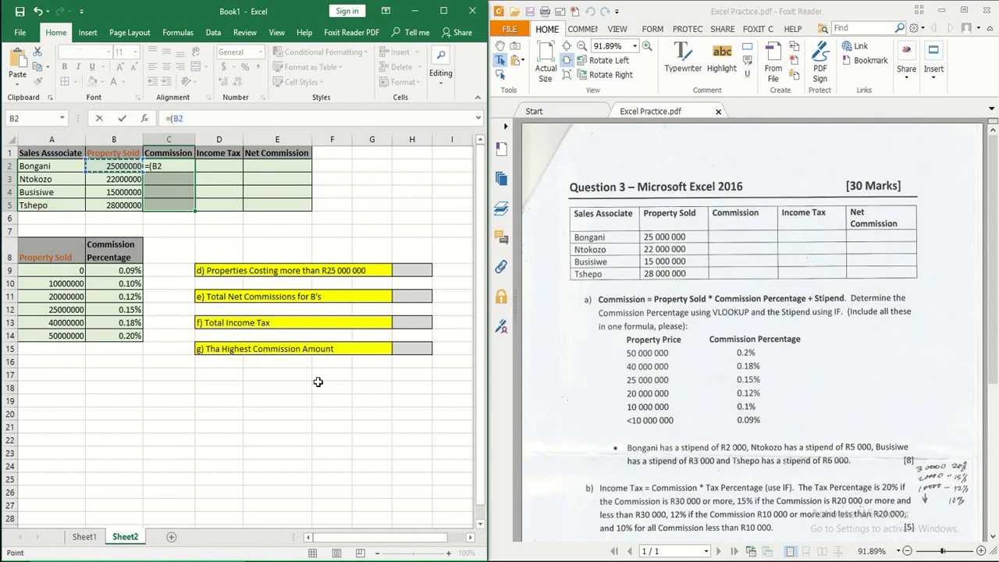
Copy VLOOKUP(B2,$A$9:$B$14,2) from the Notepad note and multiply B2 by it in C2, ending the formula with ")+"
mouse_move(547, 556)
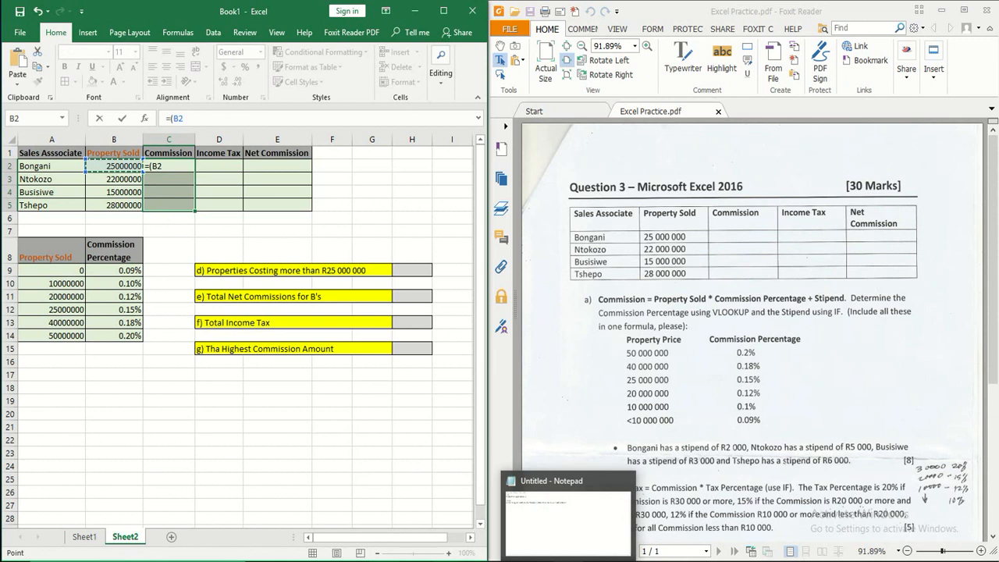
click(549, 520)
drag(295, 140, 164, 143)
key(ctrl+c)
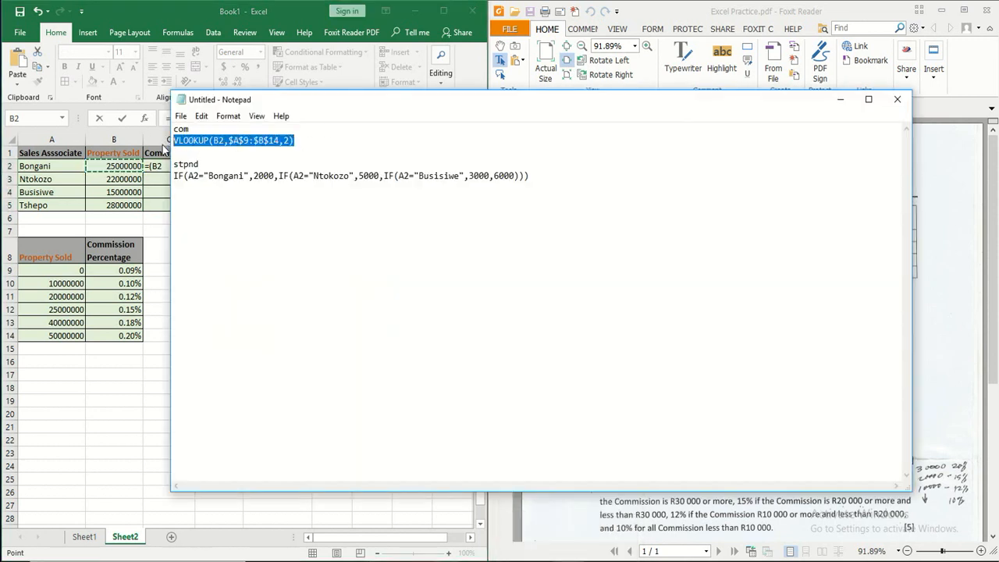
mouse_move(415, 559)
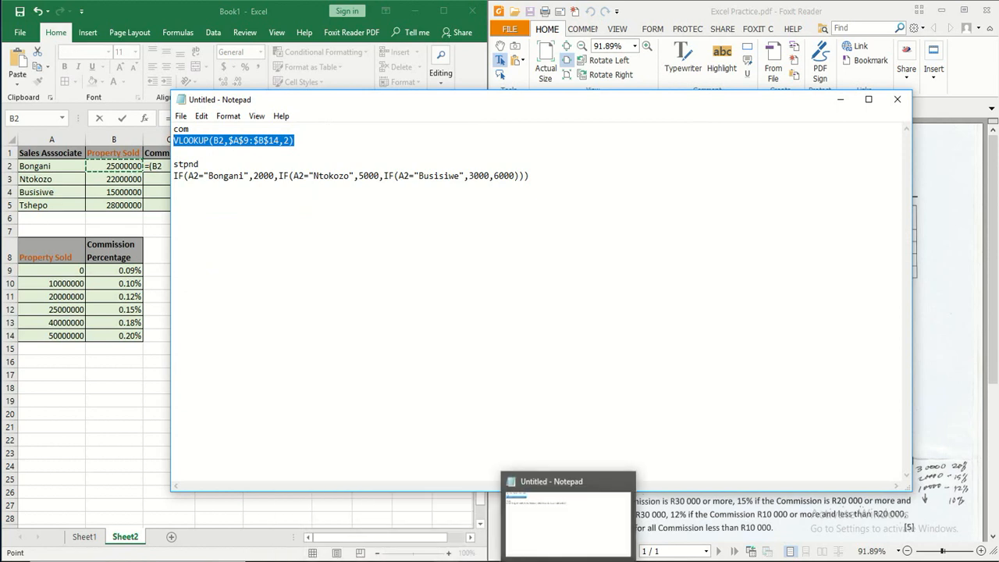
click(382, 559)
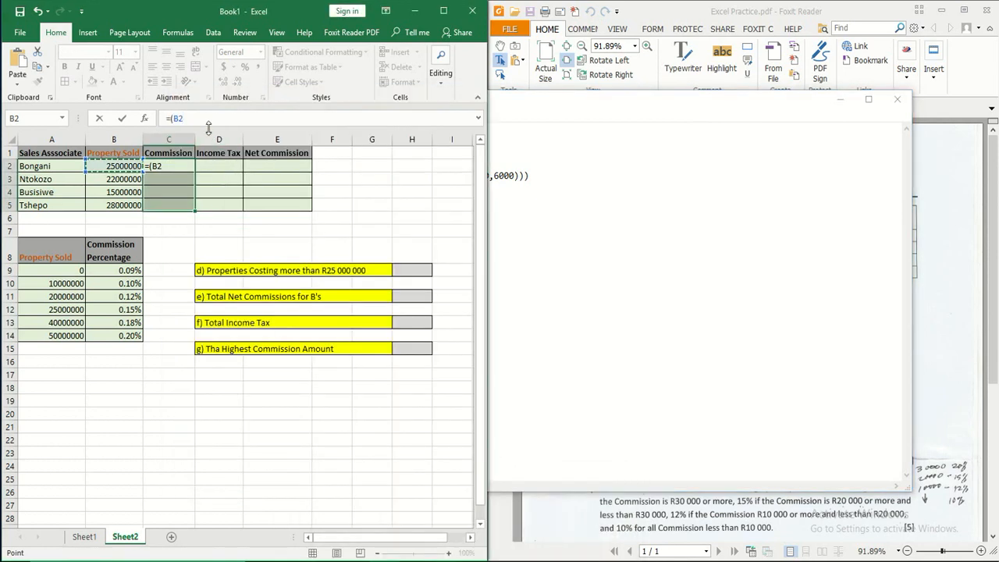
text(*)
key(ctrl+v)
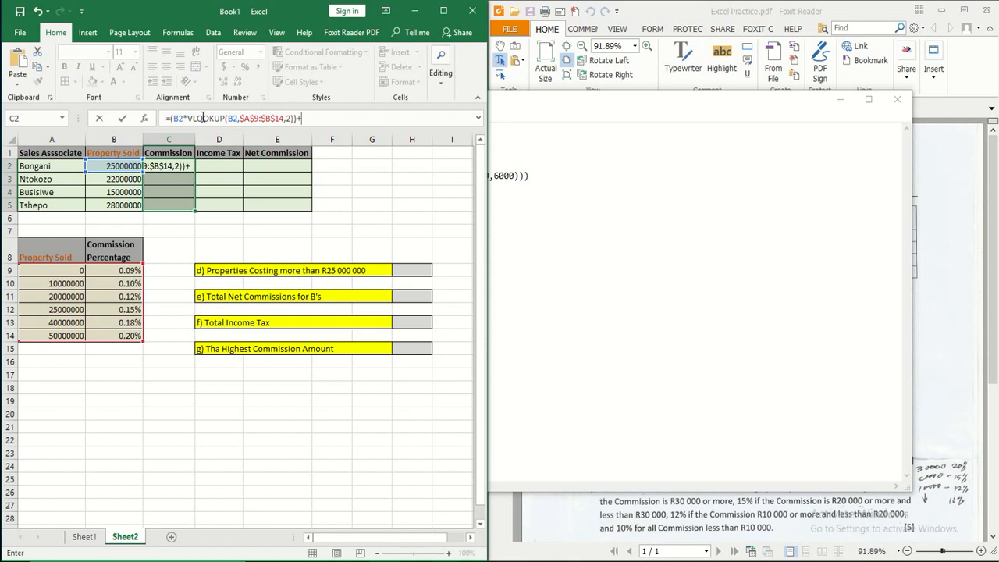
Copy the nested IF stipend expression from the Notepad note and append it after the plus sign in the C2 formula
click(569, 550)
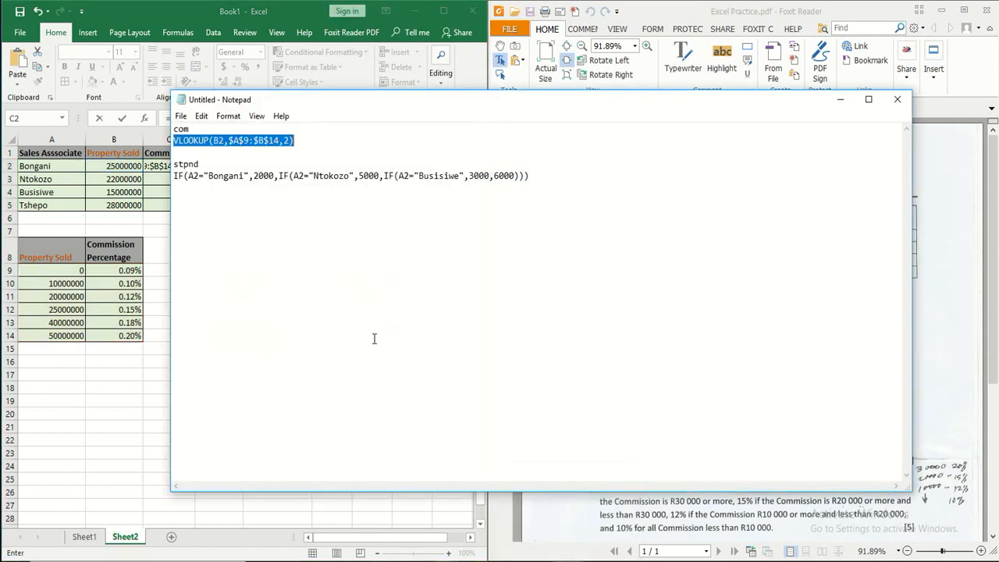
drag(547, 181, 162, 192)
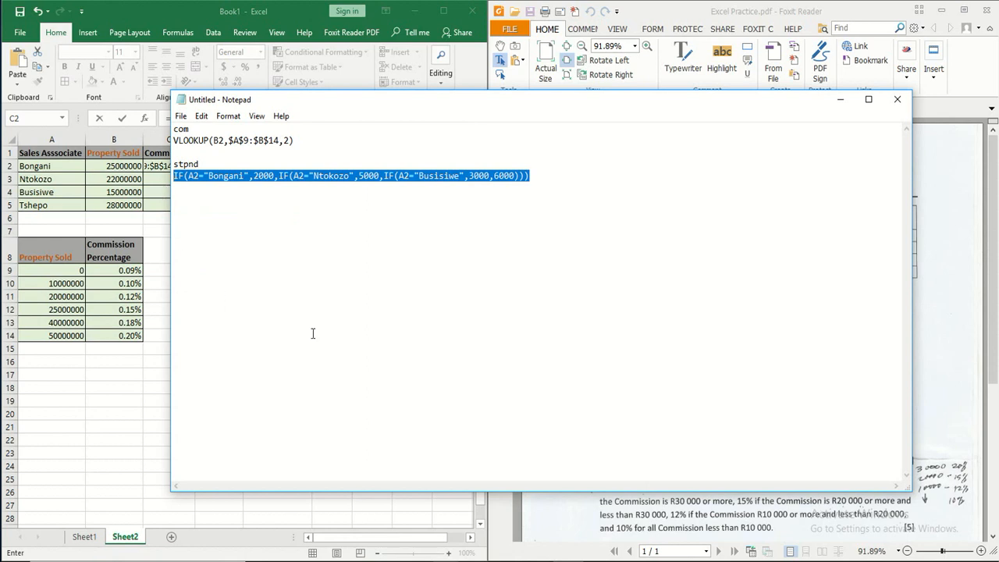
click(332, 4)
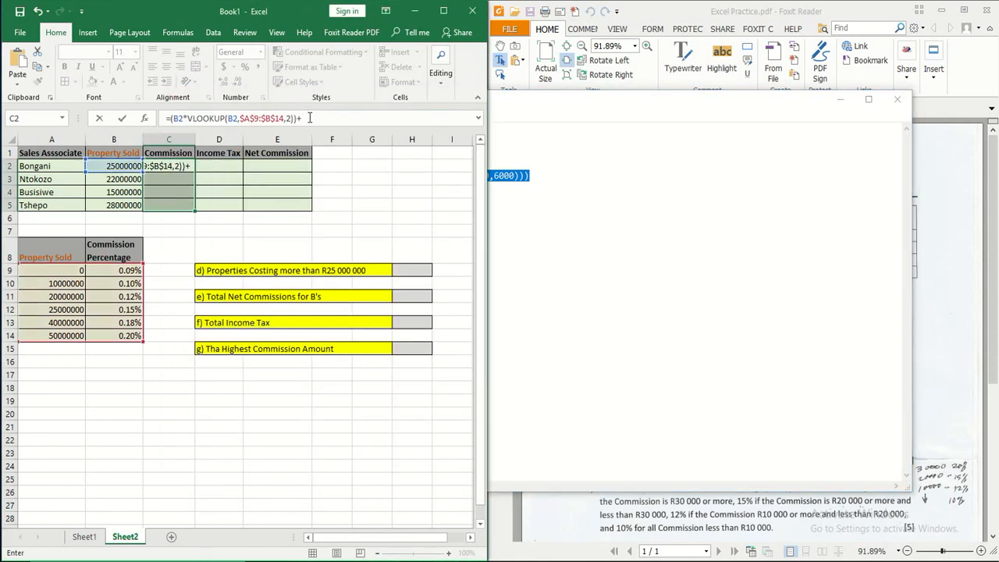
key(ctrl+v)
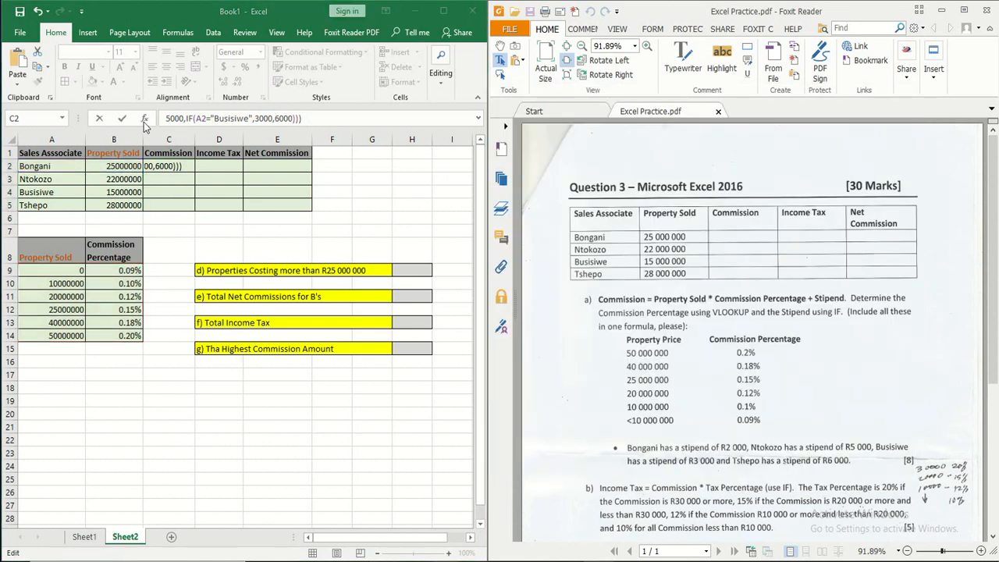
Enter the combined Commission formula in C2 and fill it down to C5
key(Return)
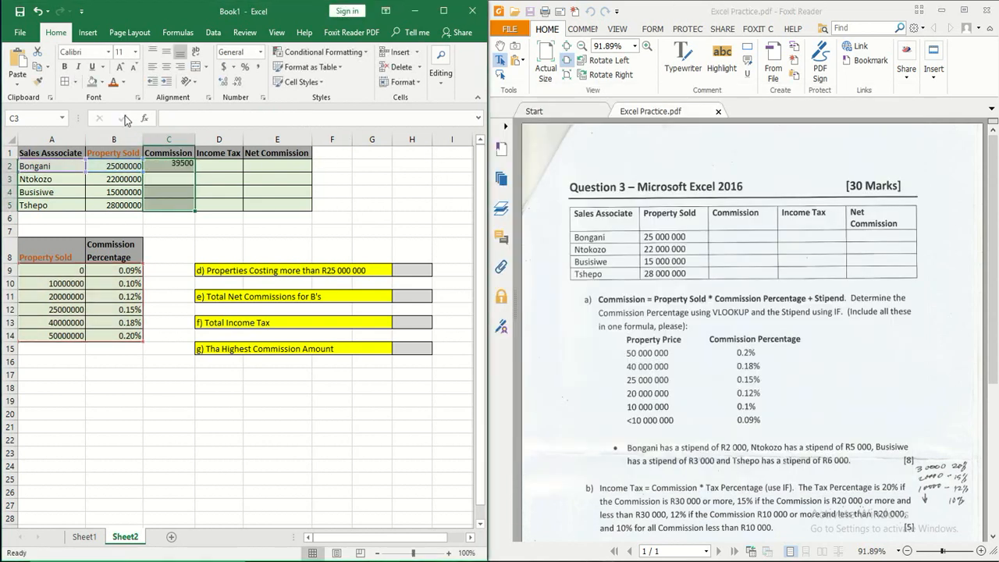
click(187, 166)
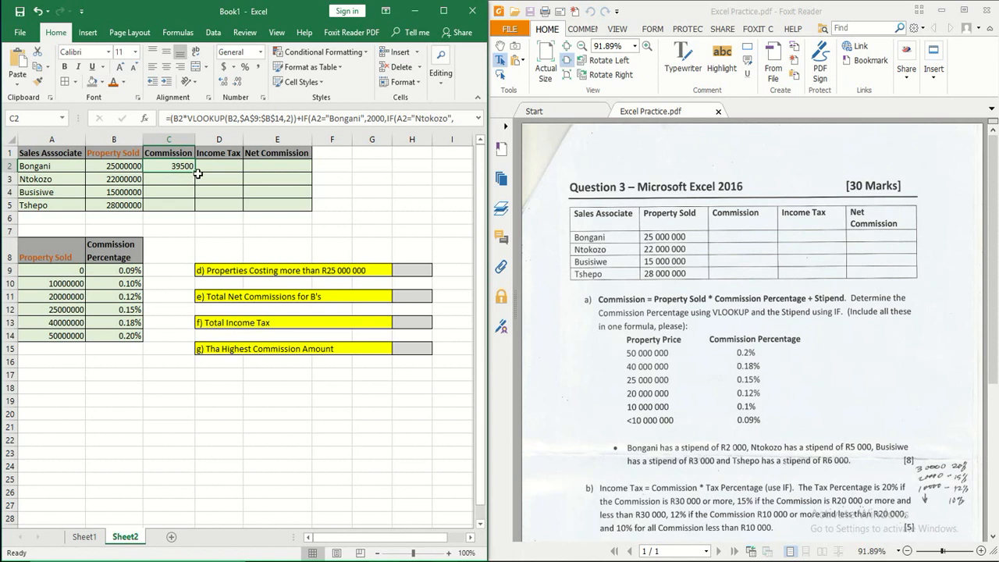
drag(195, 170, 192, 204)
Select the first Income Tax cell, D2, and review the tax percentage rules in question b of the practice PDF
click(209, 167)
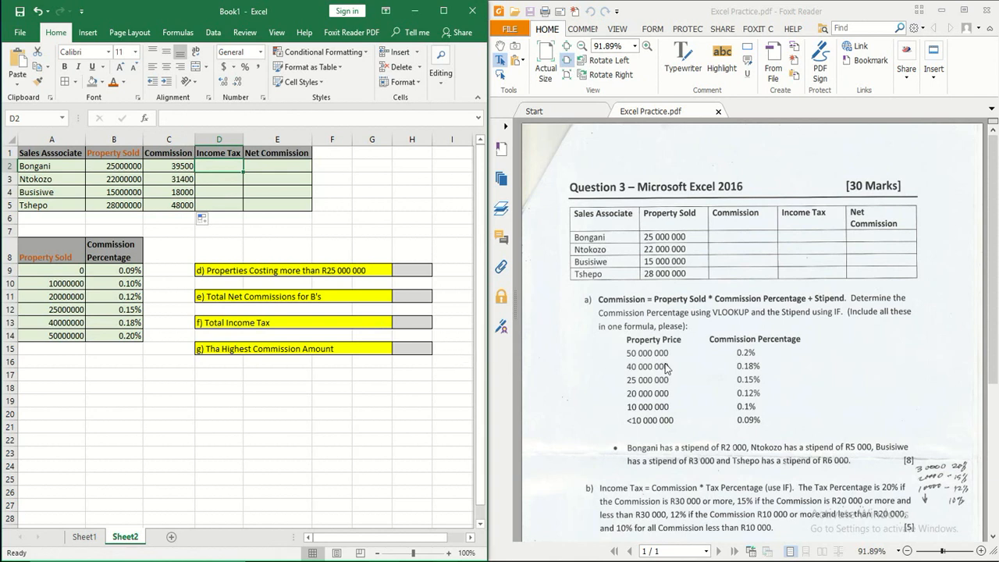
scroll(674, 373, down, 1)
scroll(673, 369, down, 2)
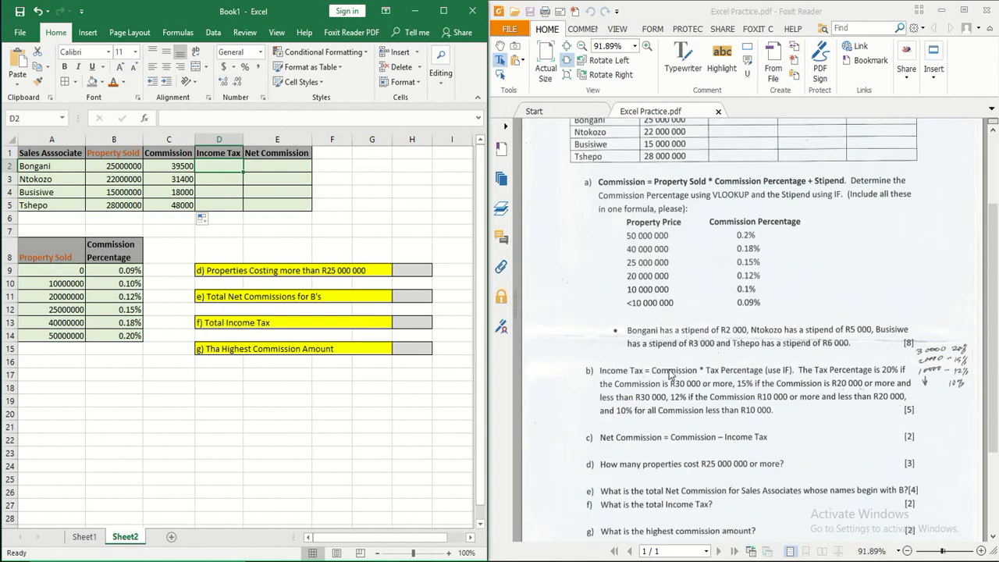
scroll(668, 373, down, 1)
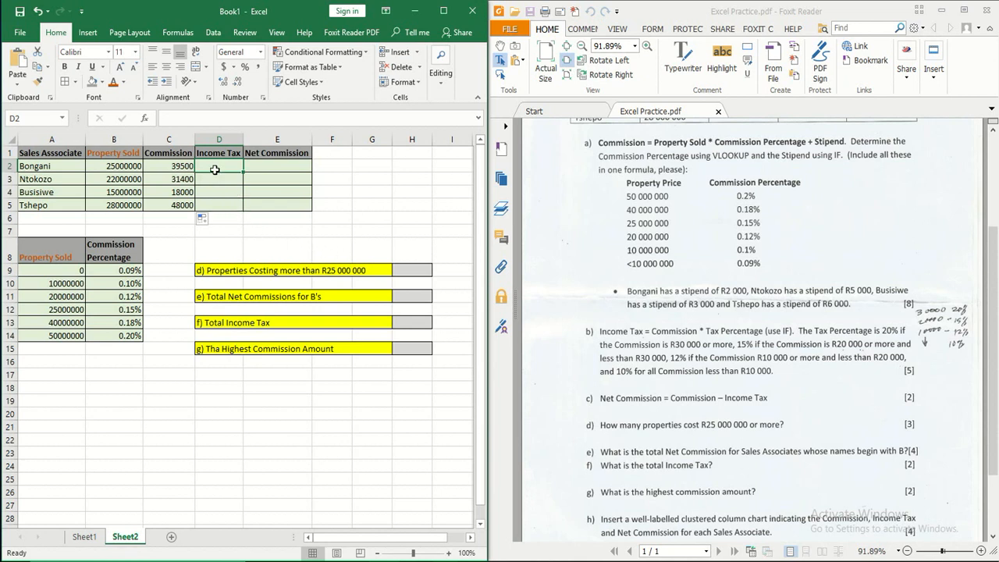
Insert an IF function in D2 and enter C2=>30000 as its logical test
click(144, 119)
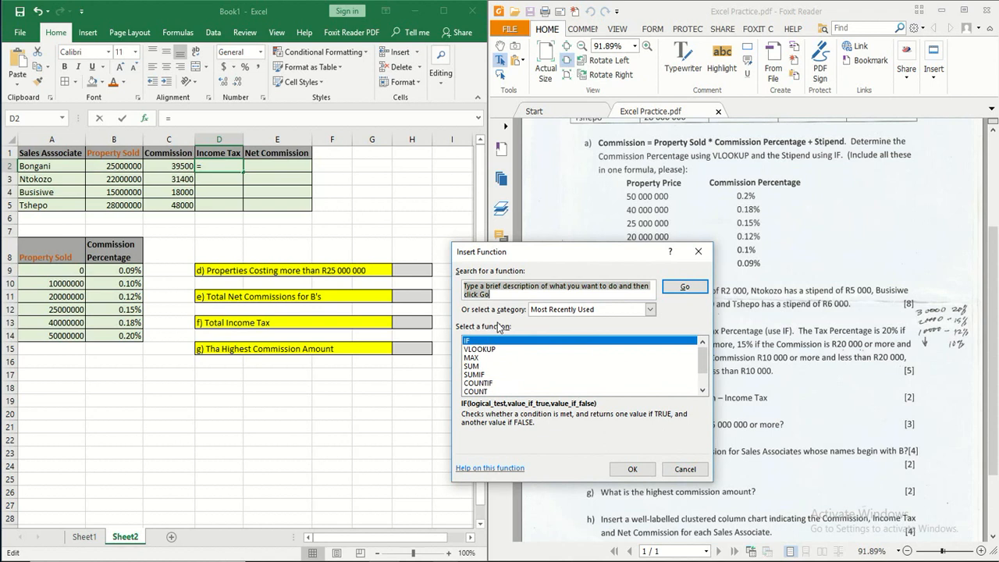
click(537, 210)
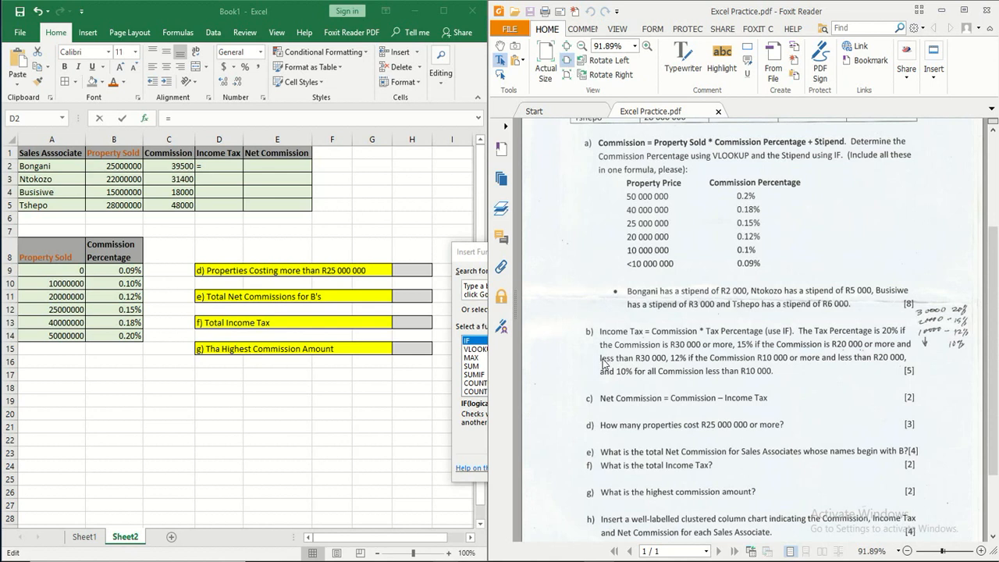
click(467, 256)
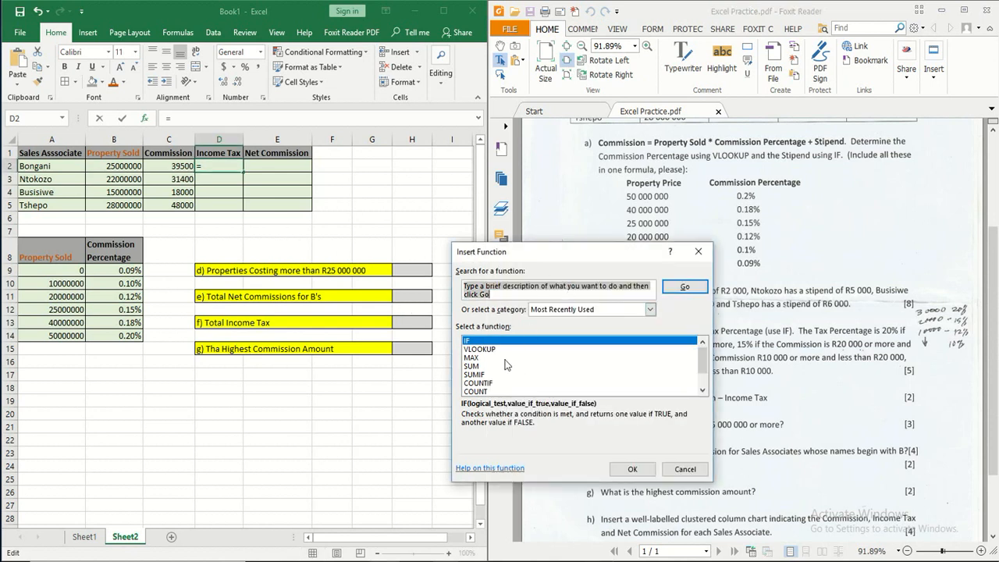
double_click(468, 341)
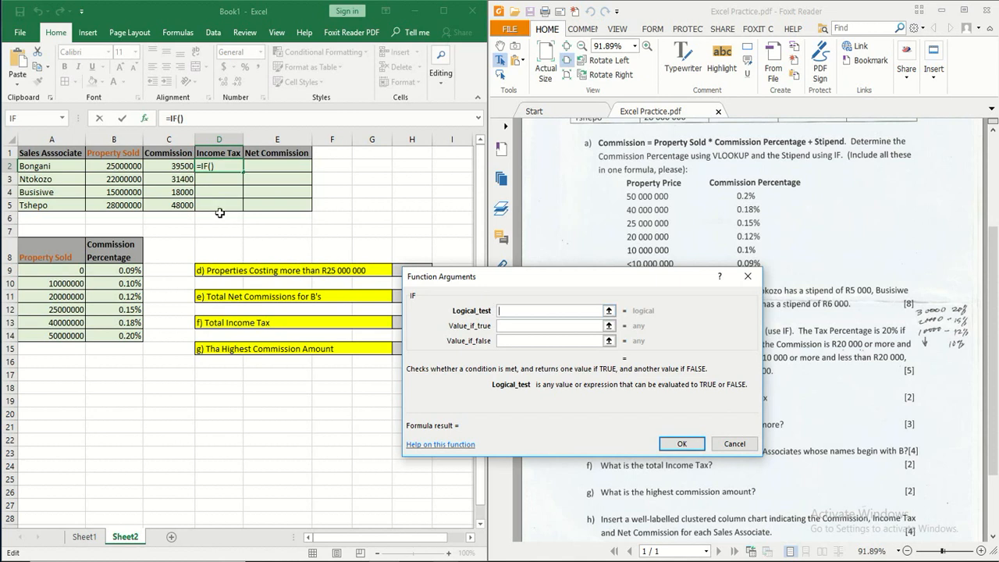
click(175, 167)
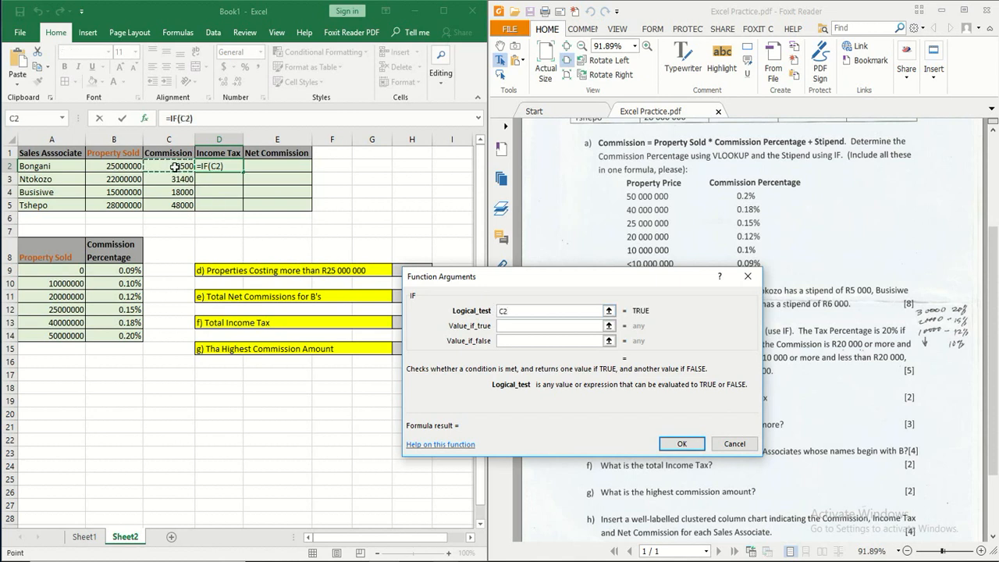
text(=)
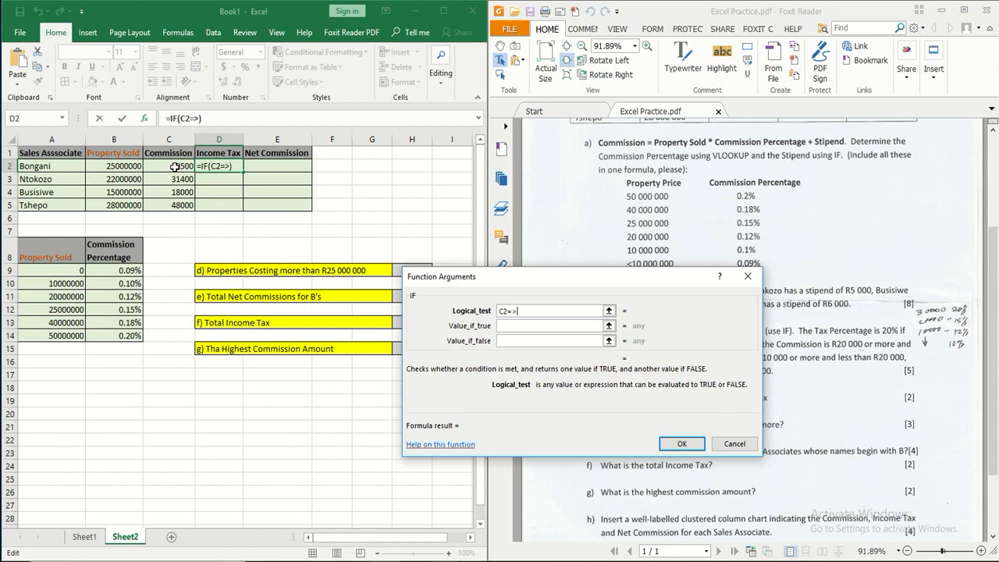
text(>30000)
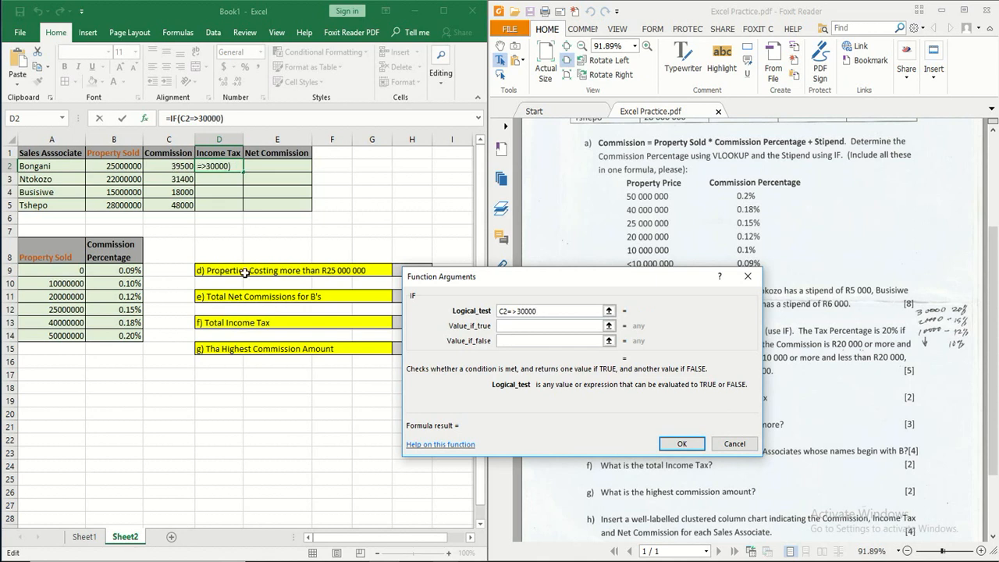
Replace the comparison in the IF logical test so that it reads C2>30000
click(512, 326)
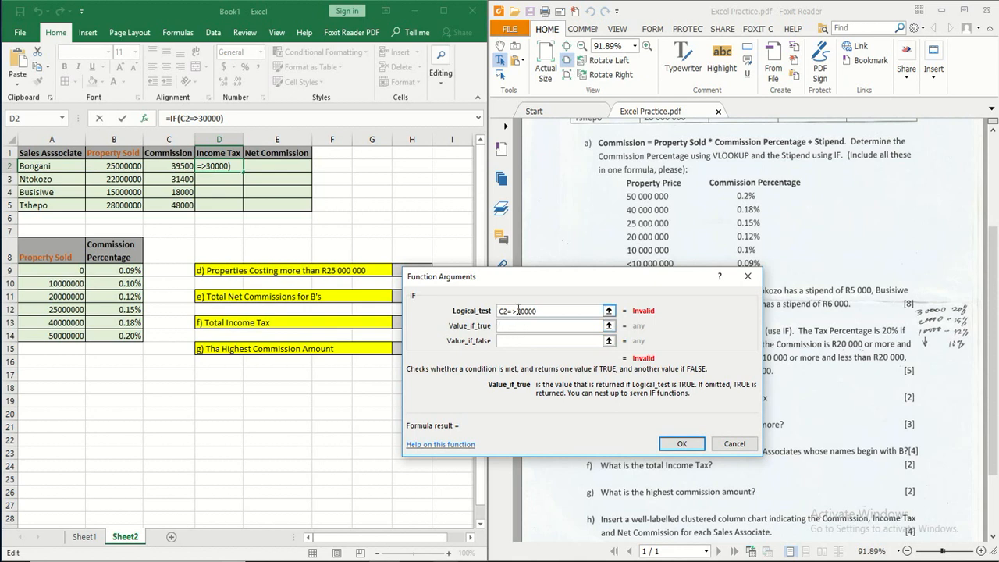
click(541, 310)
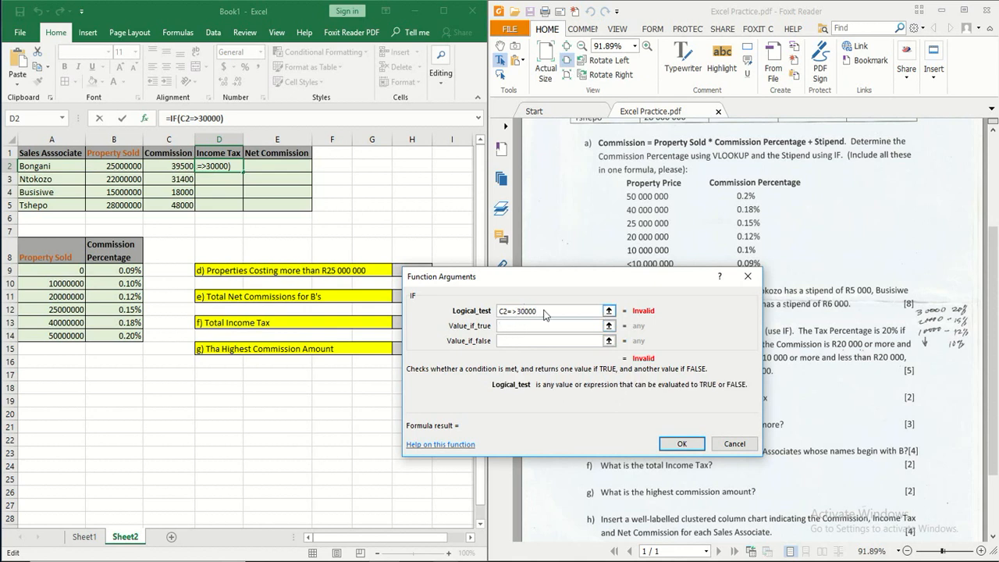
drag(514, 313, 508, 312)
key(BackSpace)
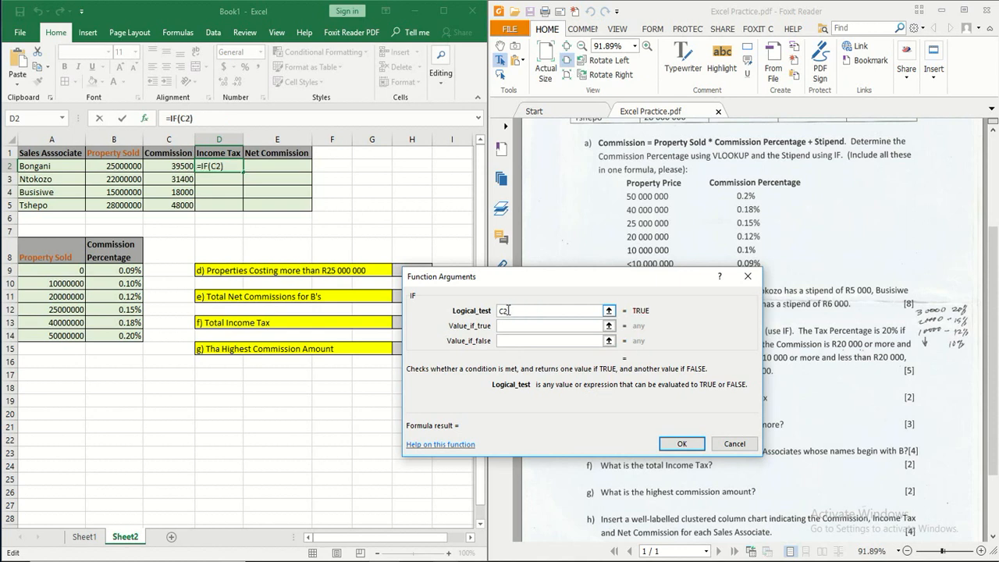
text(>30000)
Set the IF function's value if true to C2*20%
click(522, 327)
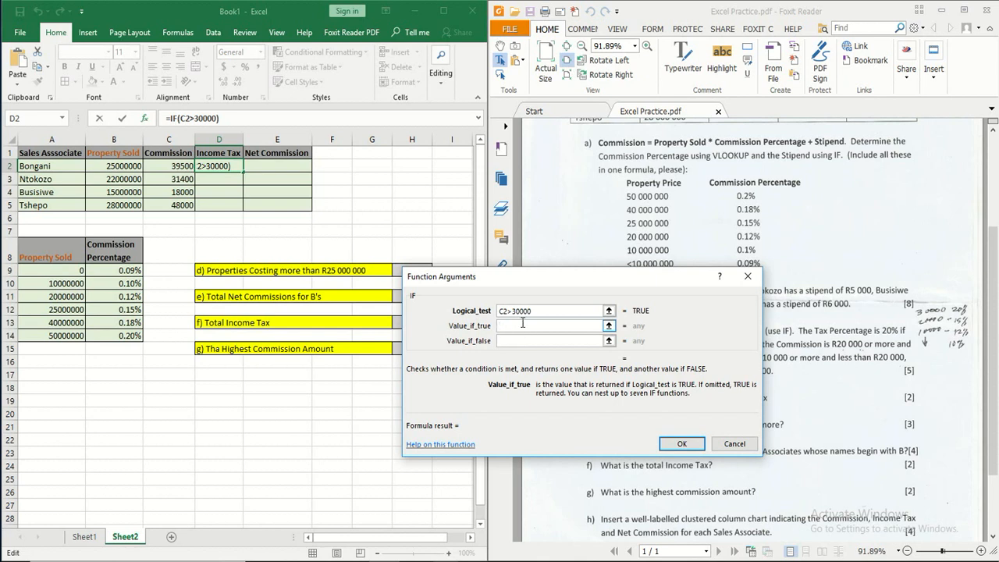
click(169, 167)
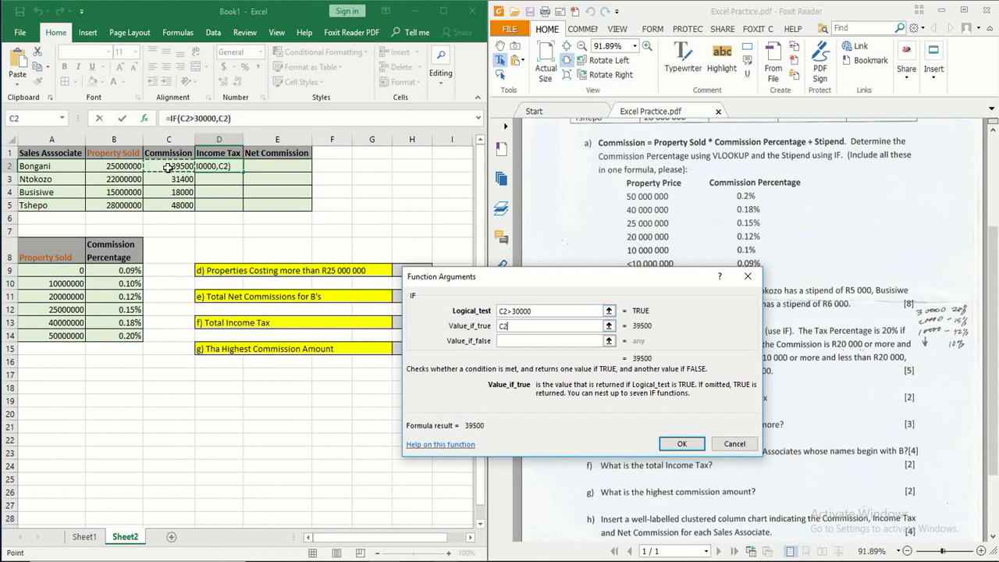
text(*)
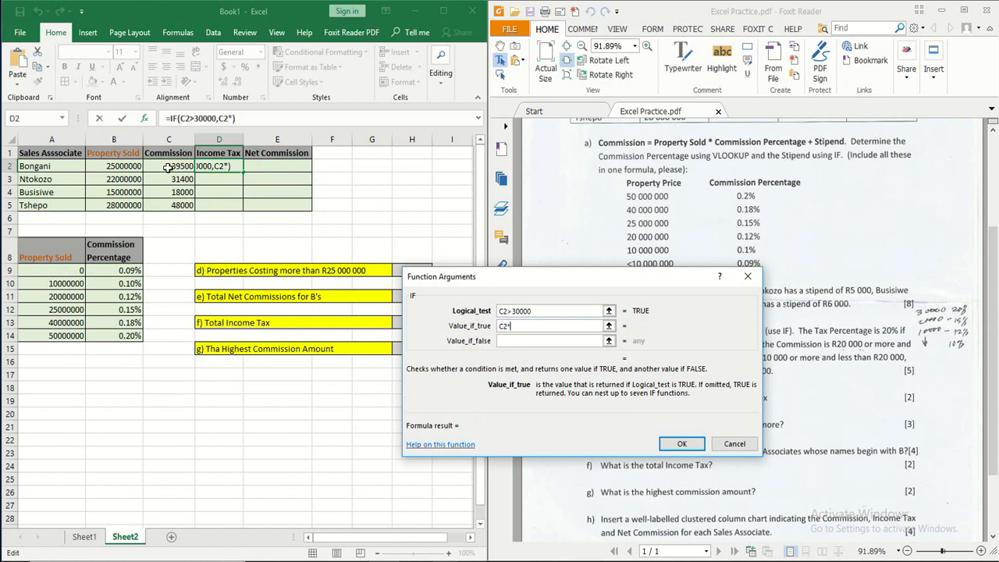
text(20)
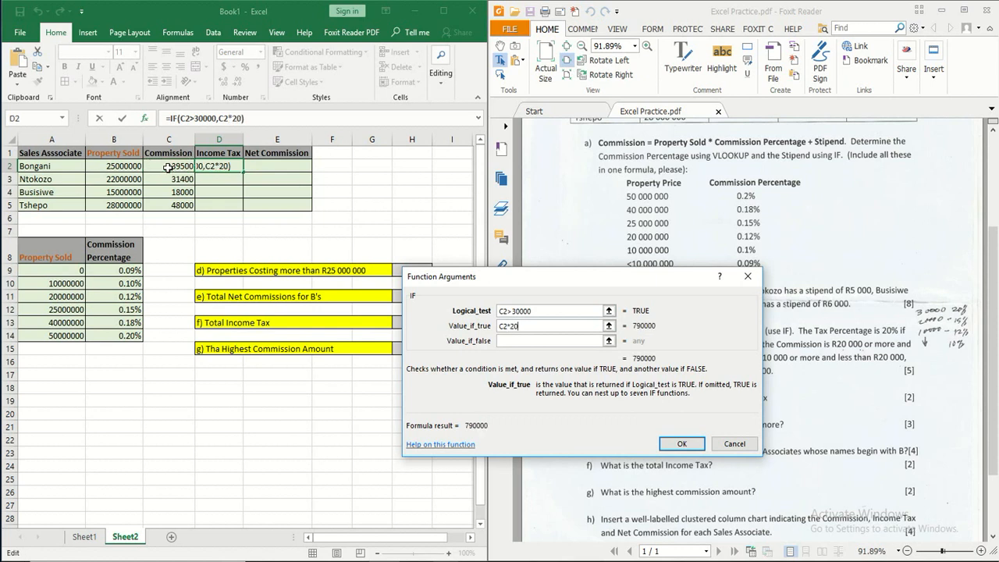
text(%)
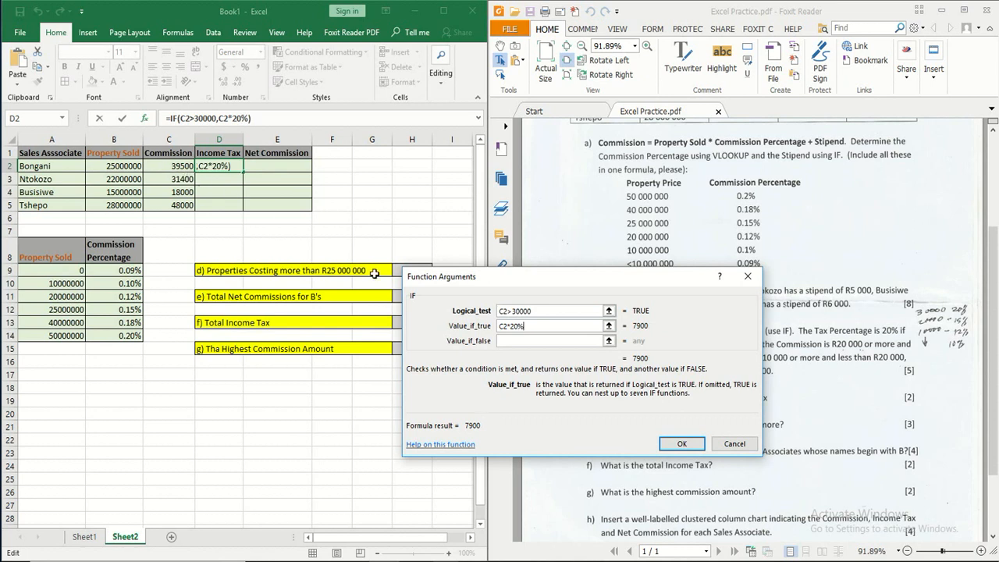
Change the logical test to C2>=30000 and enter the D2 formula with the placeholder x as value if false
click(508, 311)
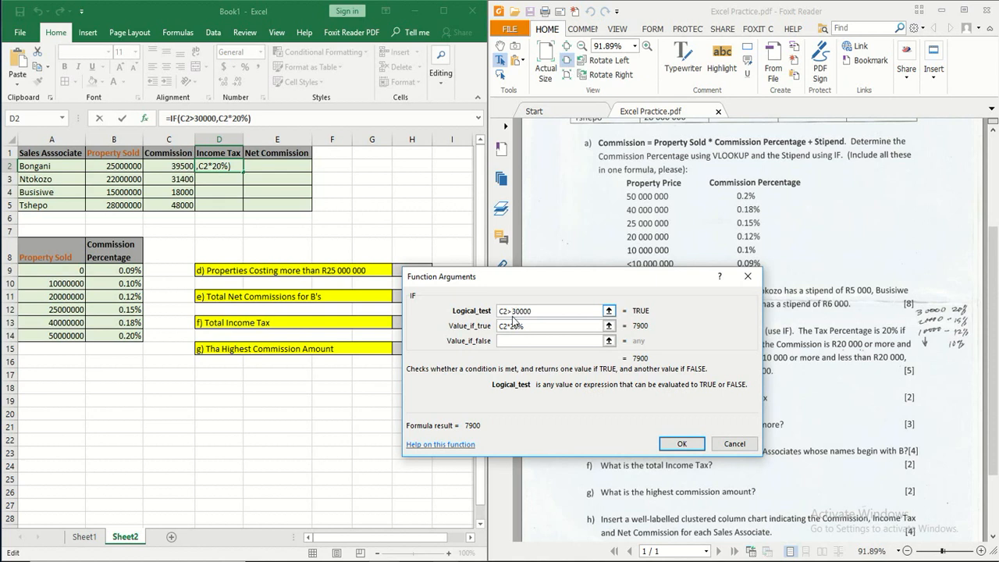
text(=)
click(522, 341)
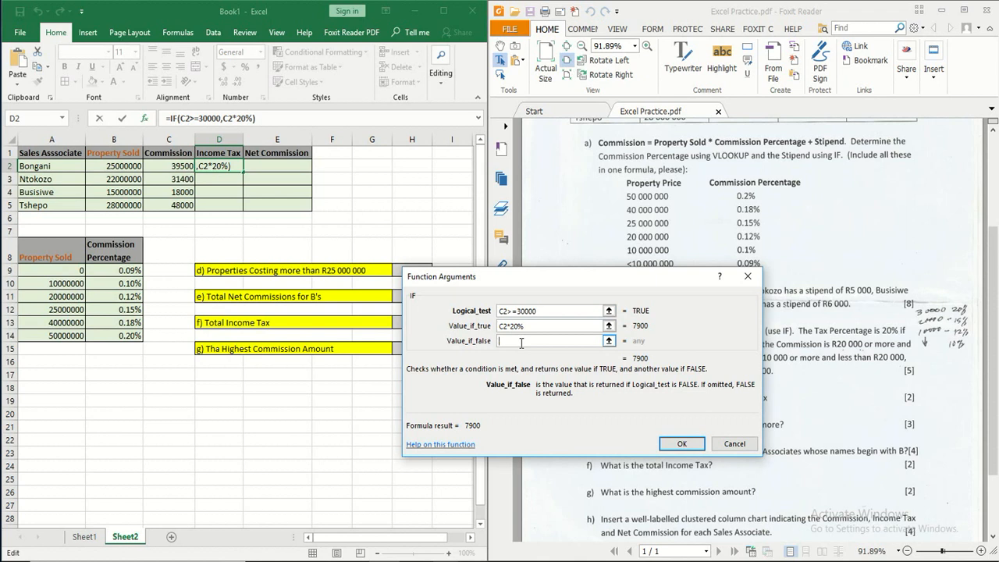
text(x)
click(680, 444)
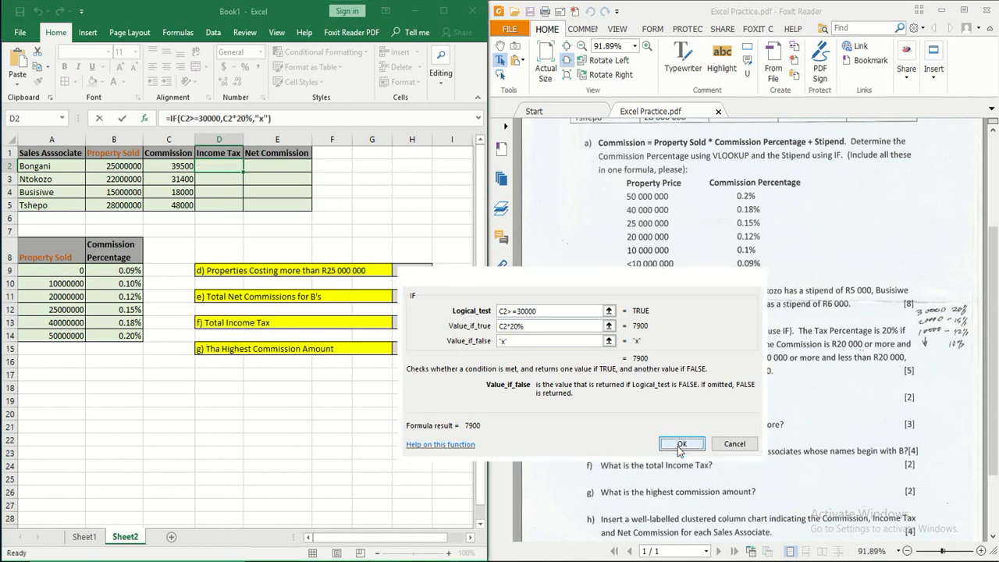
Replace the "x" placeholder in the D2 formula with a nested IF whose logical test is C2>=20000
click(268, 121)
drag(268, 120, 255, 123)
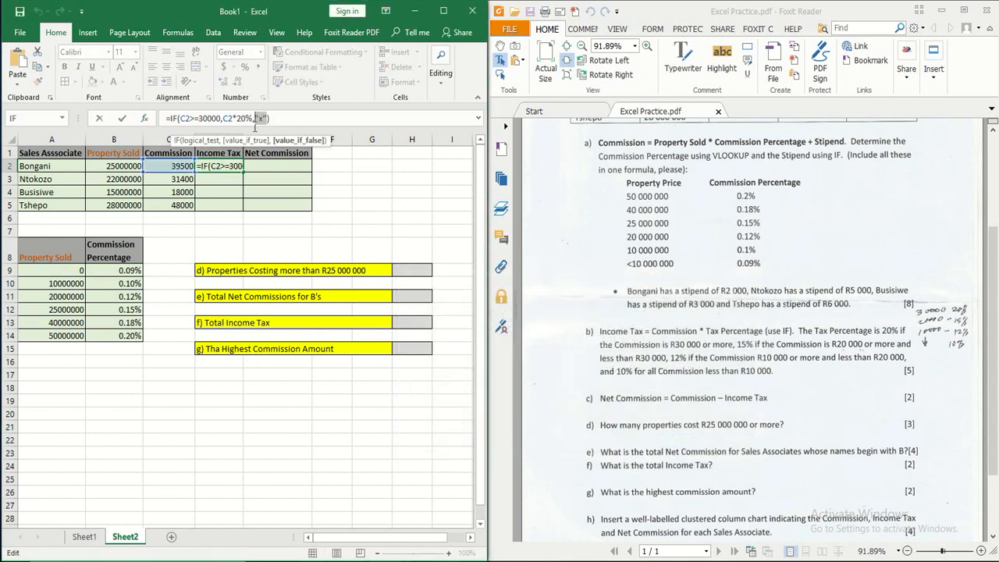
text(if)
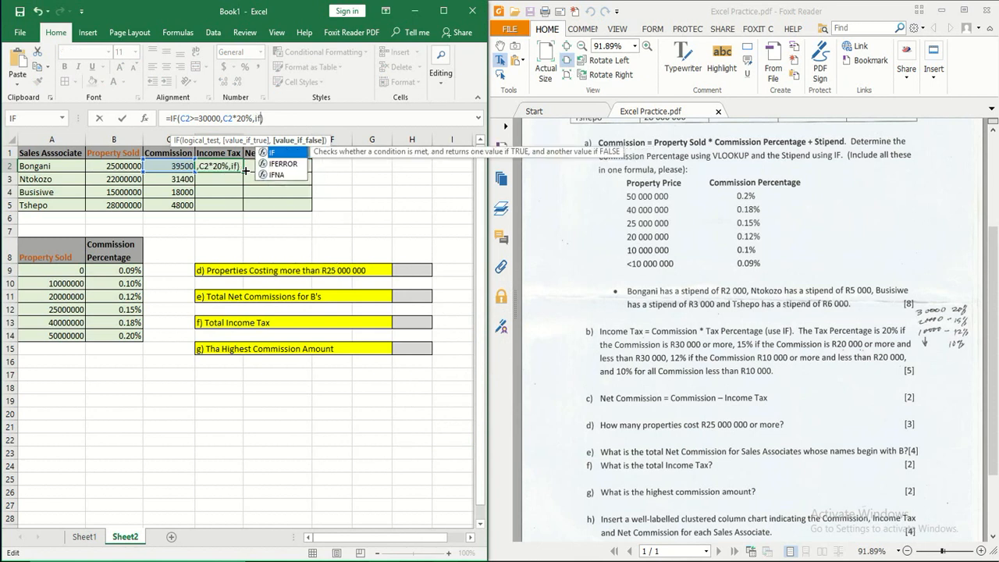
double_click(271, 153)
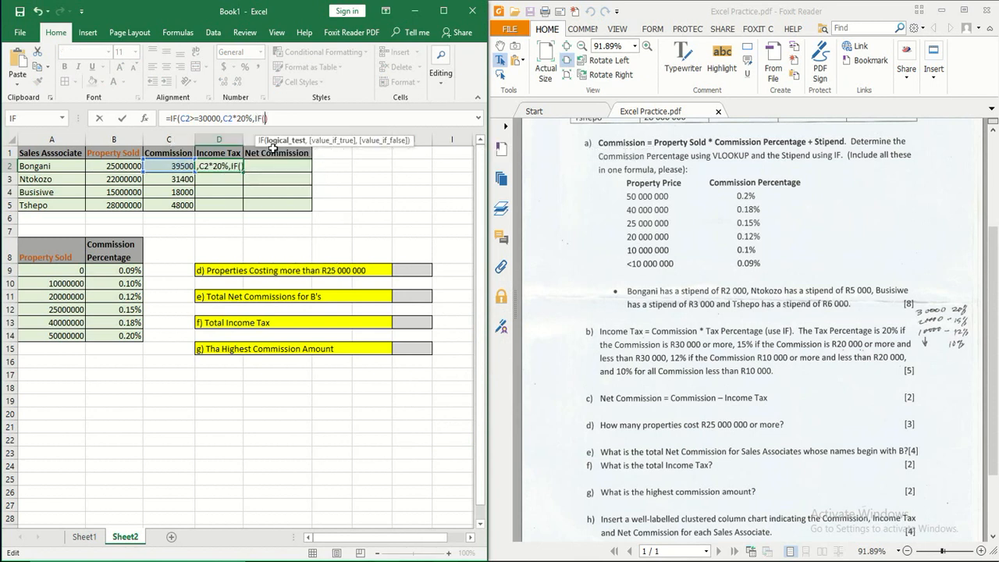
click(144, 118)
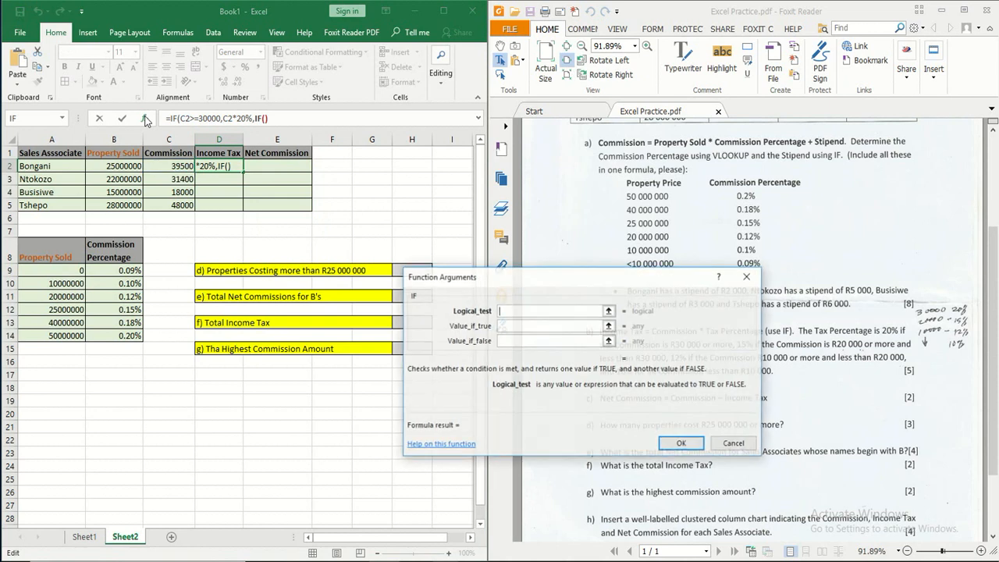
click(182, 167)
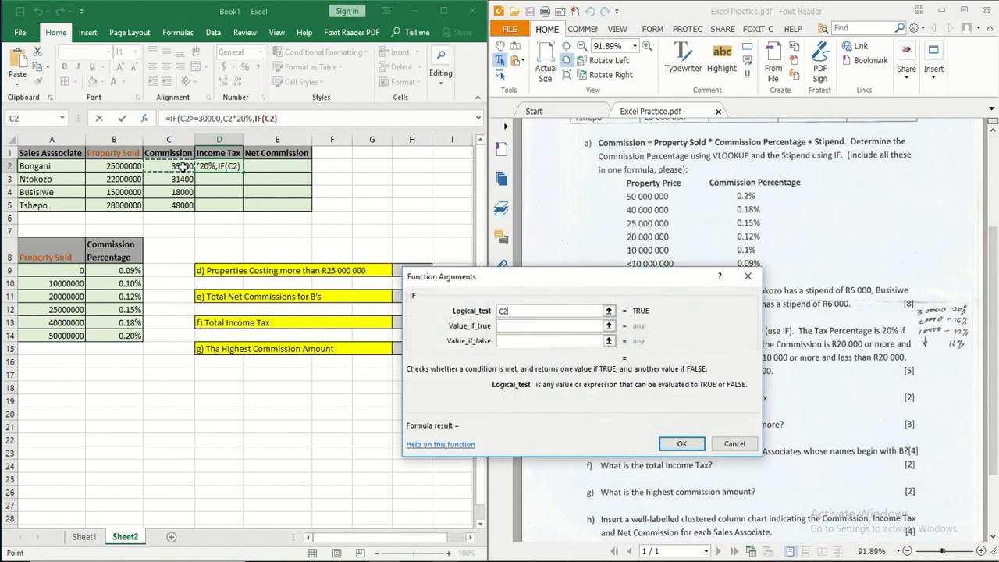
text(>)
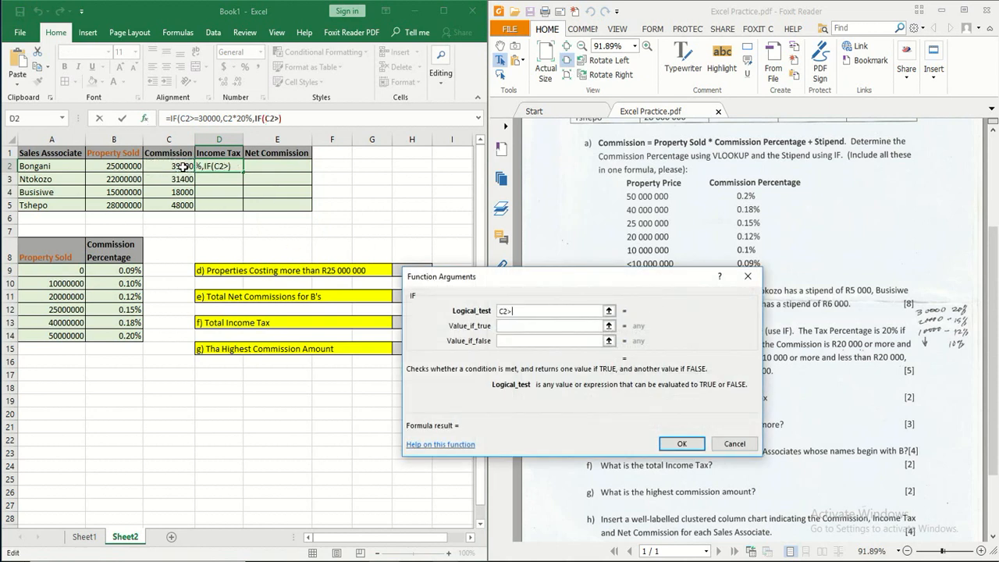
text(=20000)
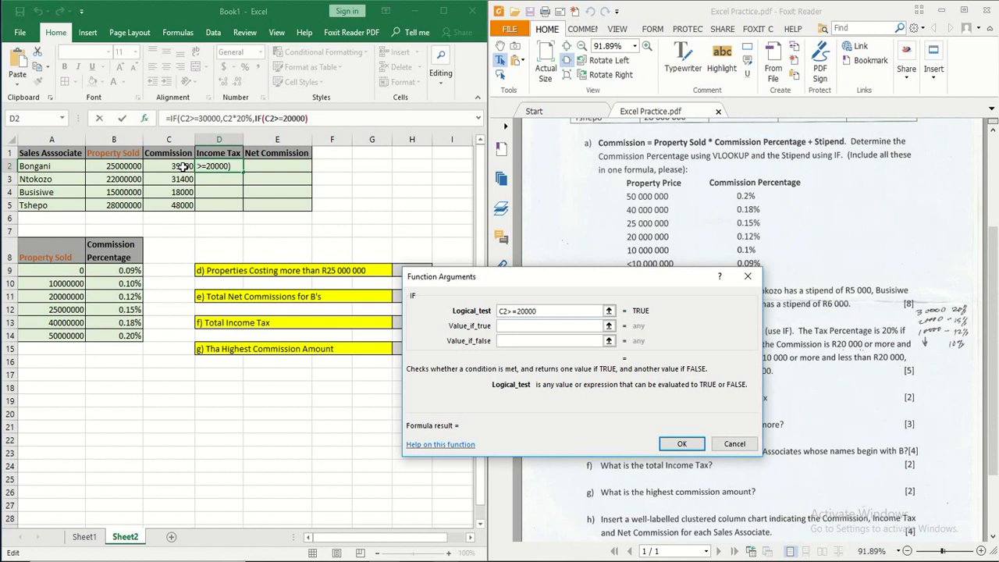
Set the nested IF's value if true to C2*15%
click(605, 325)
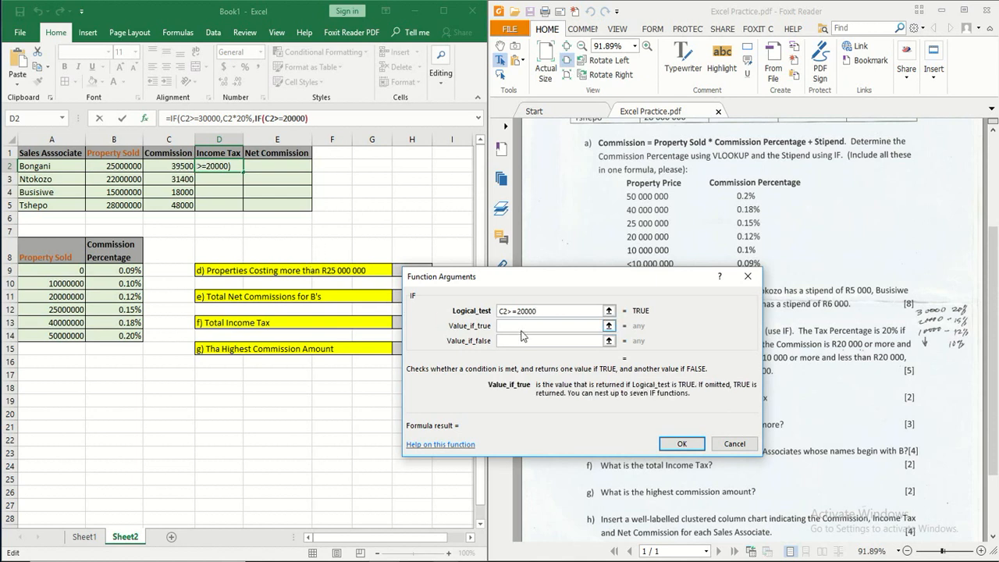
click(177, 165)
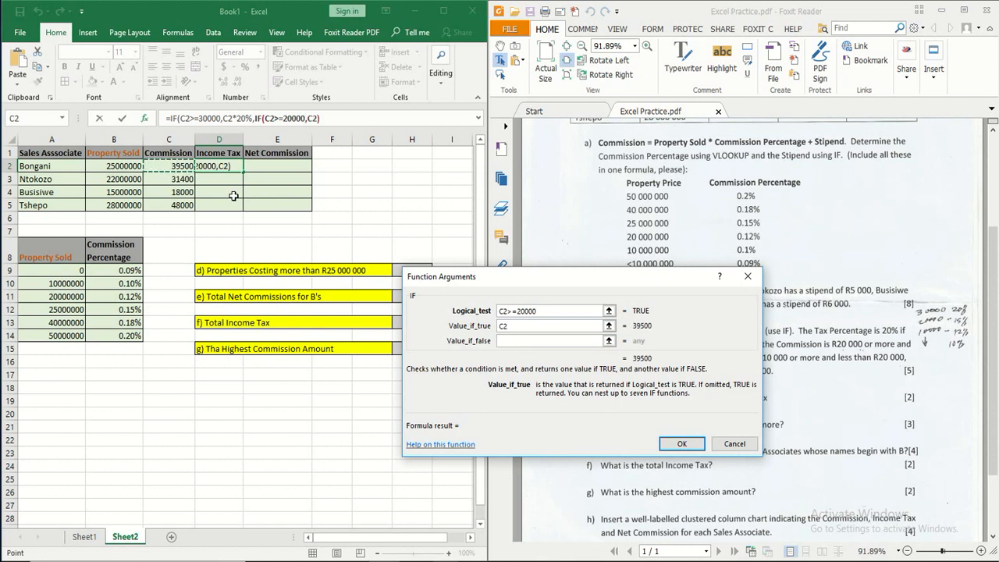
text(*)
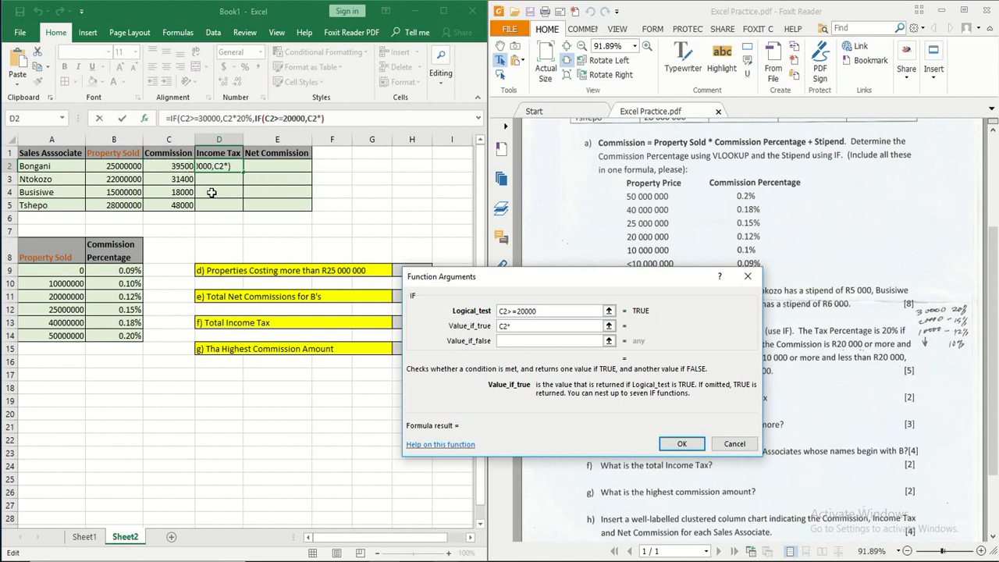
text(15)
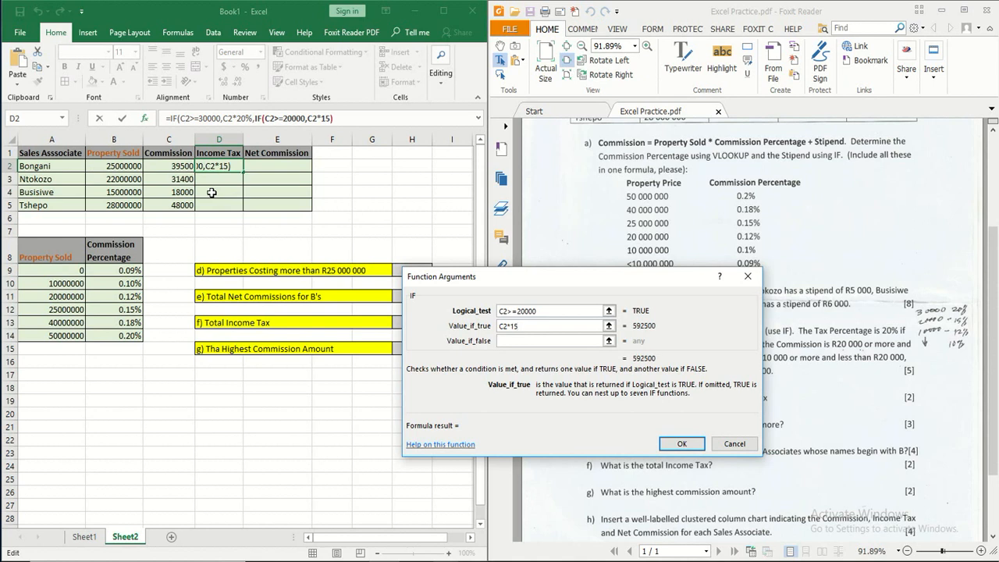
text(%)
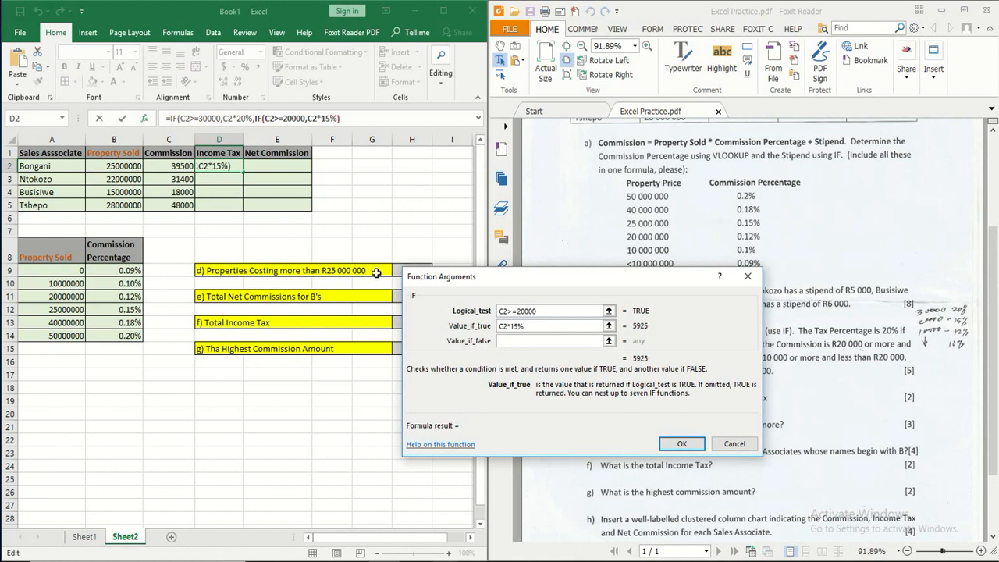
Set the nested IF's value if false to the placeholder x and enter the D2 formula, accepting the closing-bracket correction
click(506, 341)
text(x)
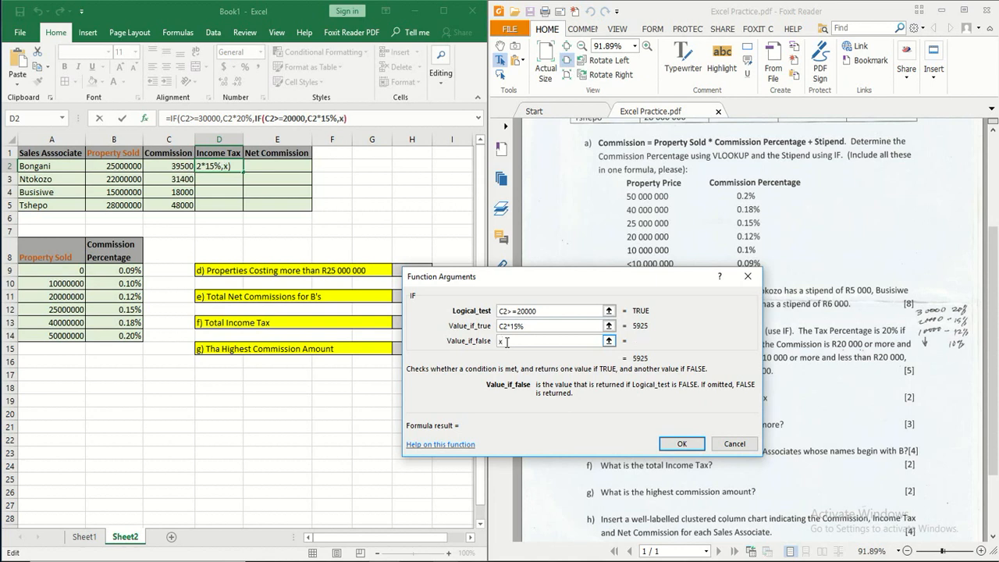
click(682, 444)
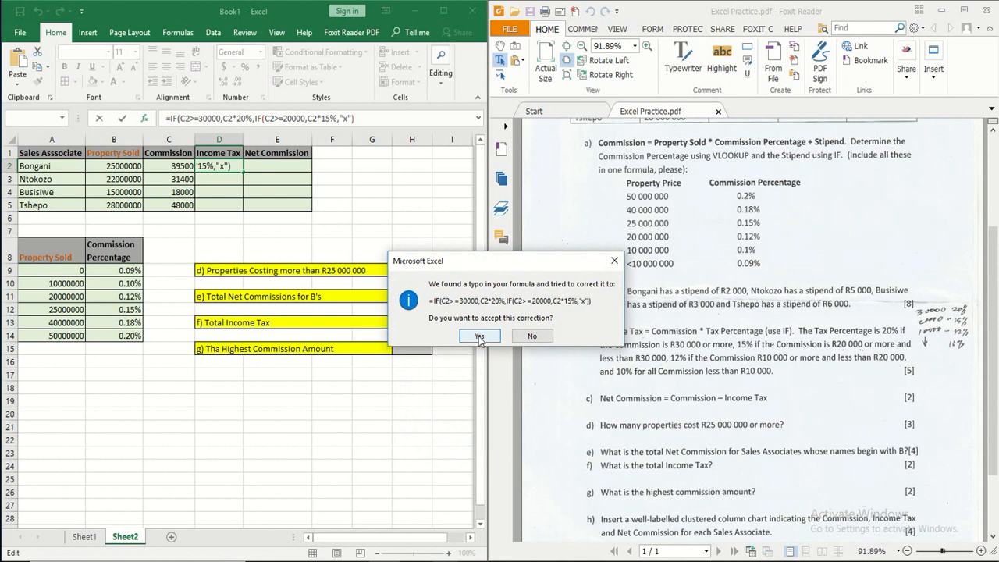
click(480, 337)
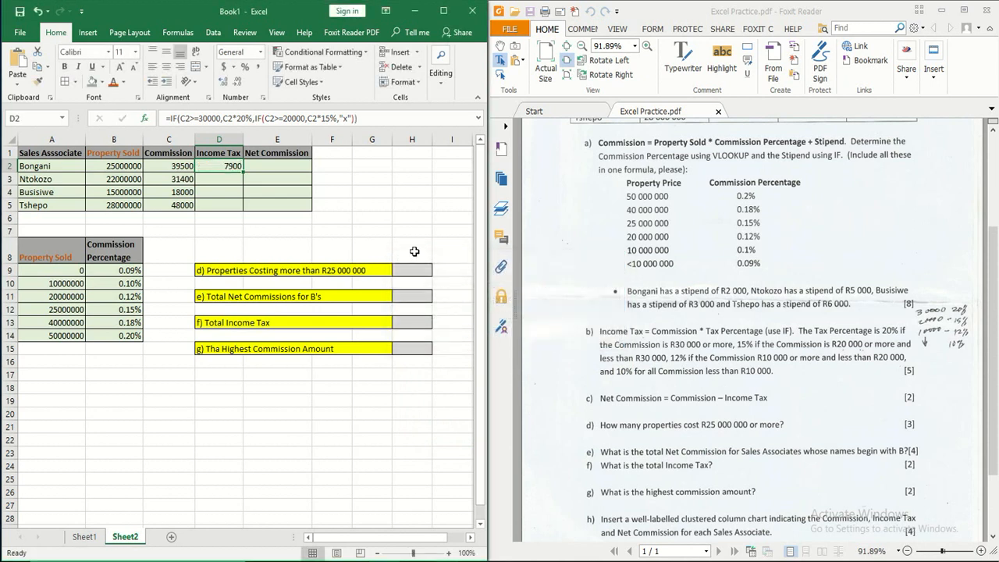
Replace the "x" placeholder in the D2 formula with a third nested IF whose logical test is C2>=10000
click(350, 118)
double_click(342, 117)
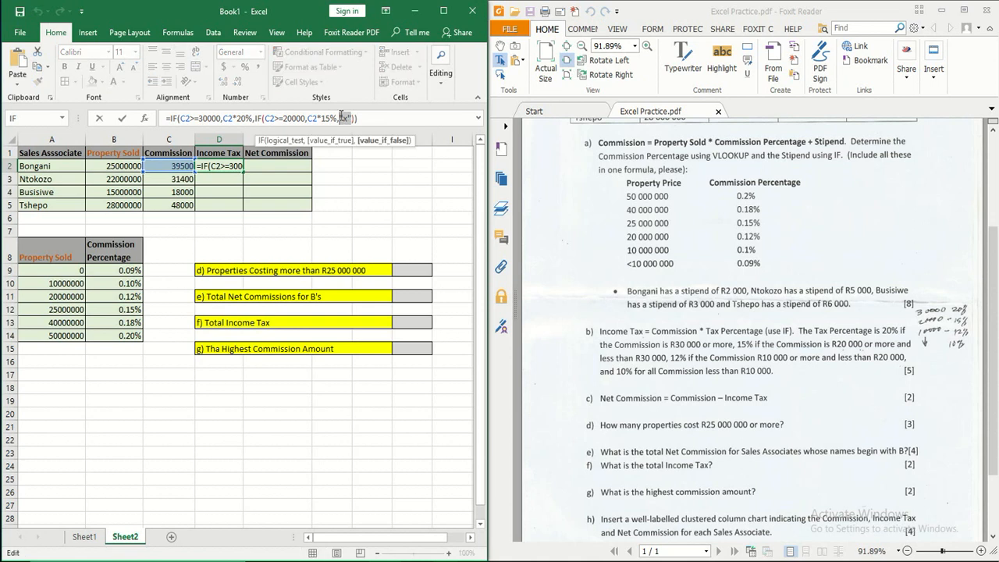
text(if)
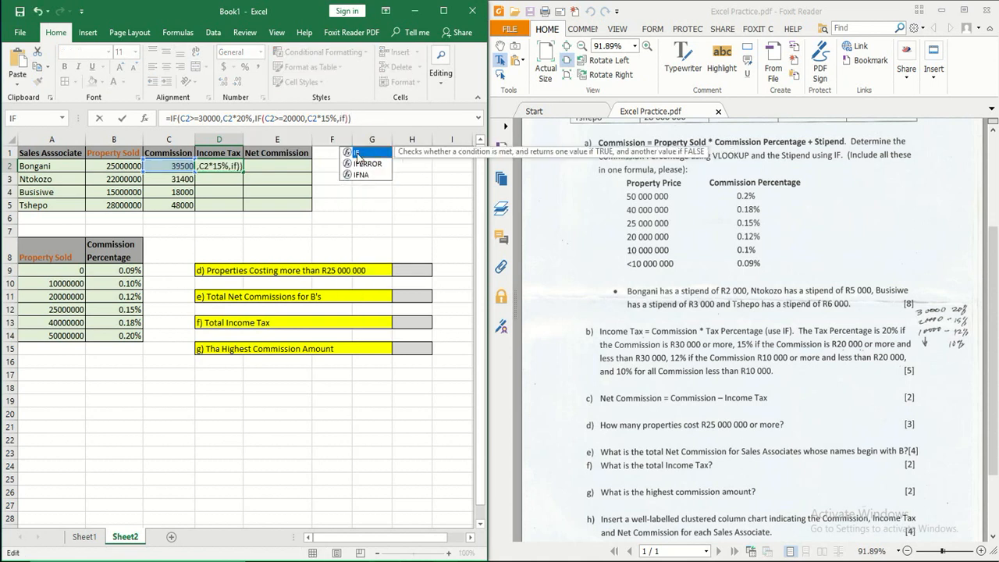
double_click(356, 152)
click(146, 119)
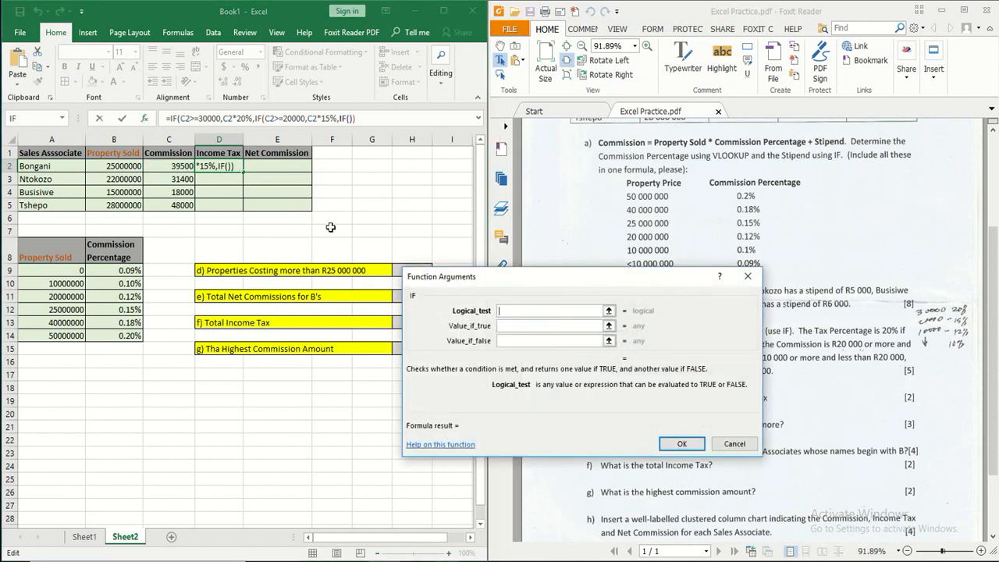
click(169, 166)
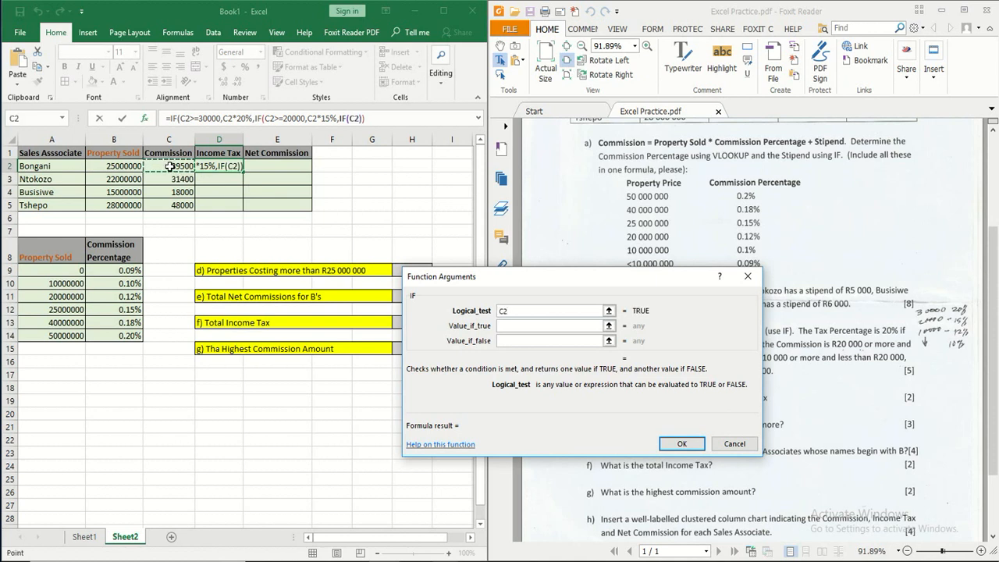
text(>=)
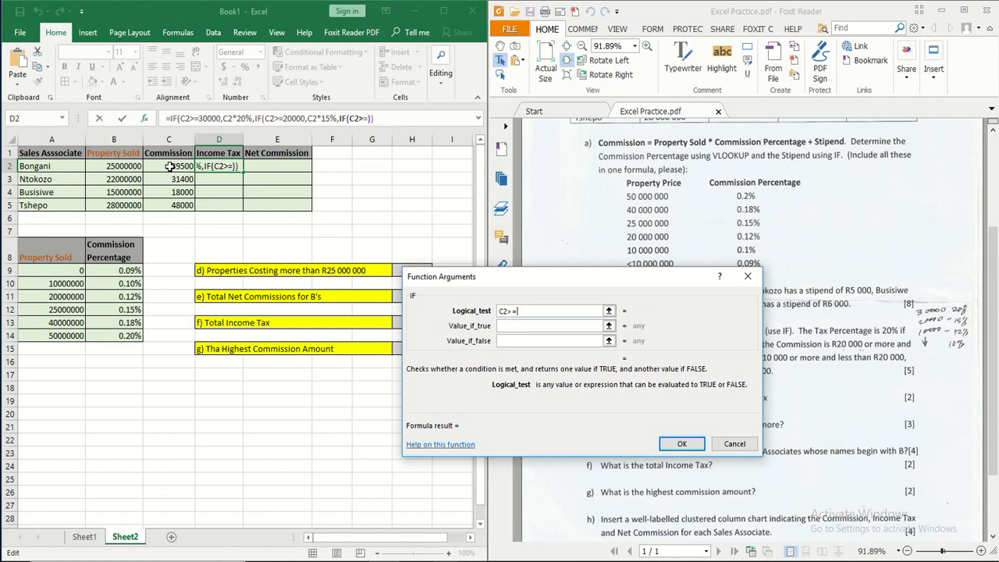
text(1000)
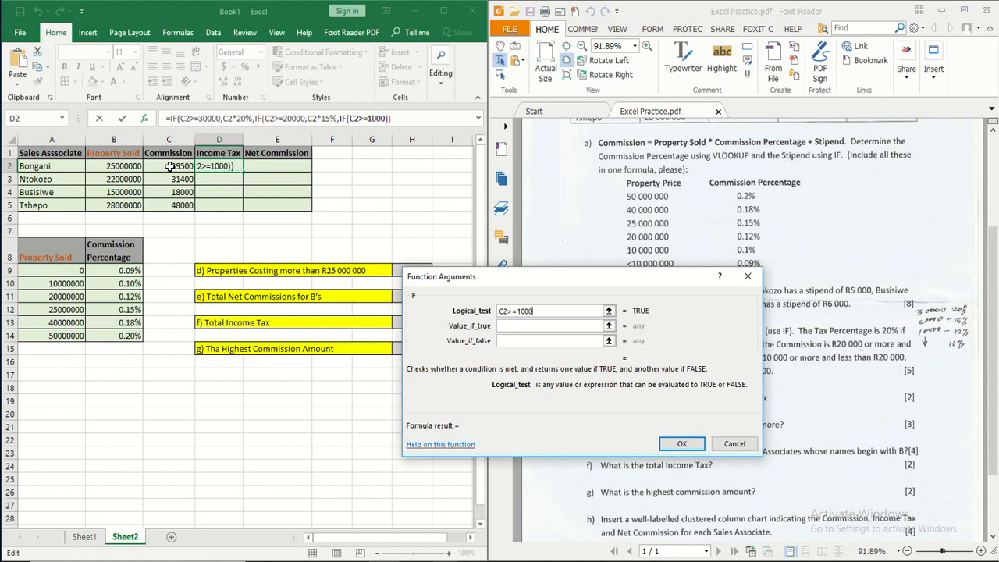
text(0)
Set the innermost IF's value if true to C2*12% and its value if false to C2*10%
click(548, 326)
click(181, 165)
text(*)
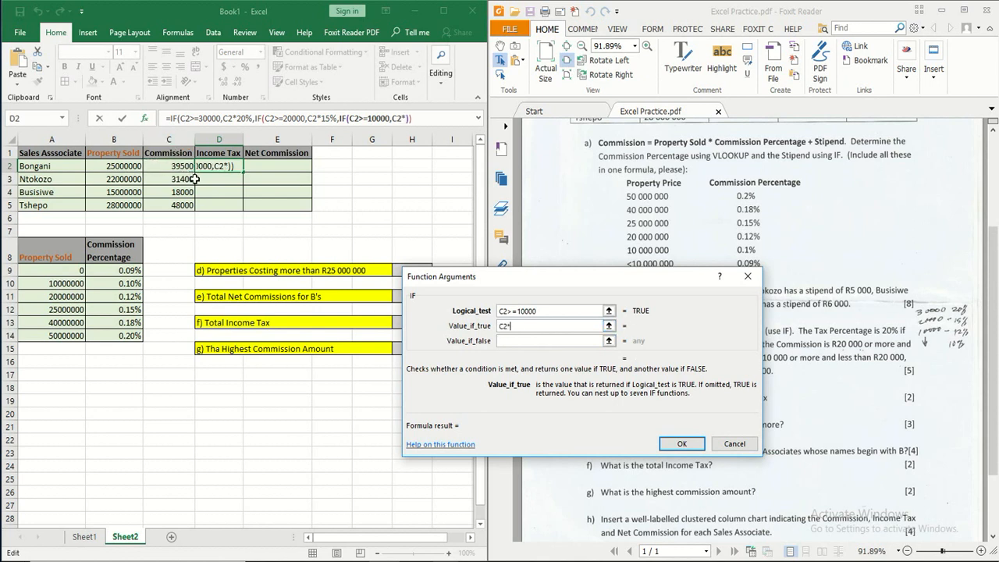
text(12%)
click(512, 341)
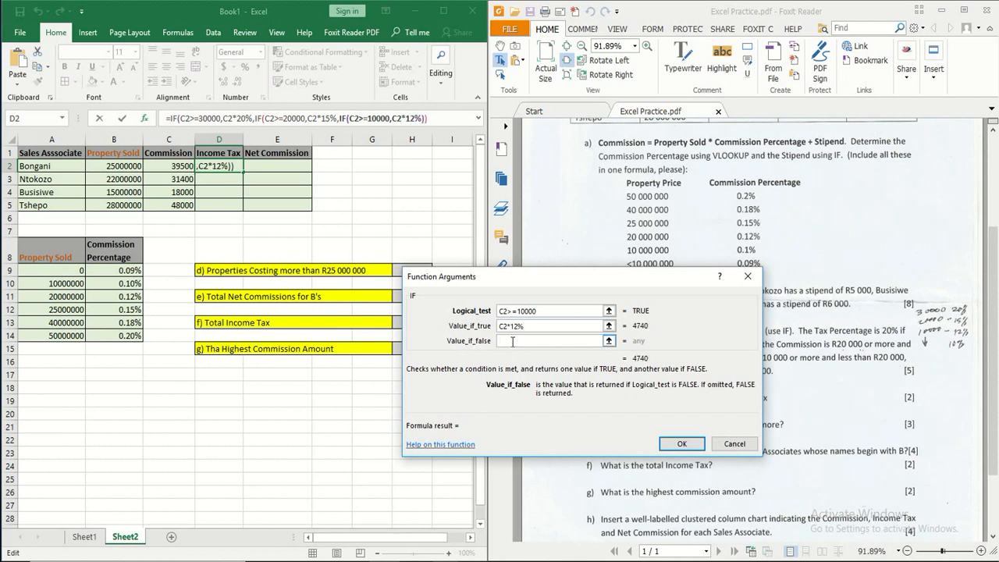
click(180, 167)
text(*)
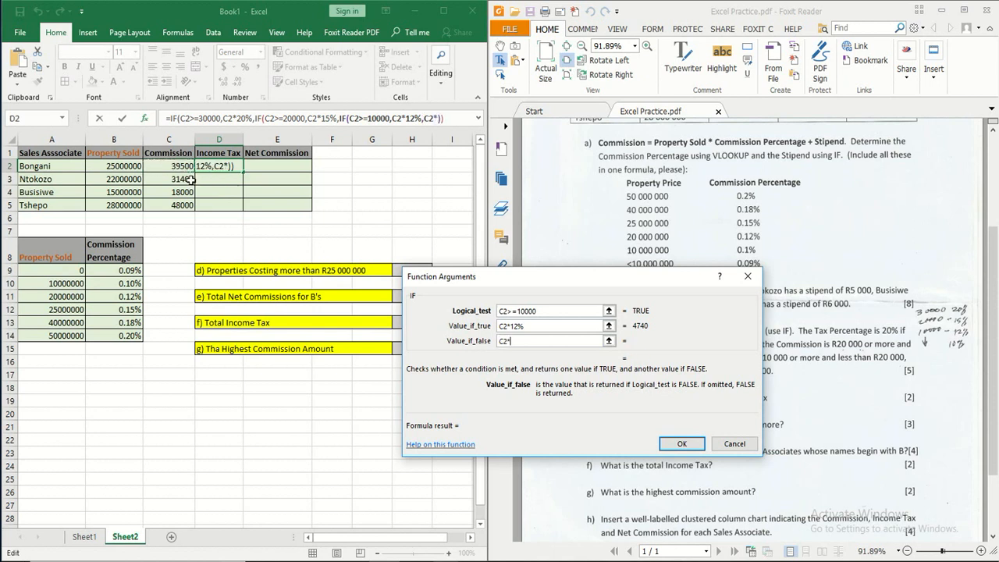
text(10)
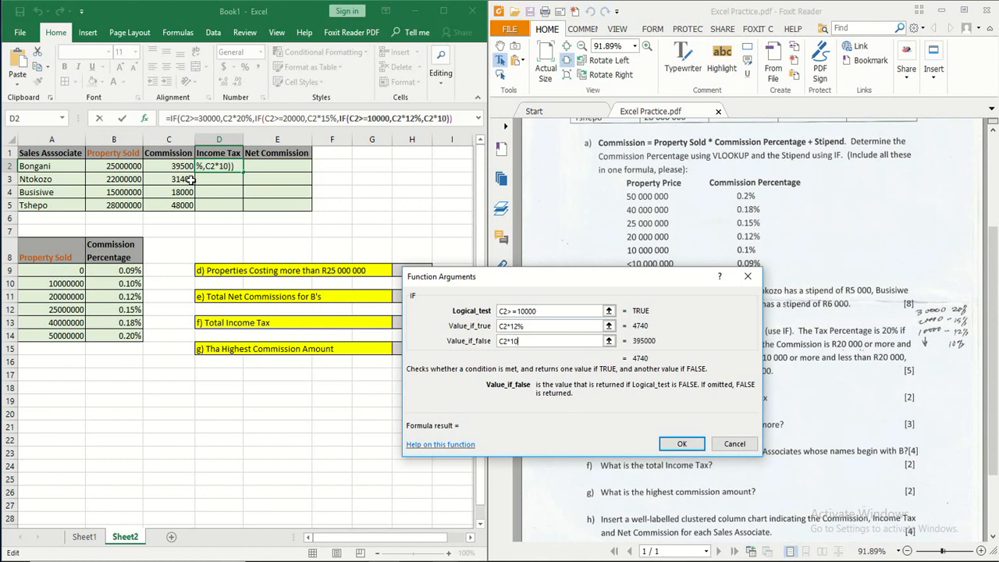
text(%)
Enter the nested-IF formula in D2, accepting the closing-bracket correction, and fill it down to D5
click(677, 444)
click(481, 335)
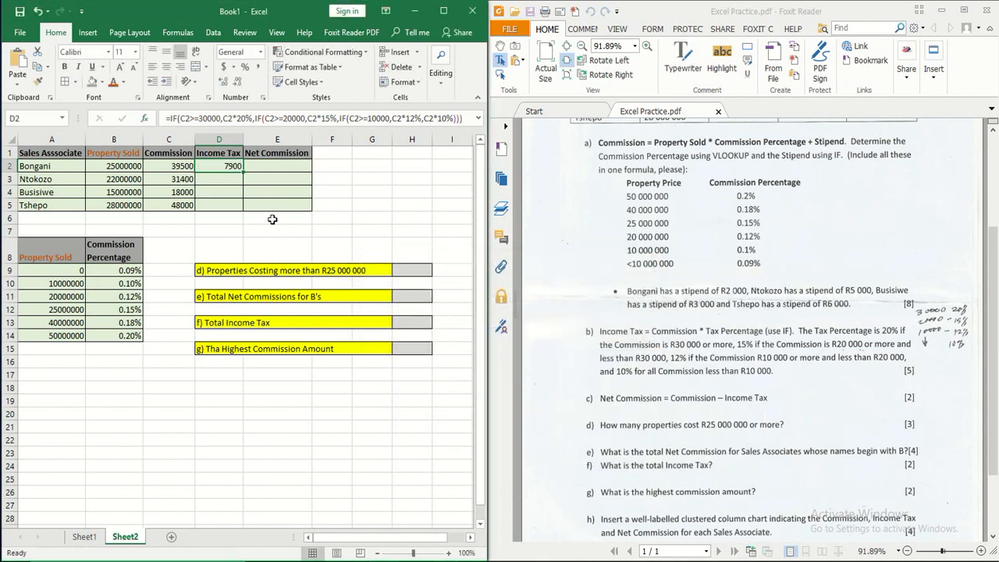
double_click(242, 170)
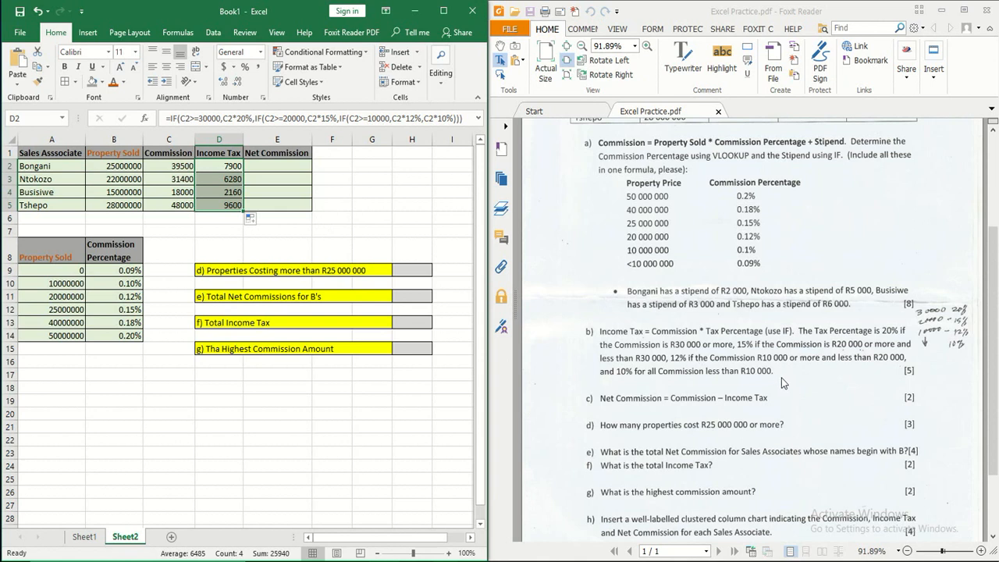
Calculate Net Commission in E2 with the formula =C2-D2 and fill it down to E5
scroll(781, 378, down, 2)
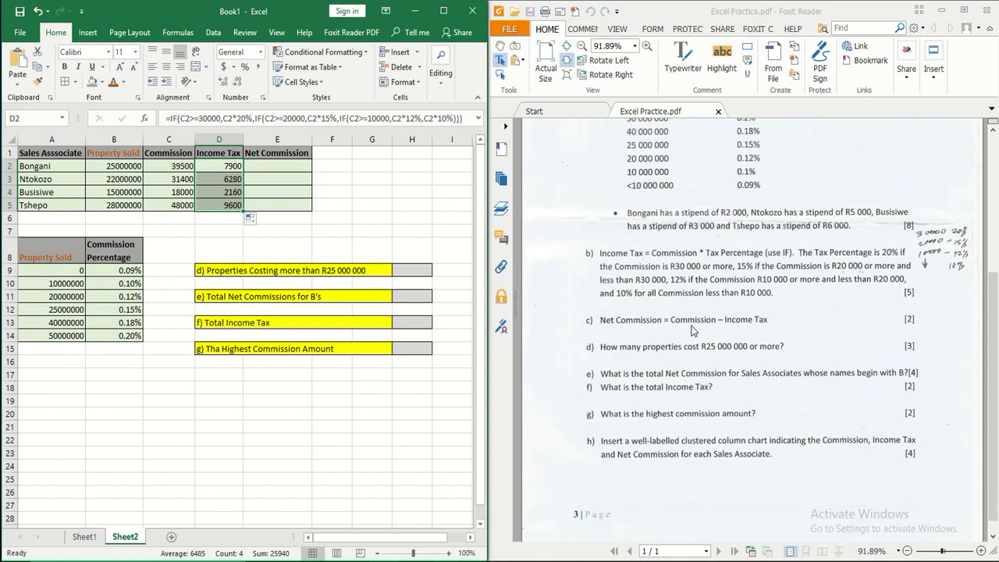
click(275, 166)
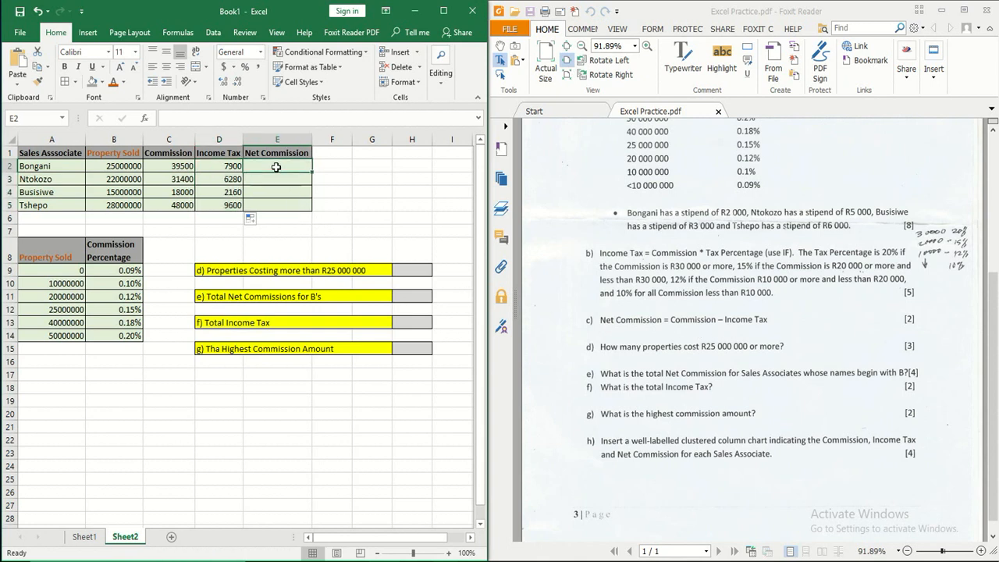
click(219, 119)
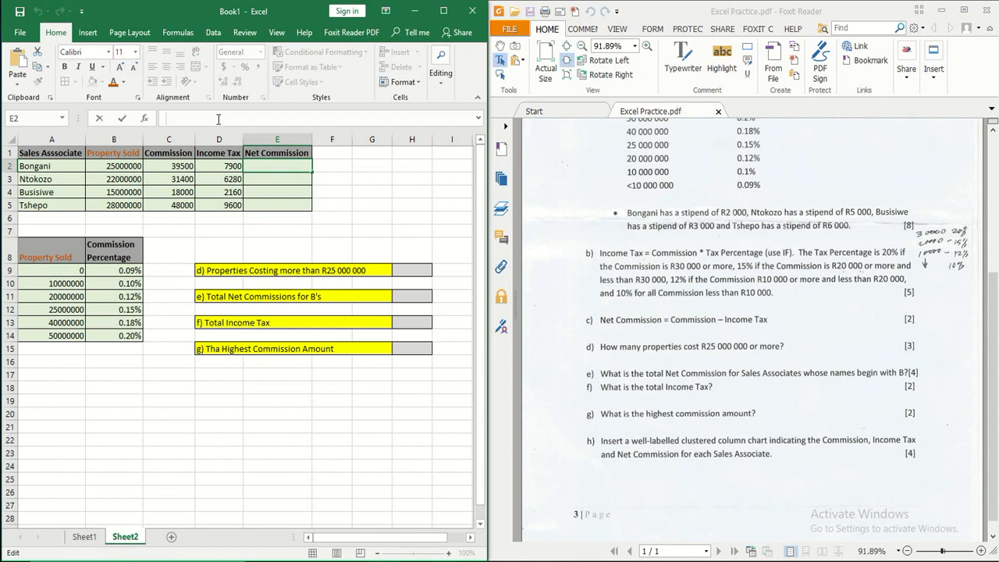
text(=)
click(185, 164)
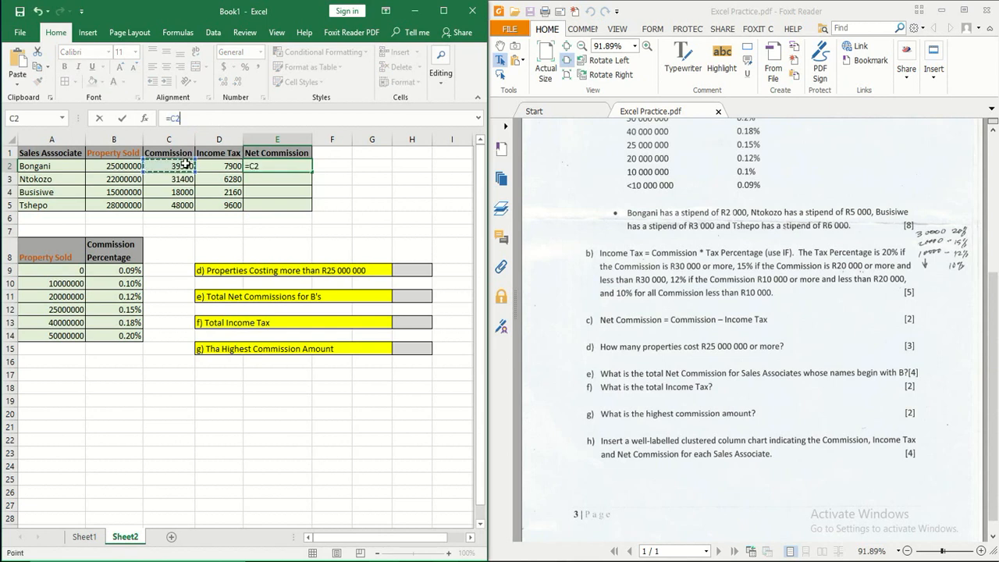
text(-)
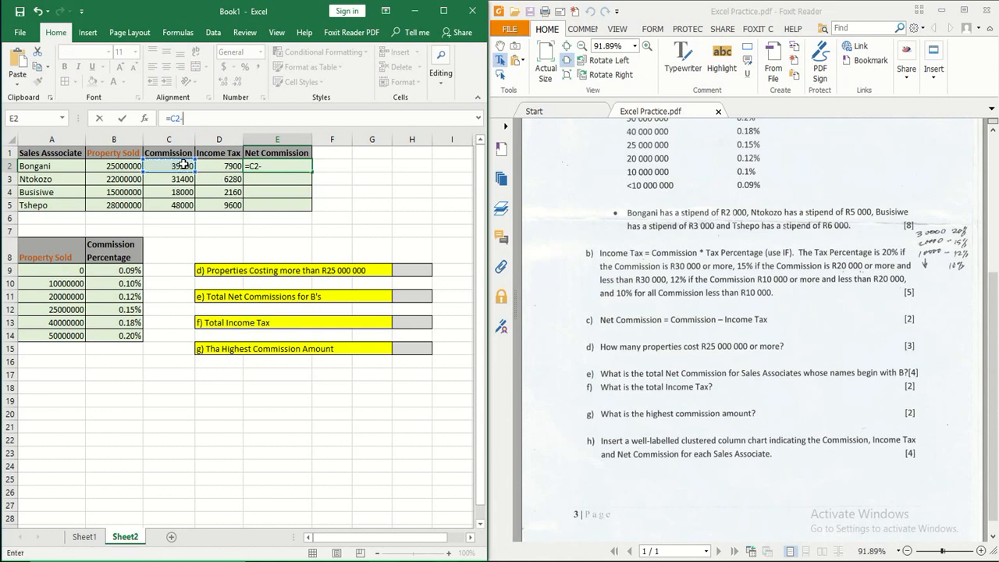
click(218, 167)
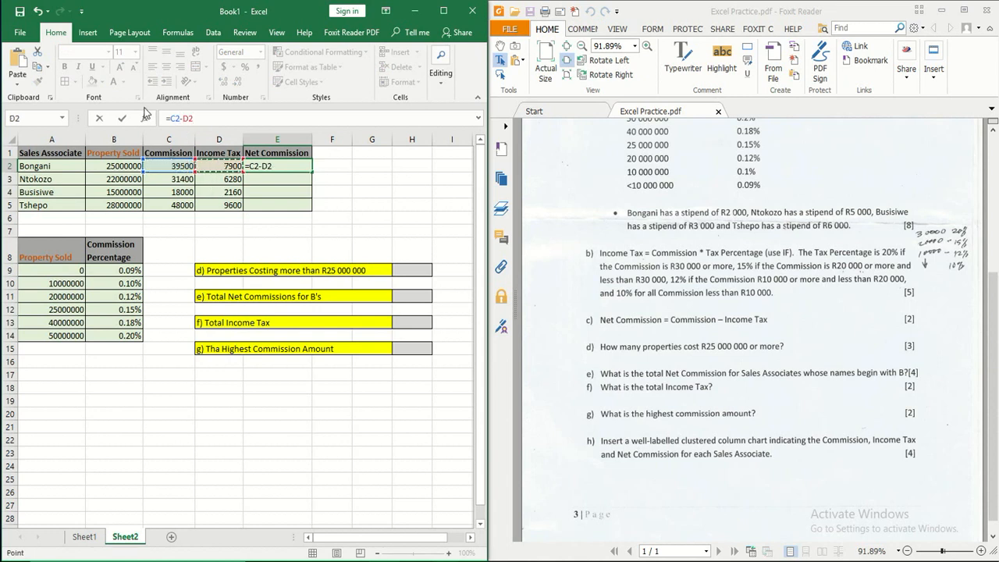
click(121, 118)
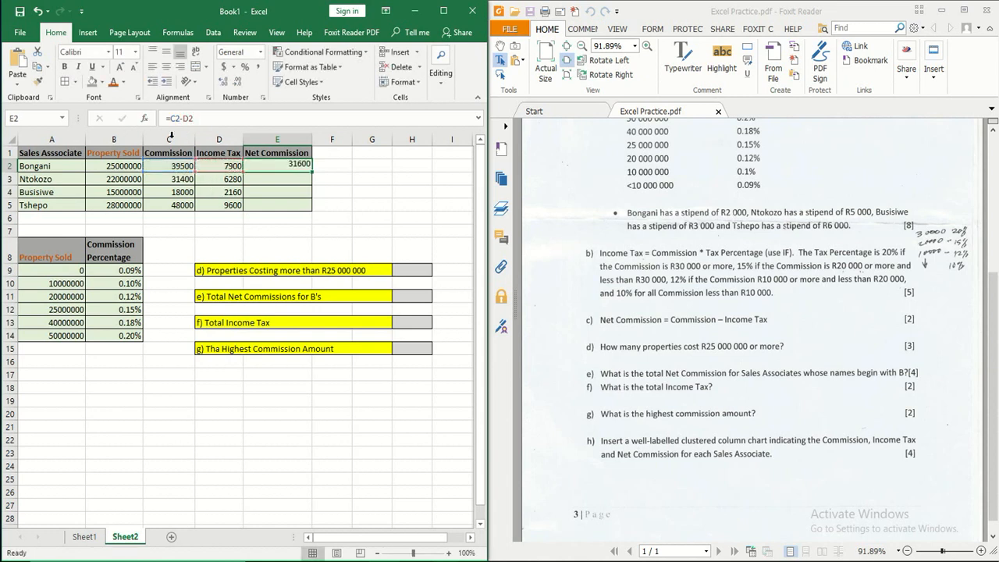
double_click(312, 173)
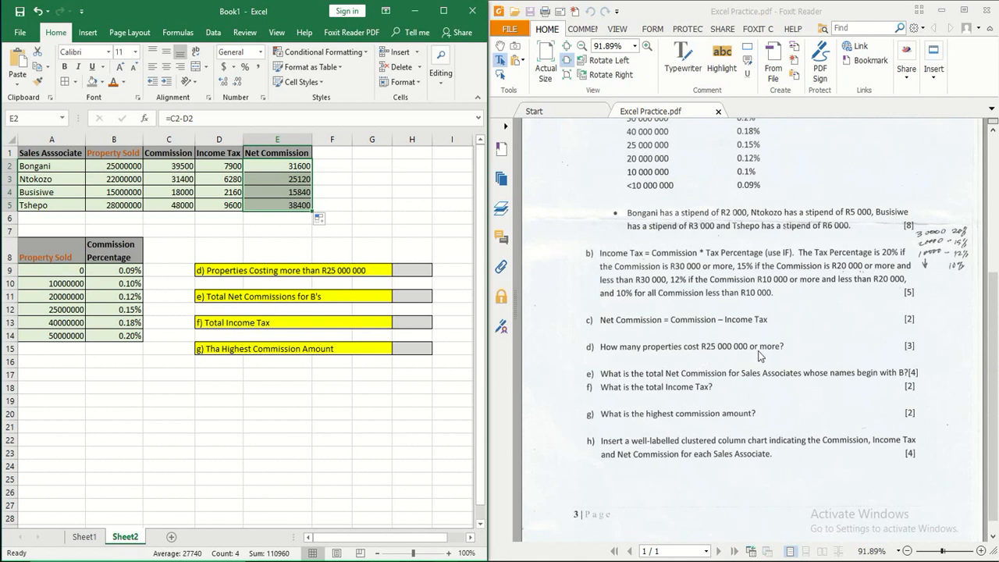
Insert a COUNTIF function in H9 with range B2:B5 and criteria <25000000
click(413, 271)
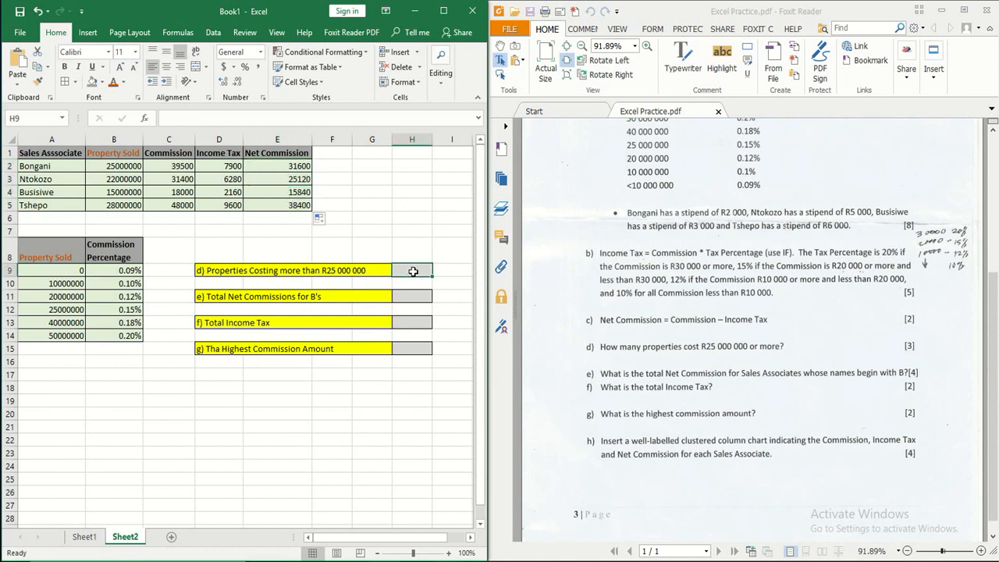
click(144, 121)
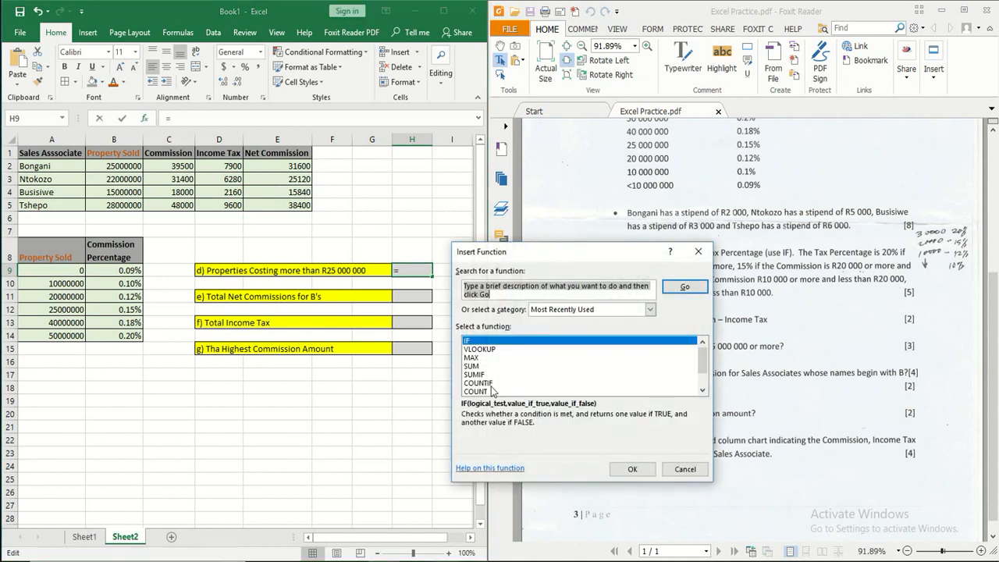
double_click(484, 383)
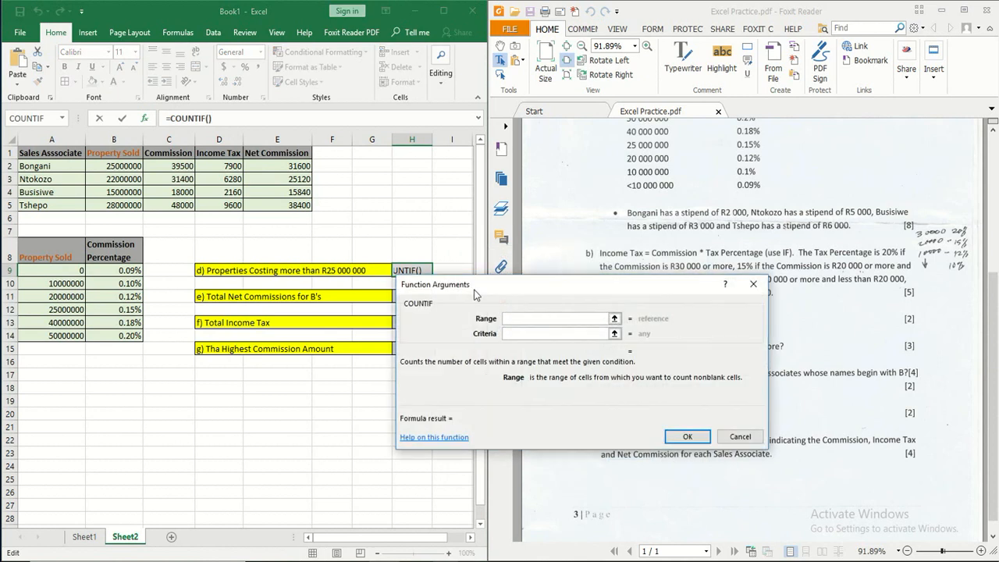
drag(476, 291, 471, 308)
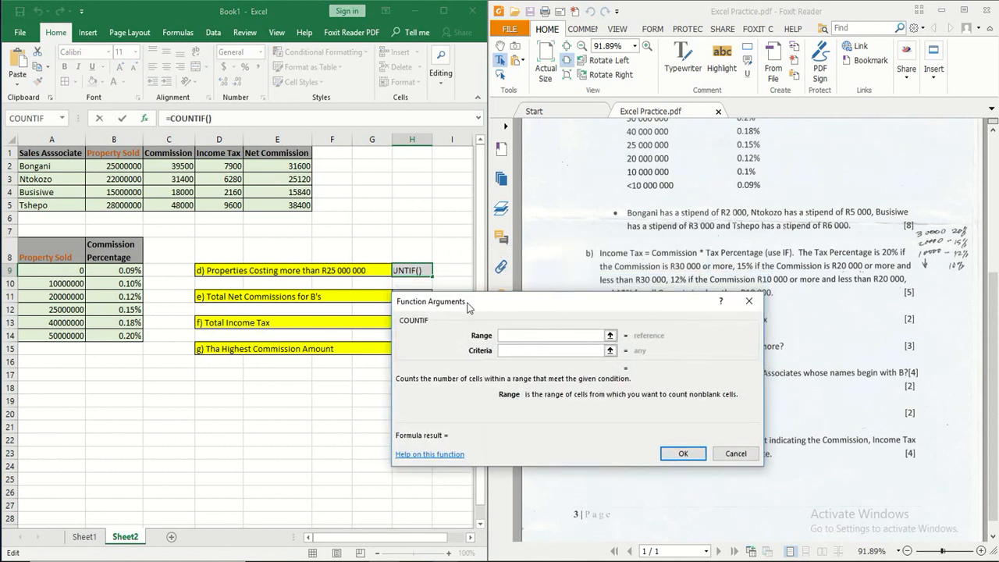
drag(133, 166, 125, 200)
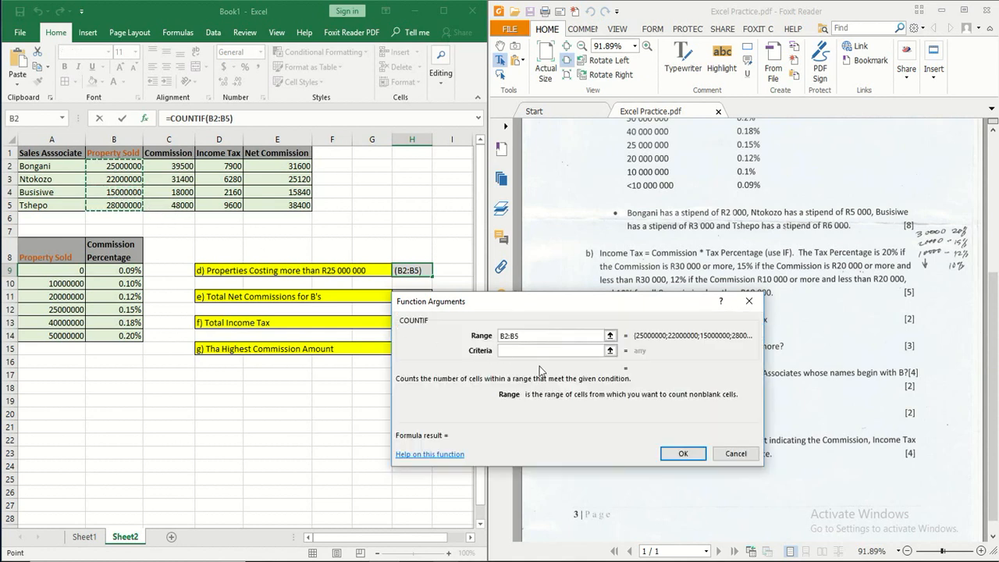
click(526, 351)
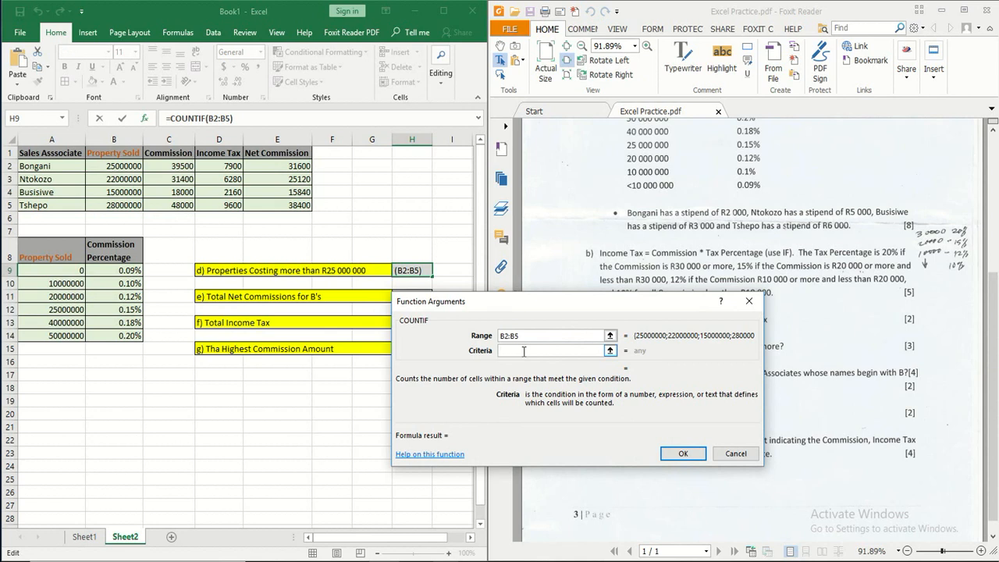
text(<25000000)
click(671, 452)
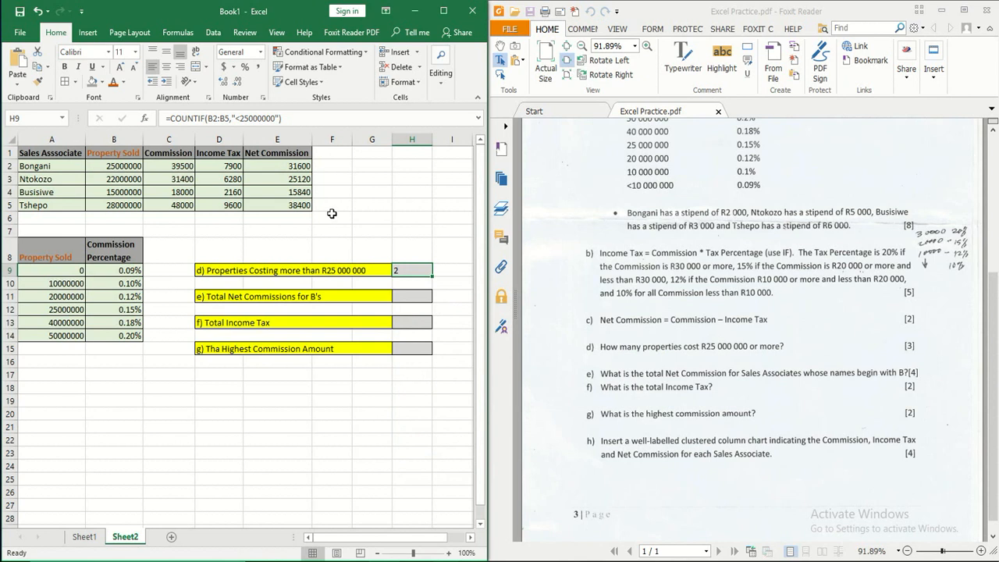
Change the COUNTIF criteria in H9 to "<=25000000" and enter the formula
click(238, 118)
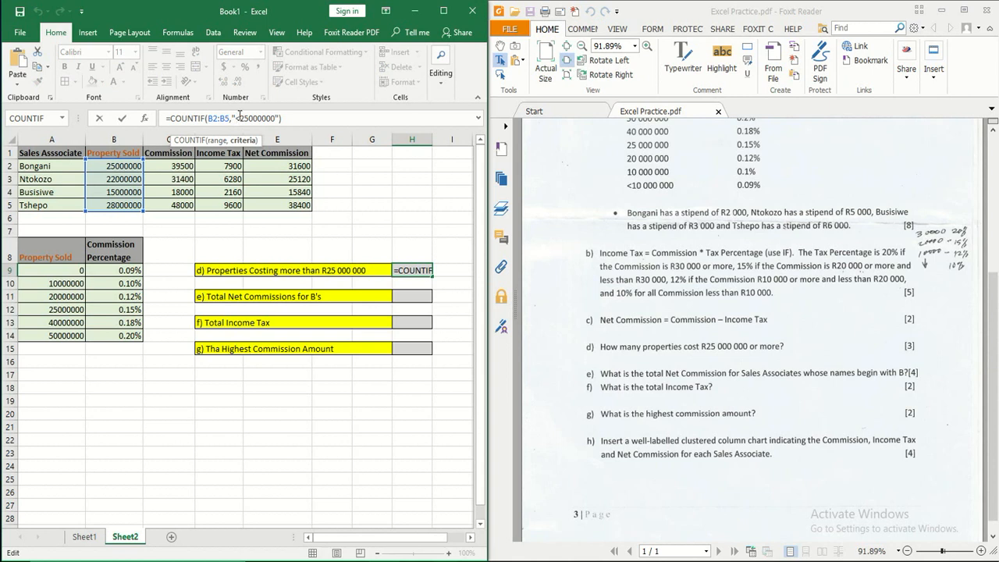
text(=)
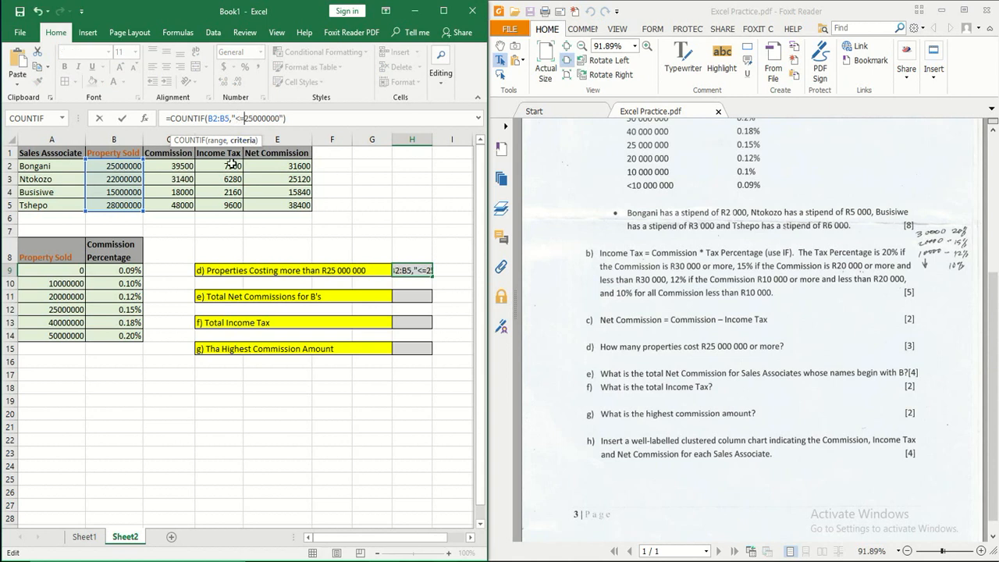
click(123, 119)
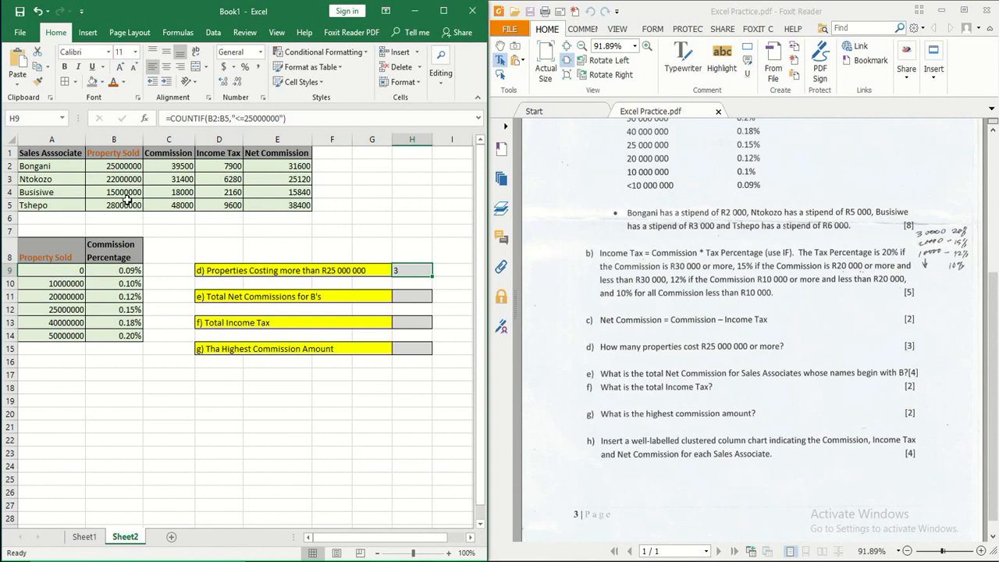
Correct the comparison operator in the H9 formula so the COUNTIF criteria reads ">=25000000"
click(239, 118)
click(238, 118)
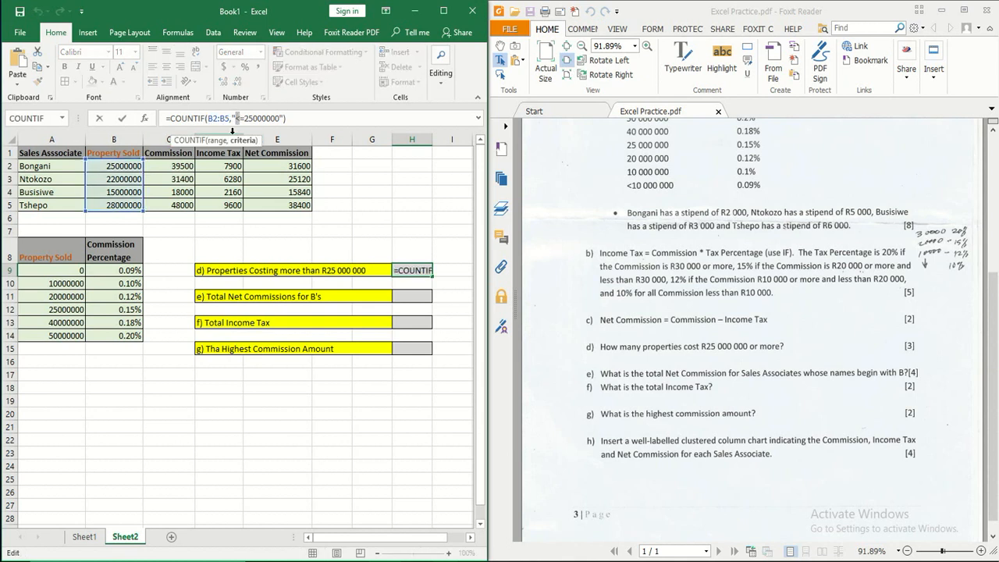
text(>)
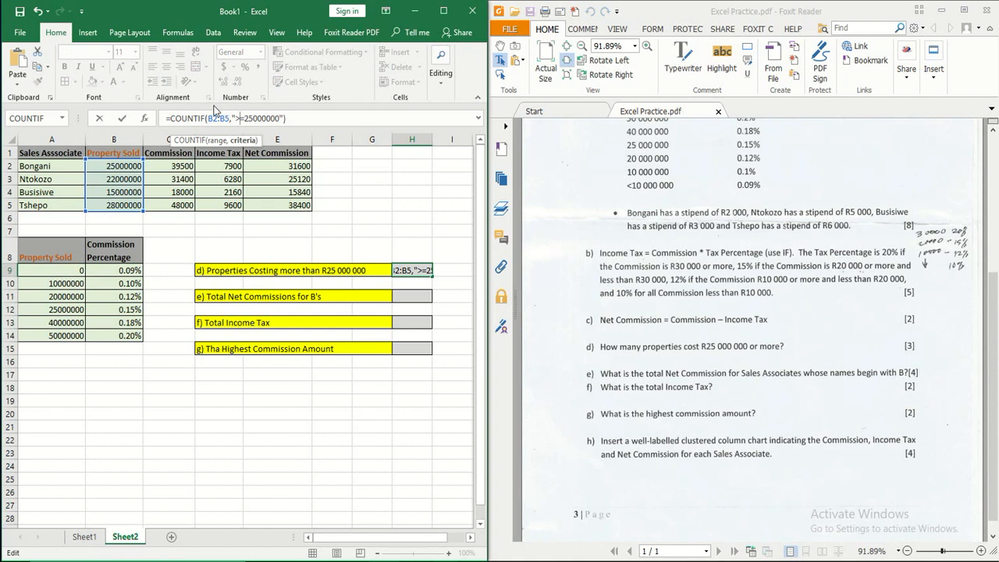
click(123, 119)
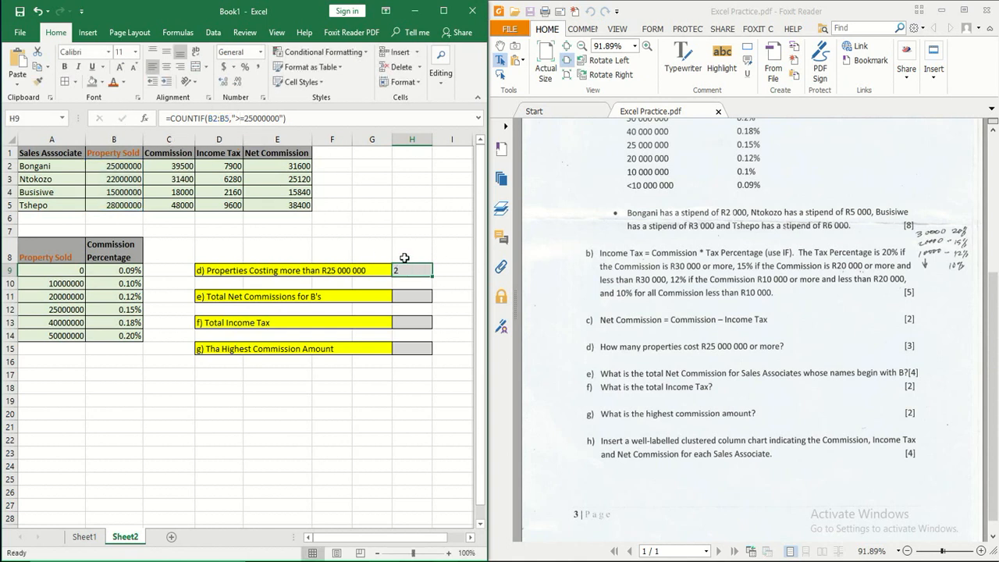
Calculate total Net Commission for associates beginning with B in H11 using SUMIF with range A2:A5, criteria "B*" and sum range E2:E5
click(403, 297)
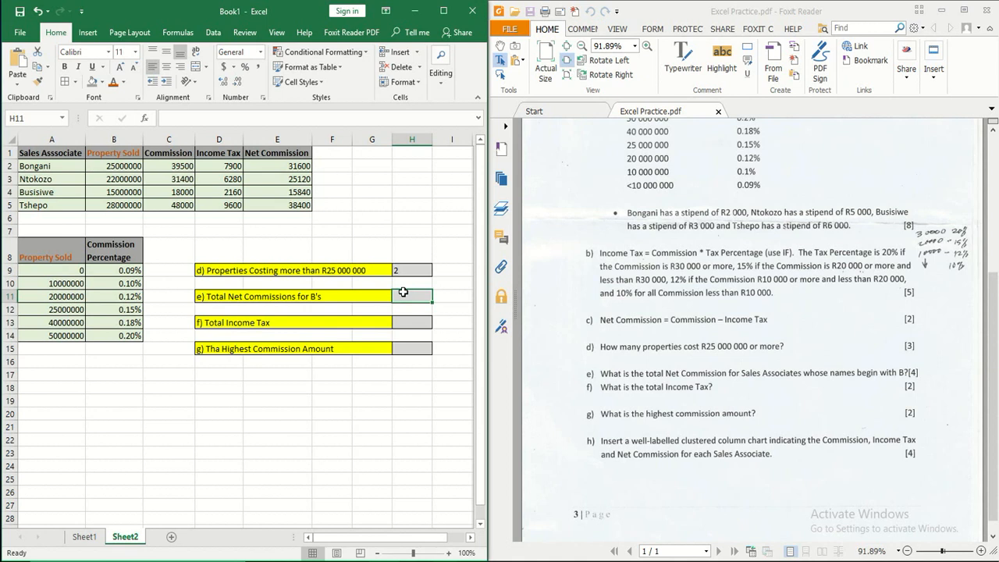
click(144, 119)
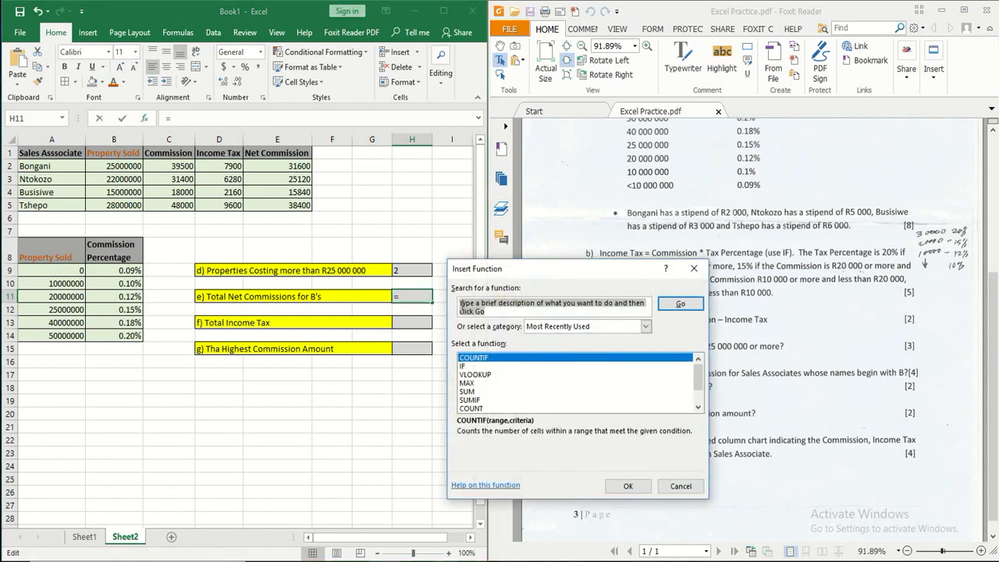
double_click(471, 400)
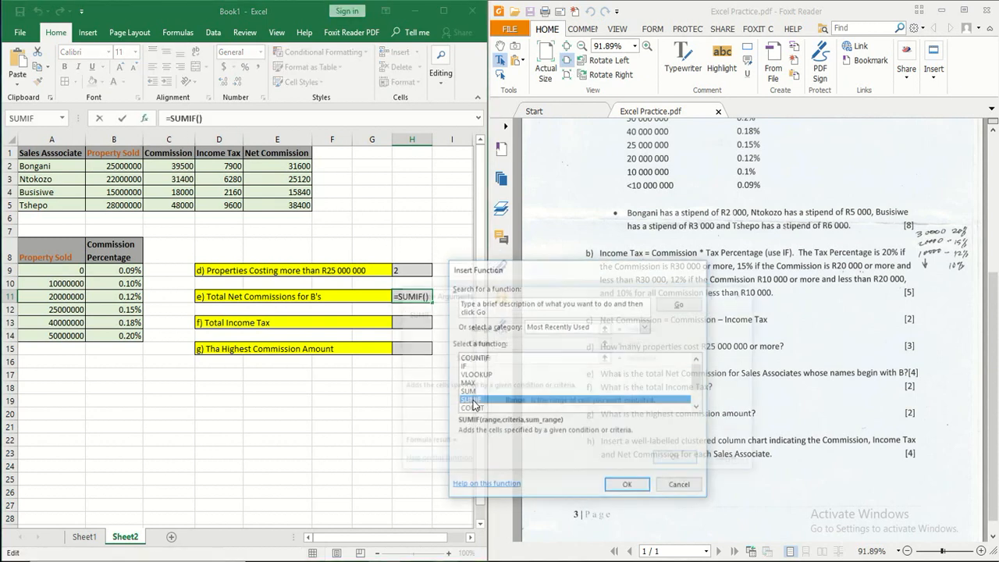
drag(511, 300, 416, 288)
drag(42, 165, 41, 205)
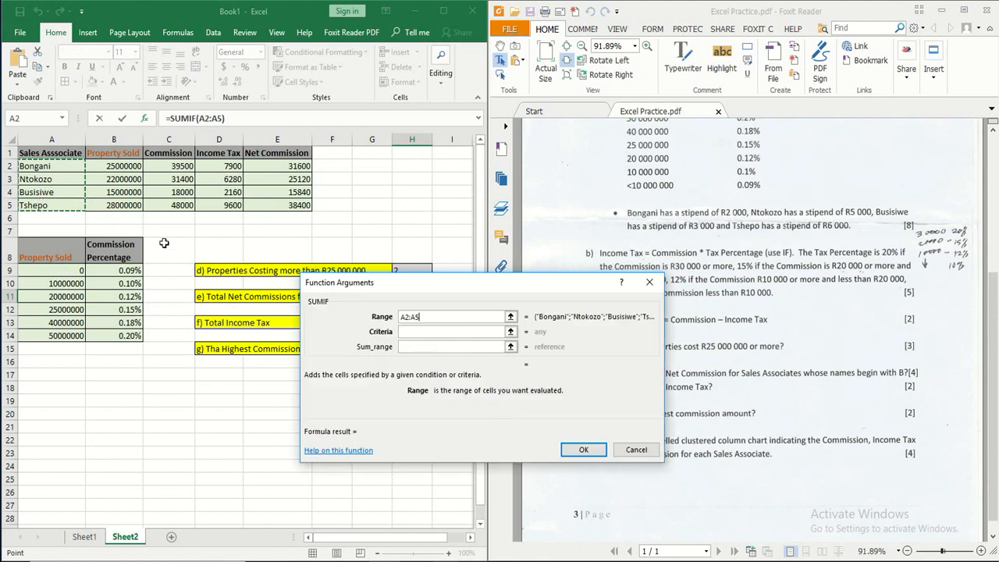
click(426, 332)
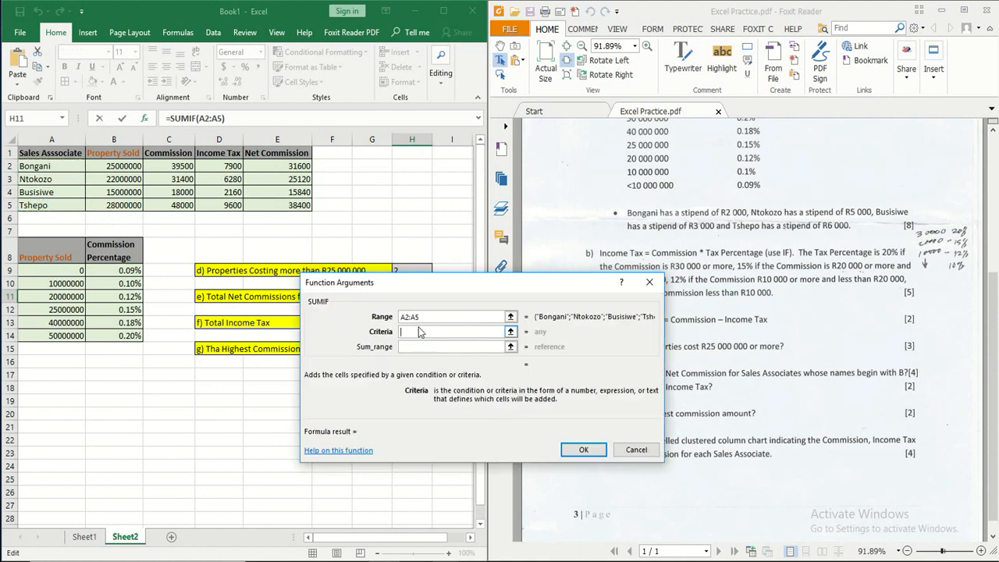
text(B*)
click(432, 345)
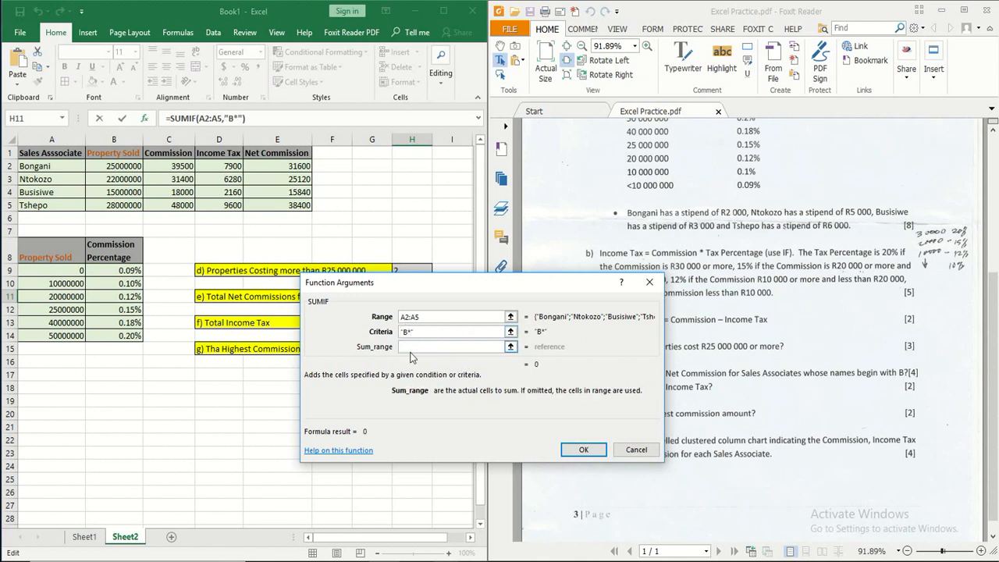
drag(273, 164, 278, 203)
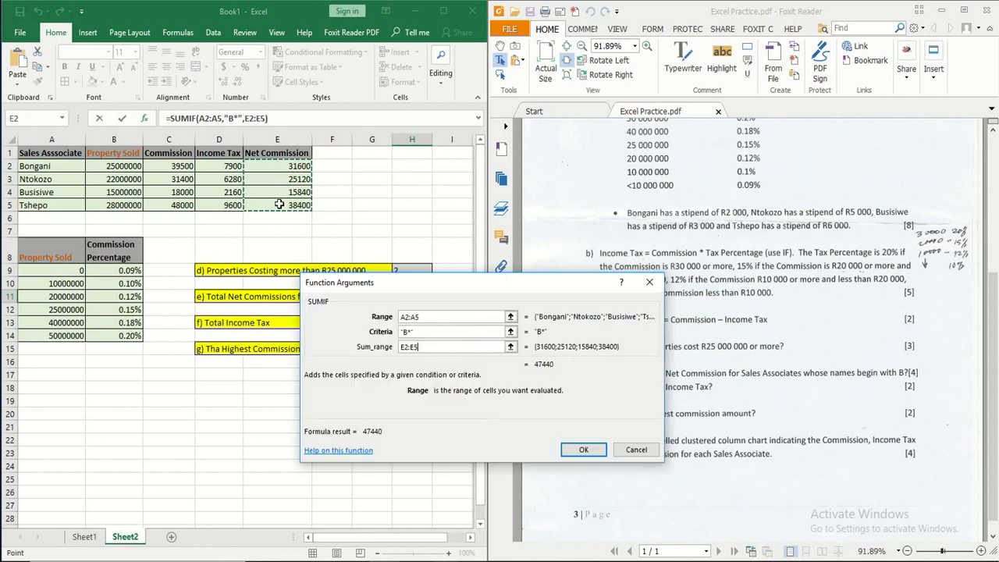
click(583, 450)
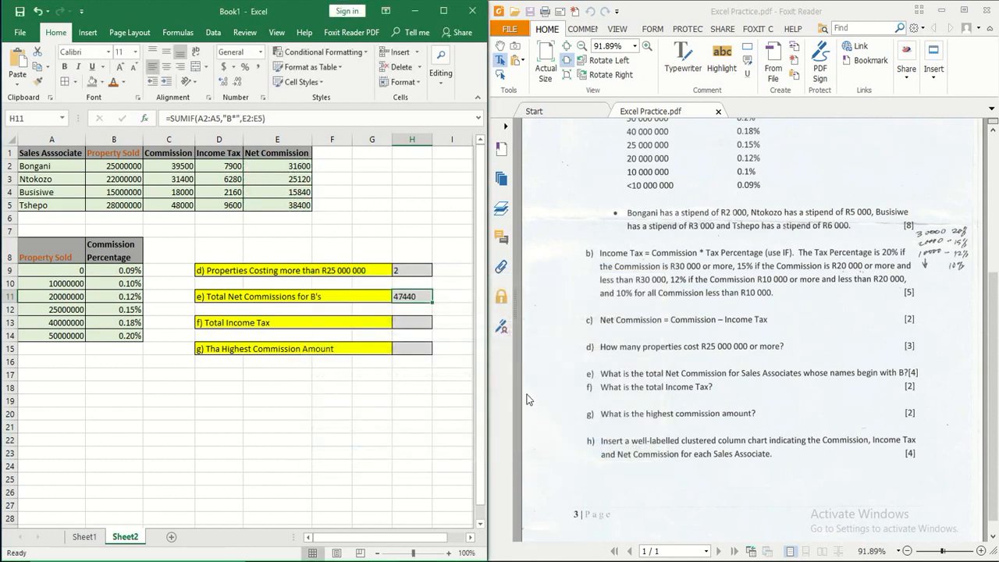
Calculate the total Income Tax in H13 using the SUM function on D2:D5
click(406, 325)
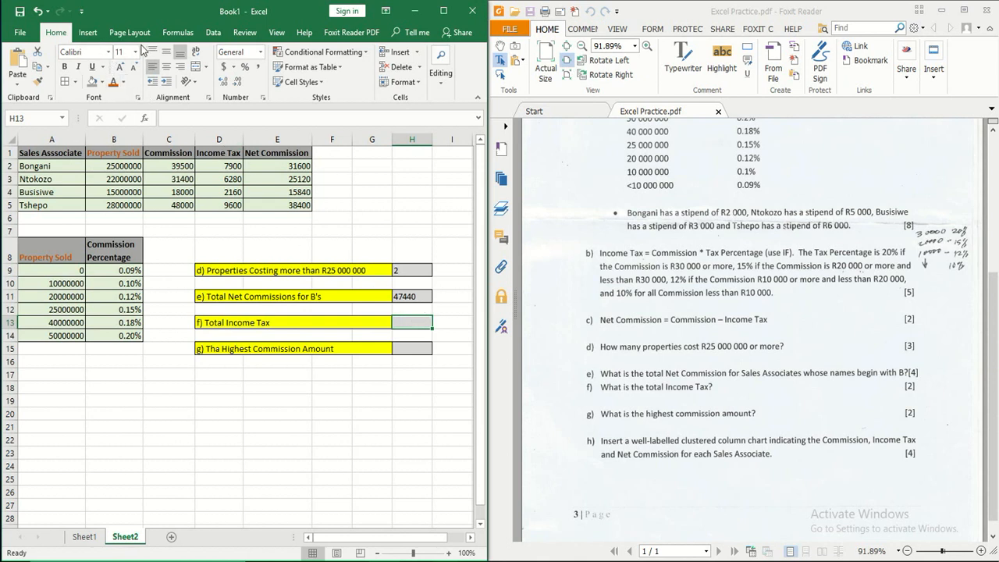
click(145, 118)
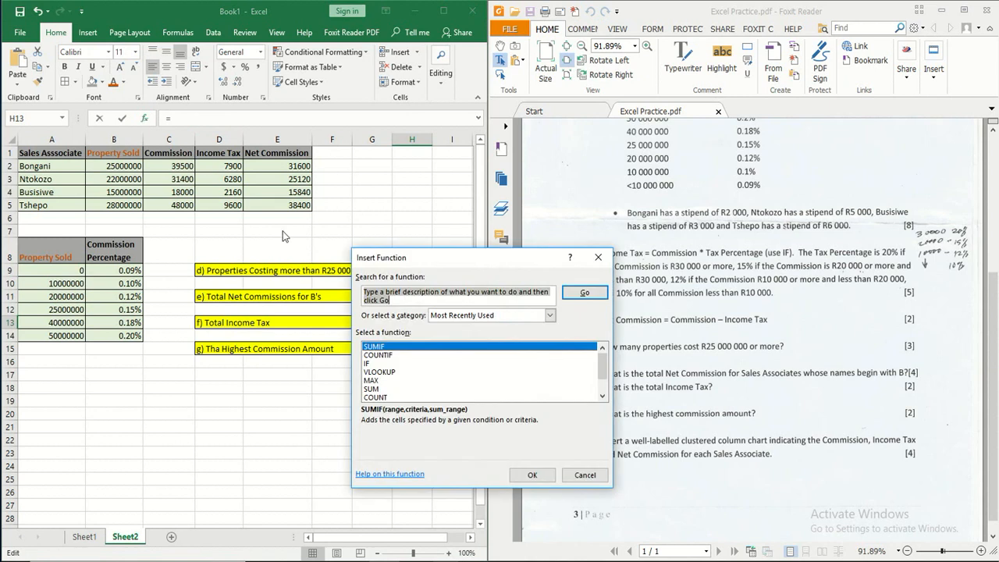
click(378, 388)
click(531, 474)
drag(397, 247, 385, 317)
click(218, 165)
drag(218, 161, 218, 204)
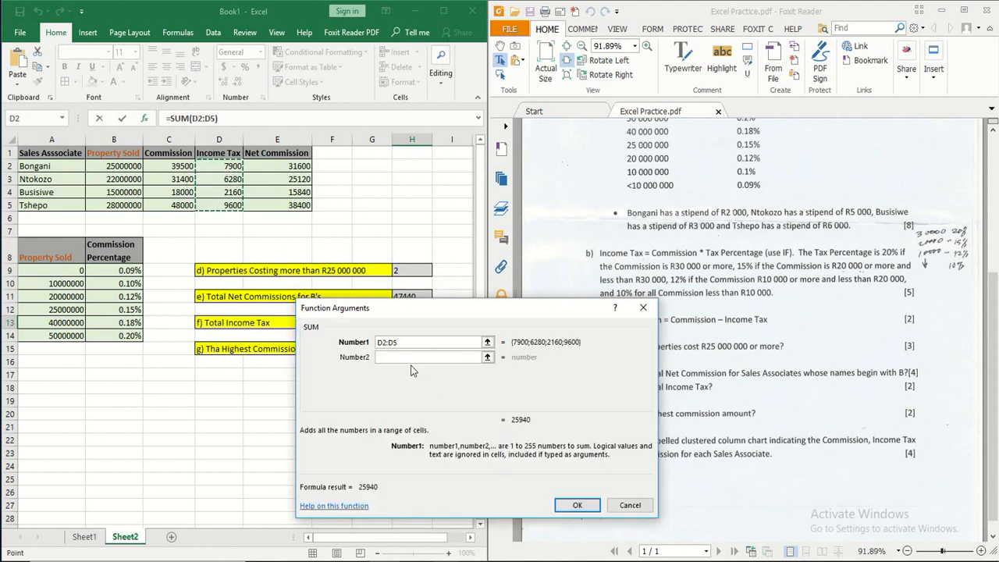
click(564, 503)
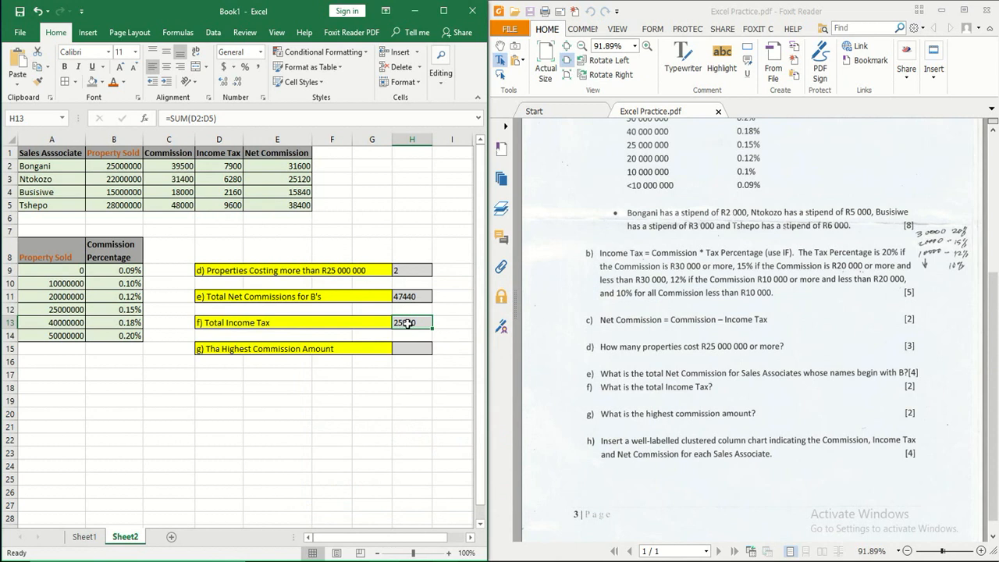
Find the highest commission amount in H15 using the MAX function on C2:C5
click(414, 349)
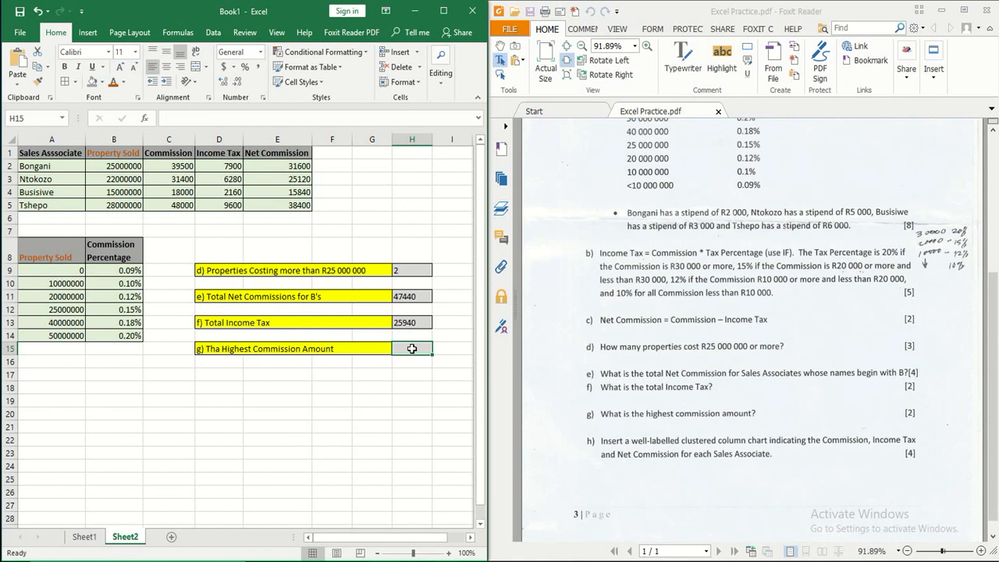
click(144, 117)
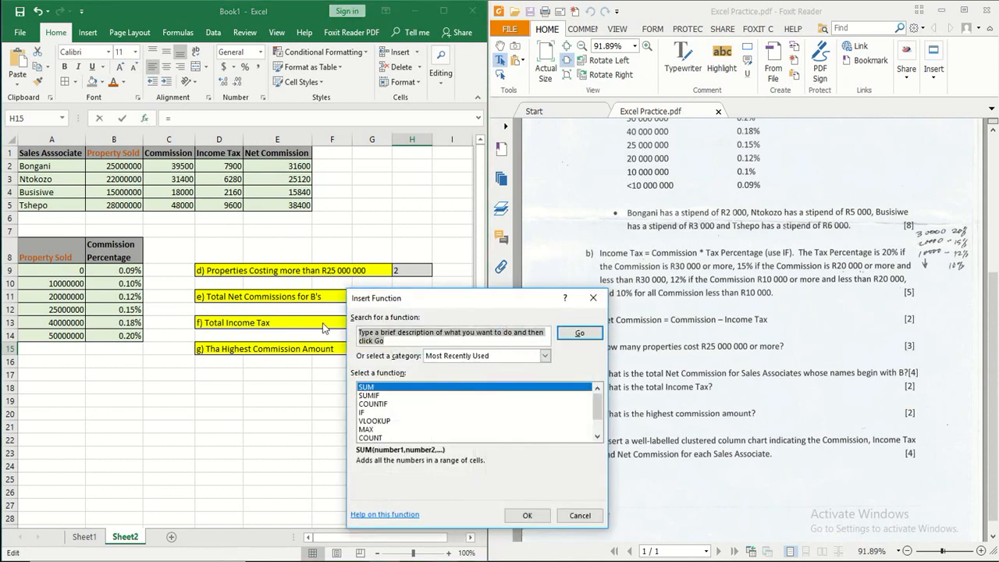
double_click(371, 429)
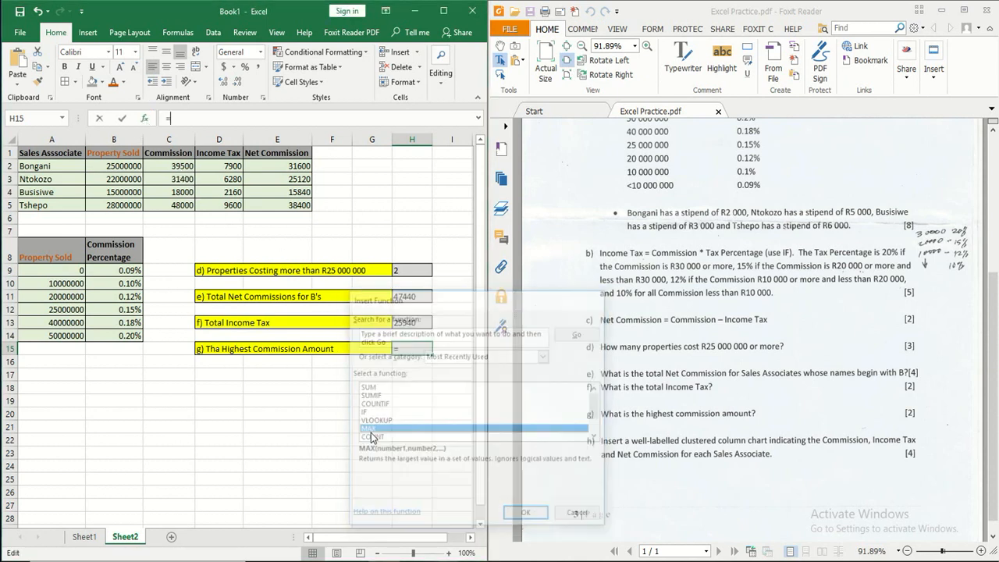
drag(413, 317, 275, 339)
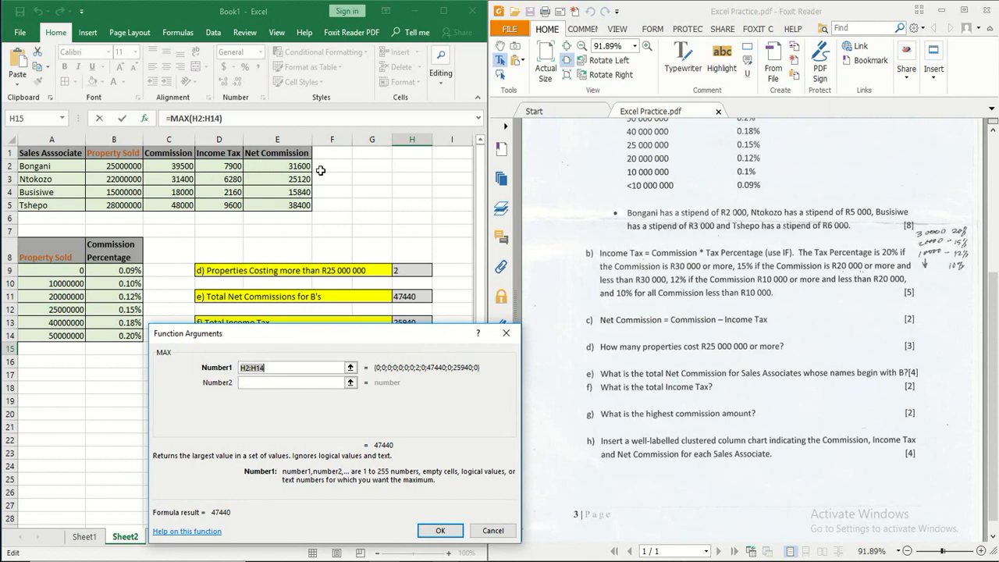
click(172, 164)
drag(172, 165, 169, 204)
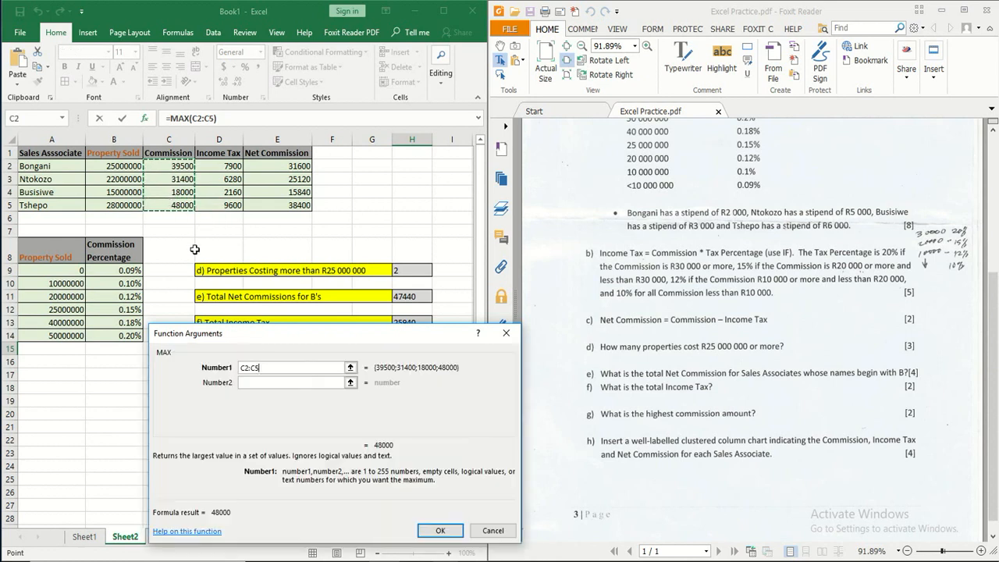
click(440, 531)
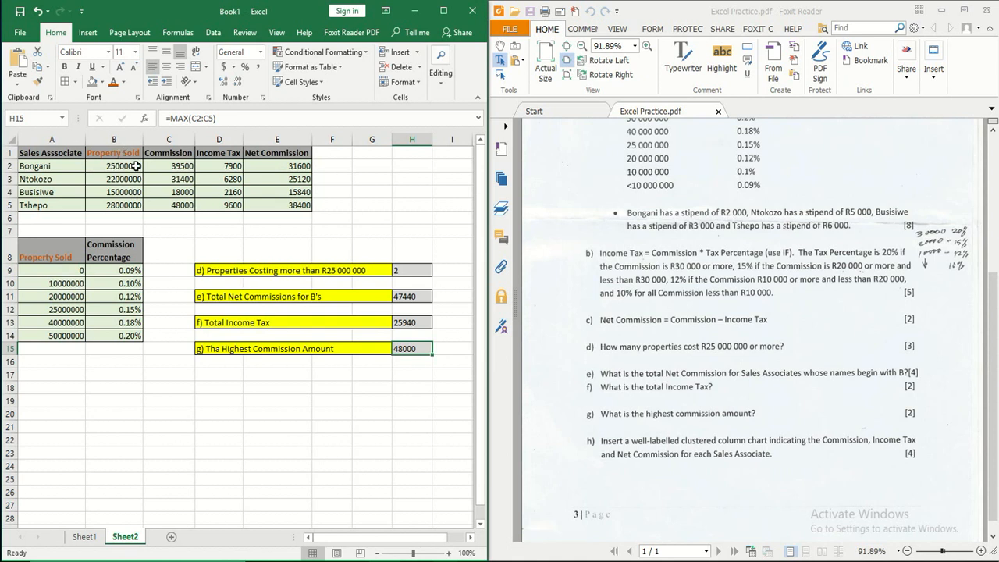
drag(160, 153, 166, 204)
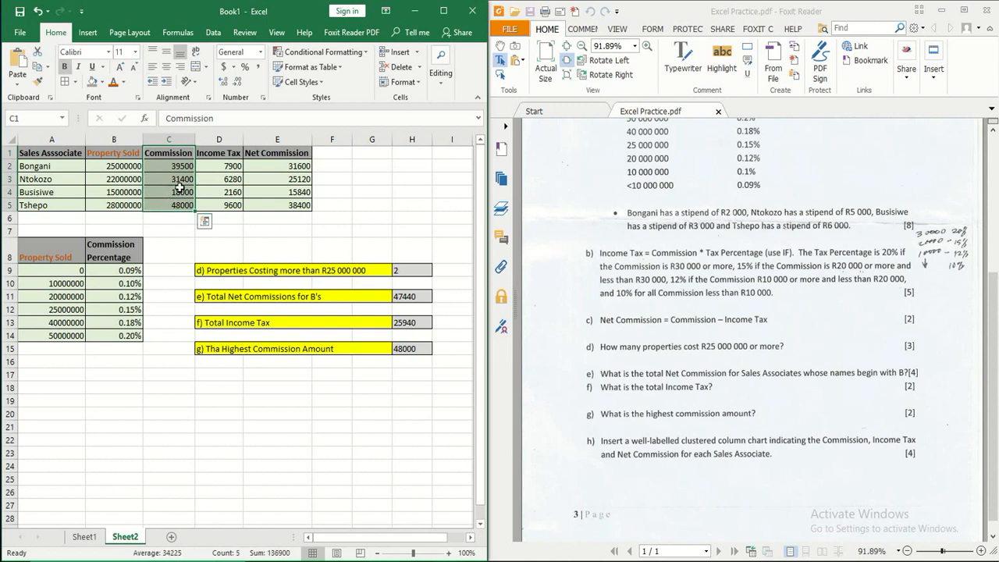
drag(187, 154, 298, 202)
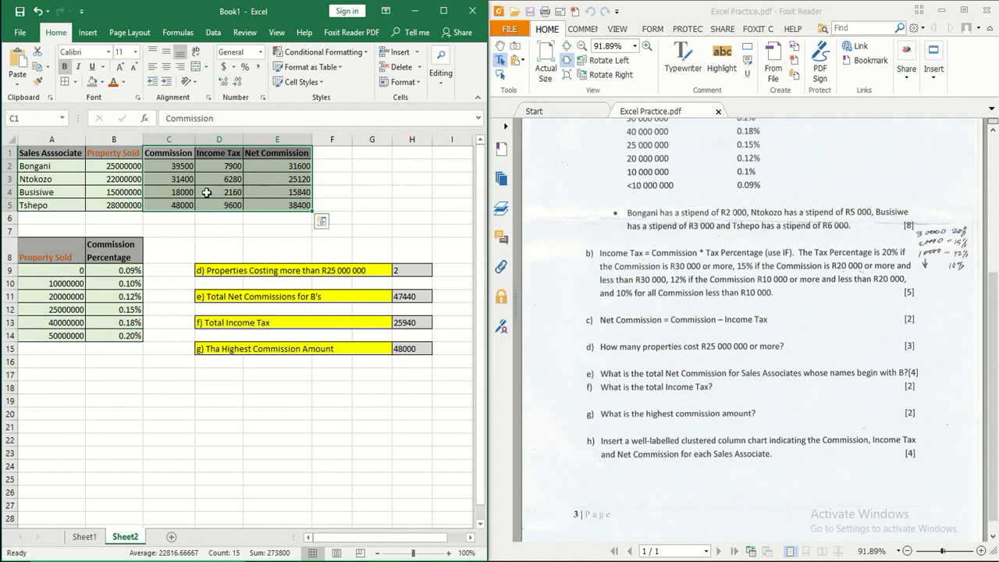
drag(51, 165, 47, 203)
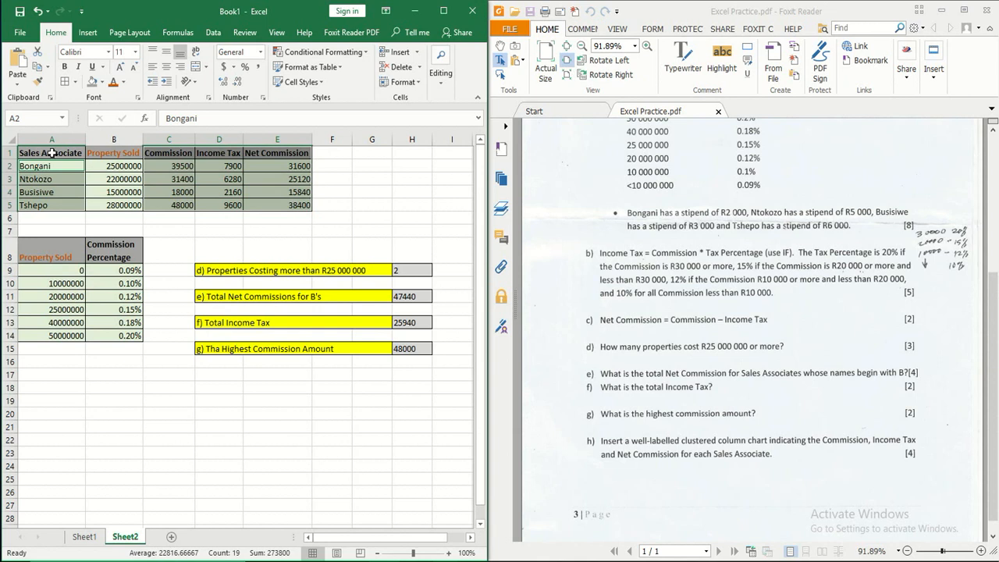
click(89, 33)
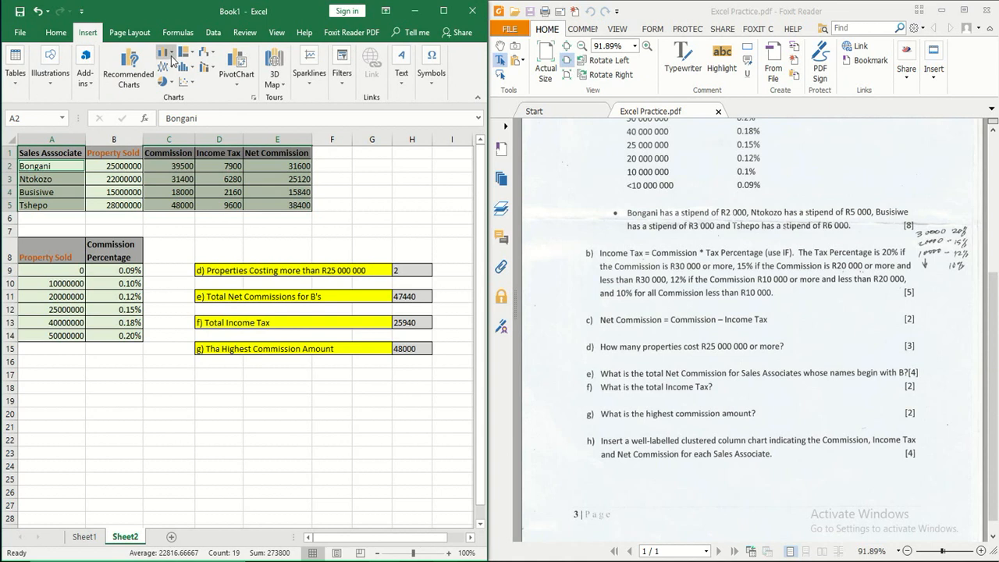
click(170, 55)
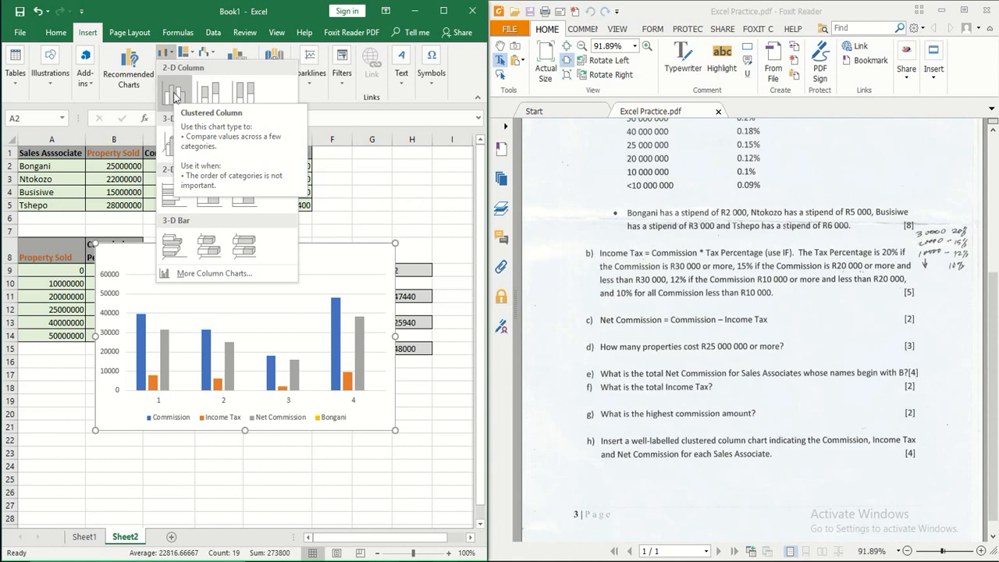
click(176, 96)
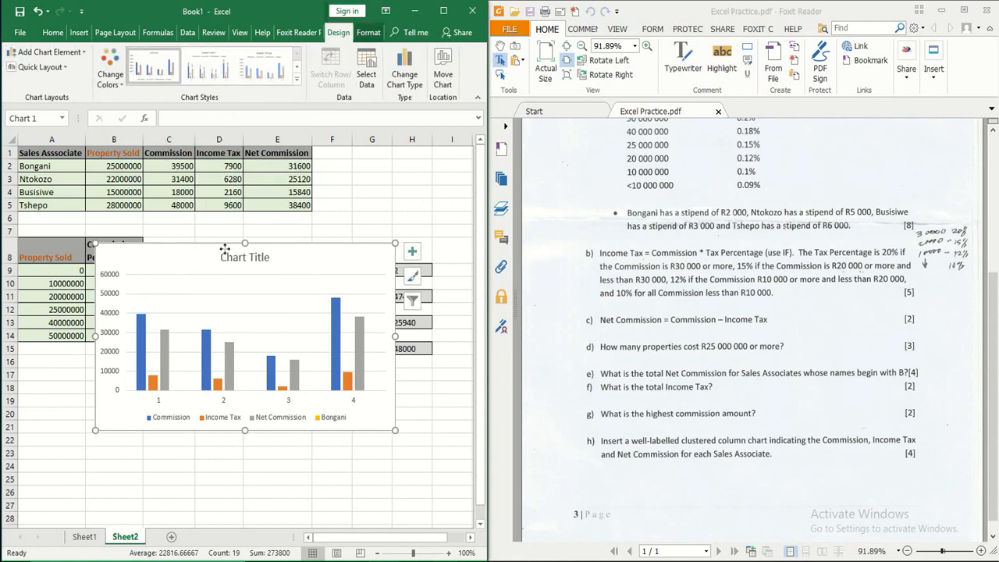
click(251, 257)
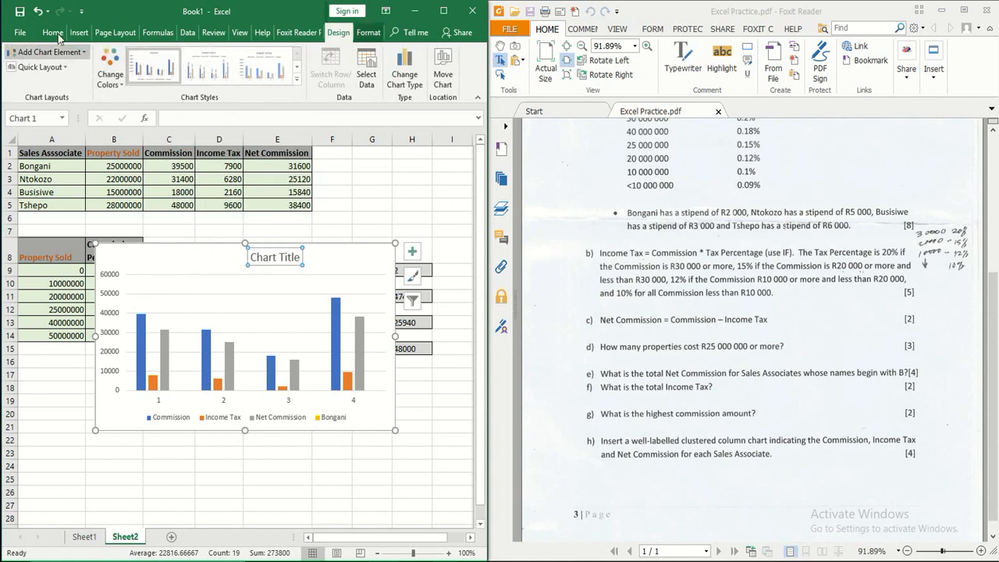
click(37, 11)
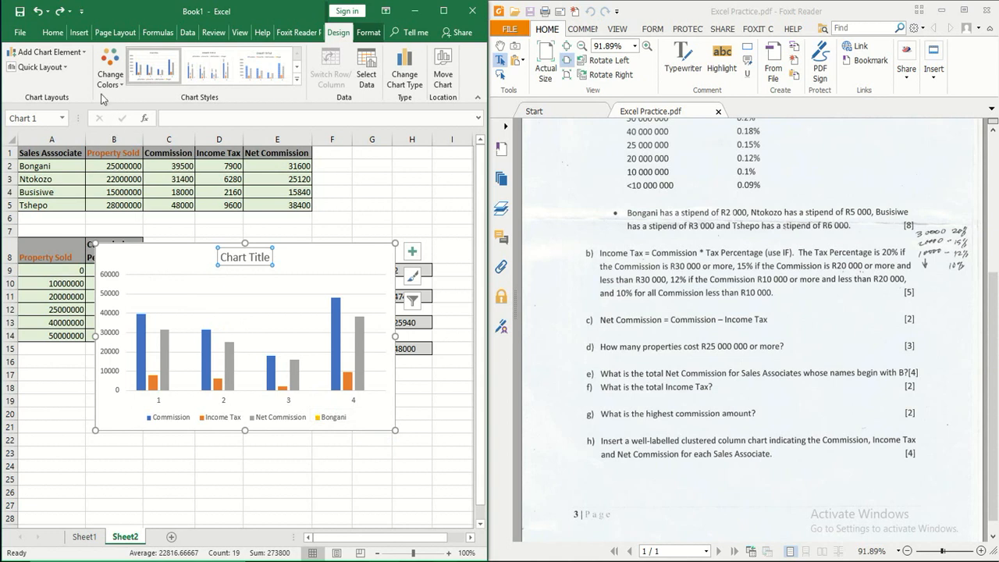
click(65, 69)
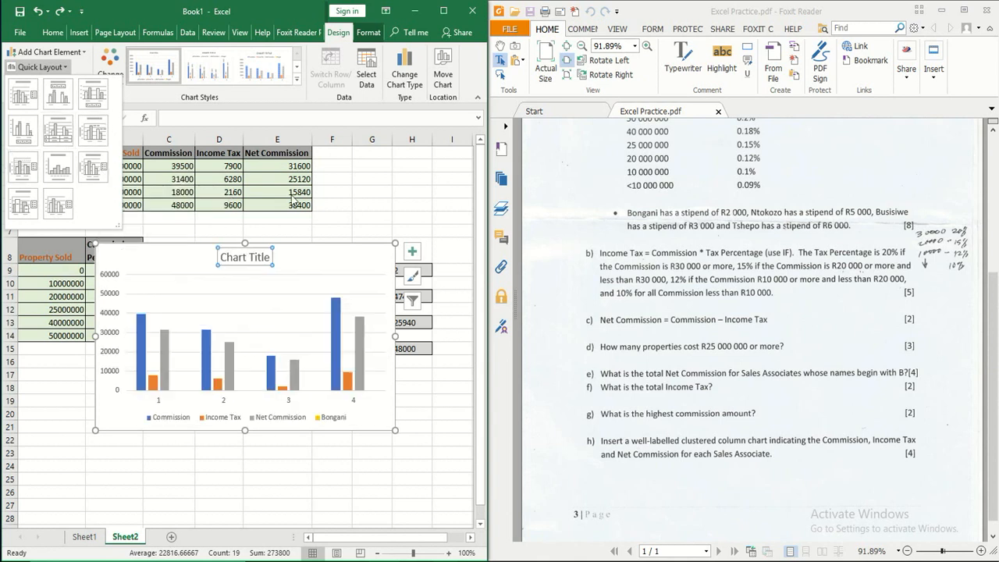
click(268, 5)
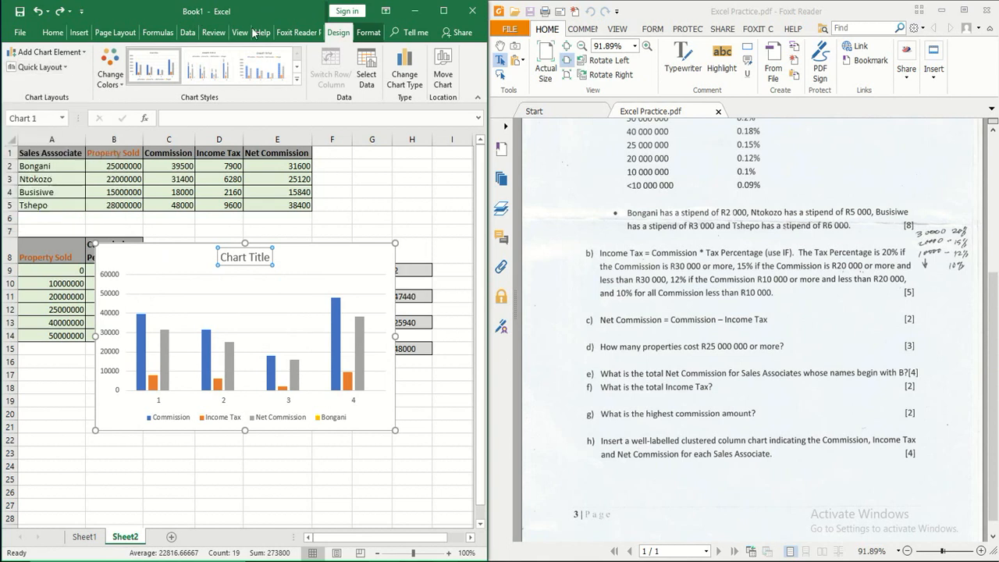
click(37, 11)
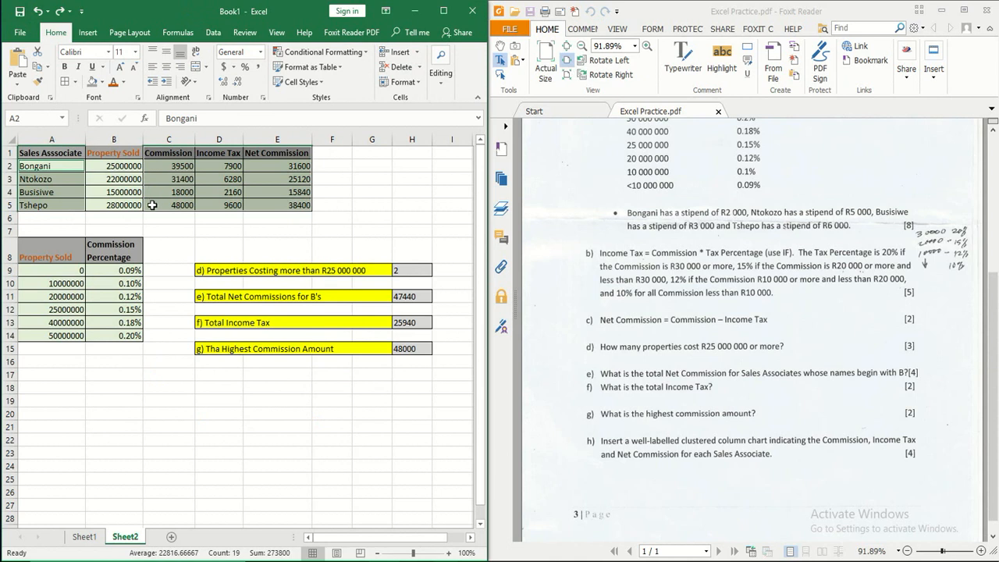
Insert a 2-D clustered column chart from the ranges C1:E5 and A2:A5
click(205, 202)
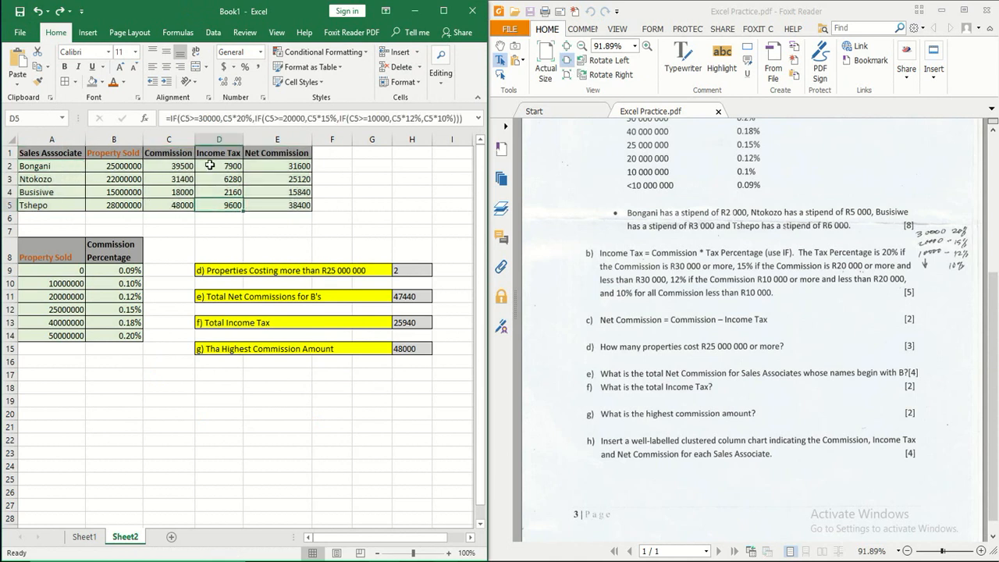
drag(160, 152, 290, 205)
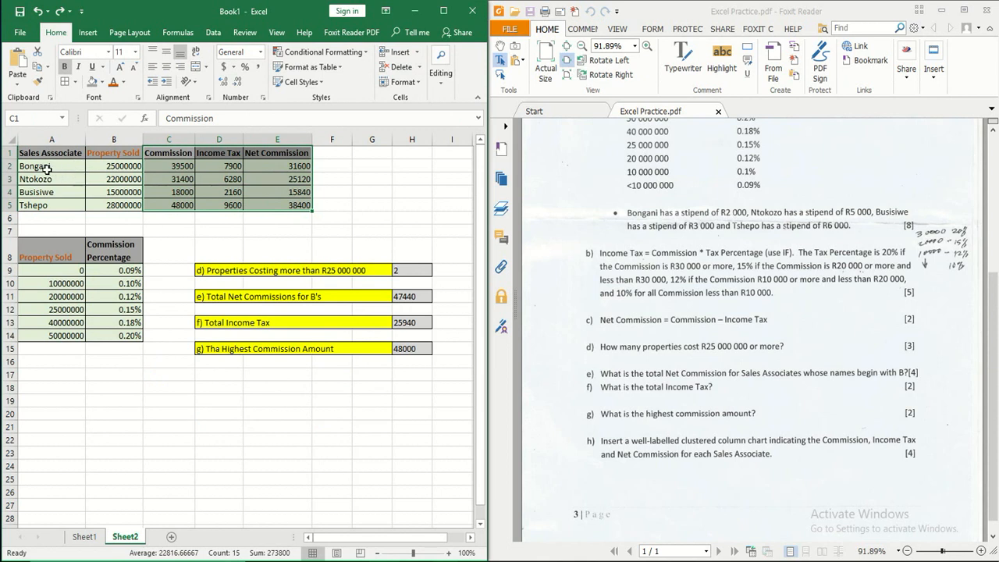
drag(25, 164, 65, 205)
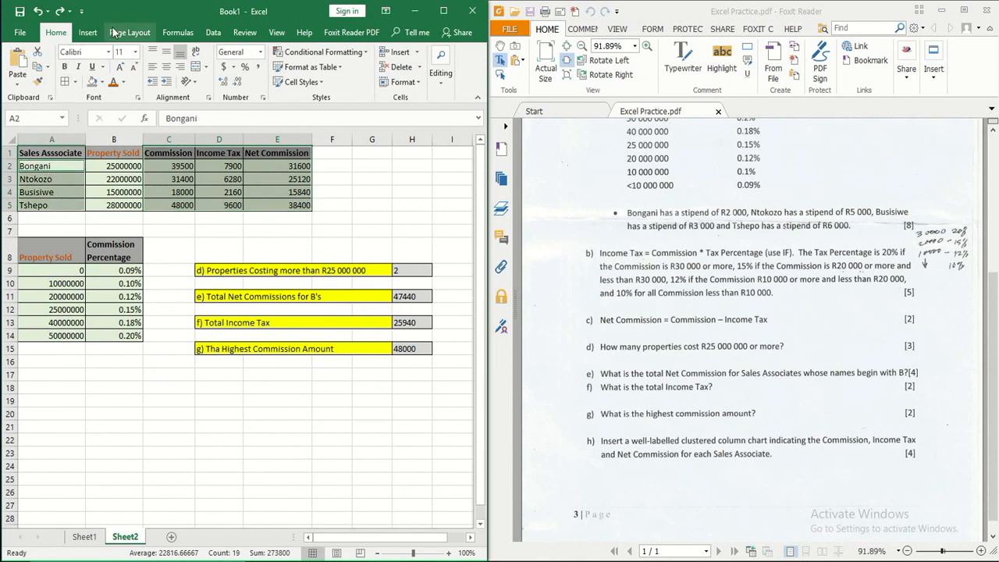
click(89, 32)
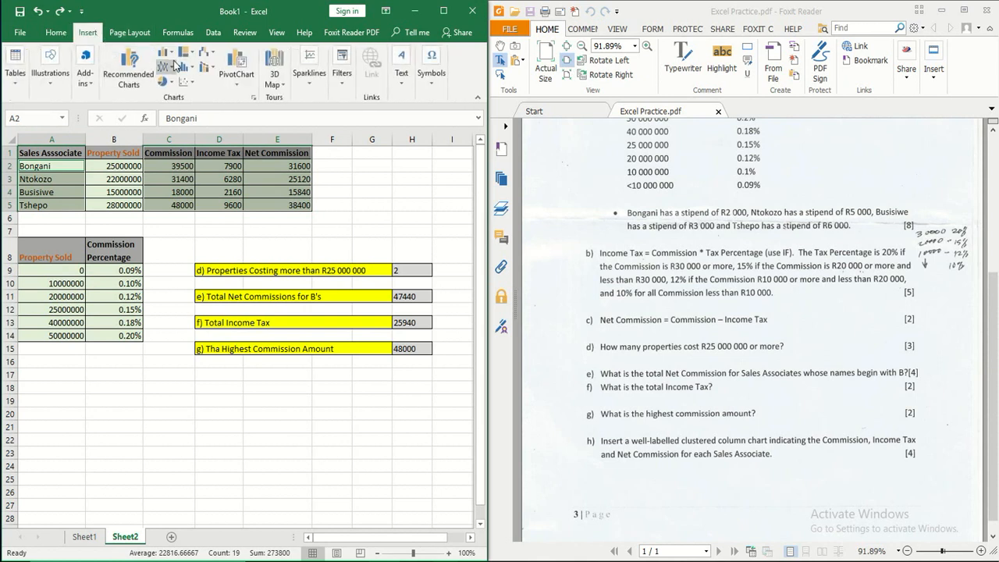
click(166, 54)
click(173, 97)
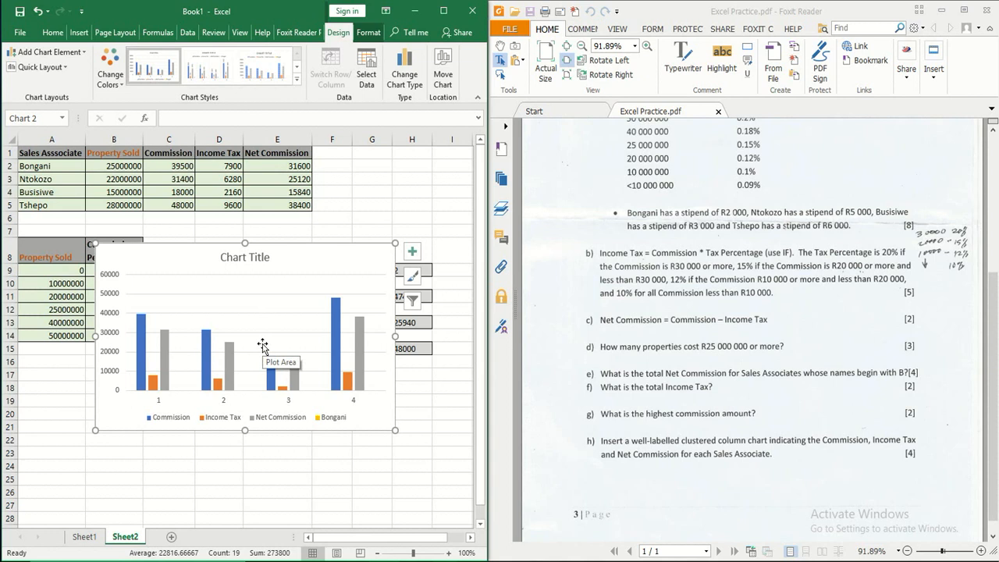
Apply quick layout Layout 9 to the clustered column chart
click(66, 71)
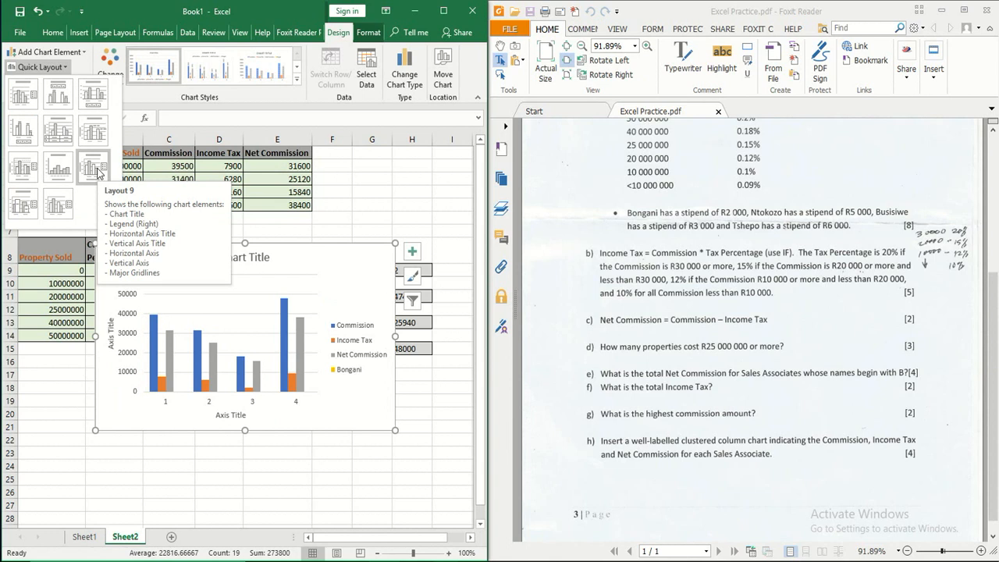
click(98, 173)
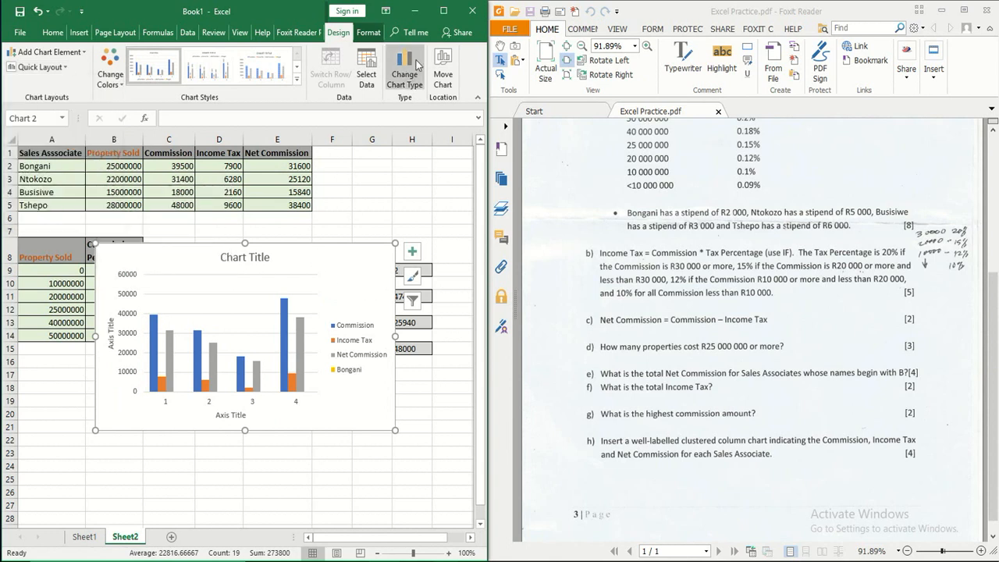
Maximize the workbook window and undo both the chart layout and the chart insertion
click(444, 13)
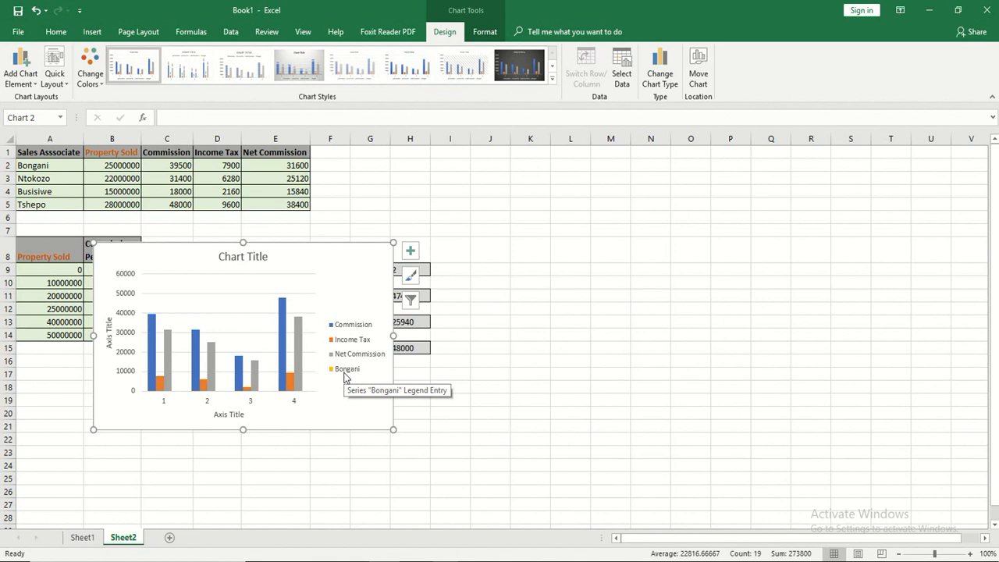
click(36, 11)
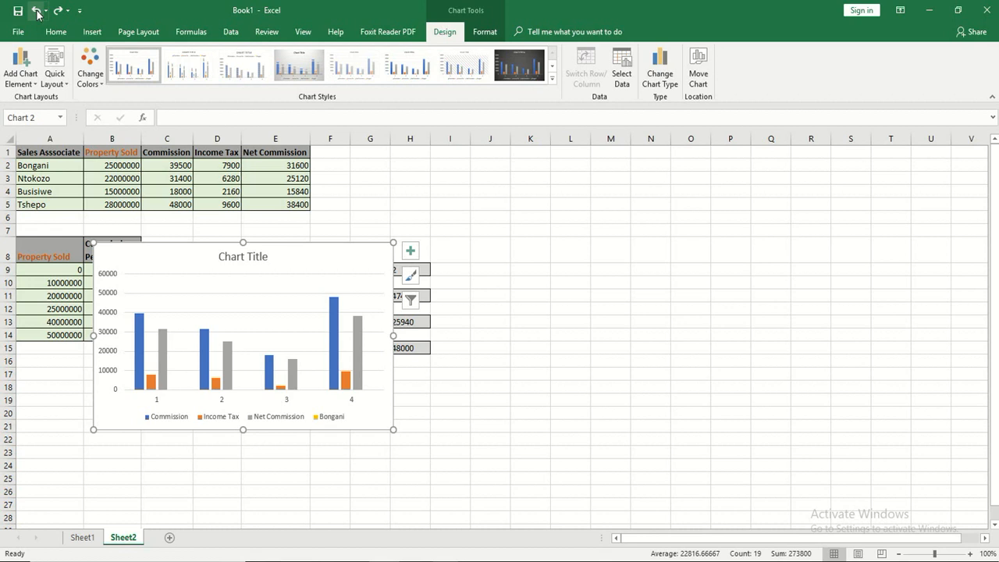
click(36, 11)
click(148, 179)
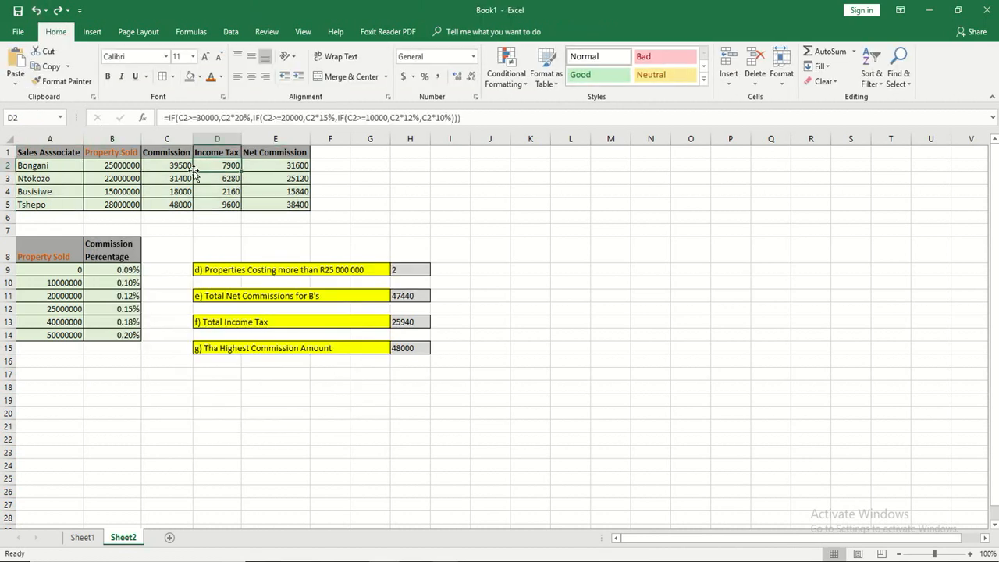
Insert a 2-D clustered column chart from the ranges C1:E5 and A1:A5 and apply quick layout Layout 9
drag(160, 152, 293, 205)
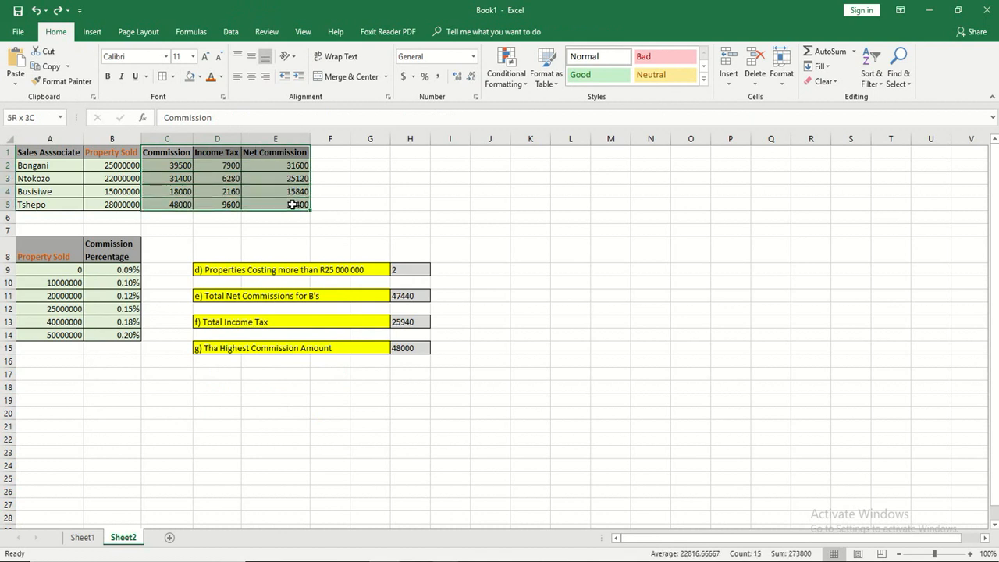
drag(27, 154, 68, 201)
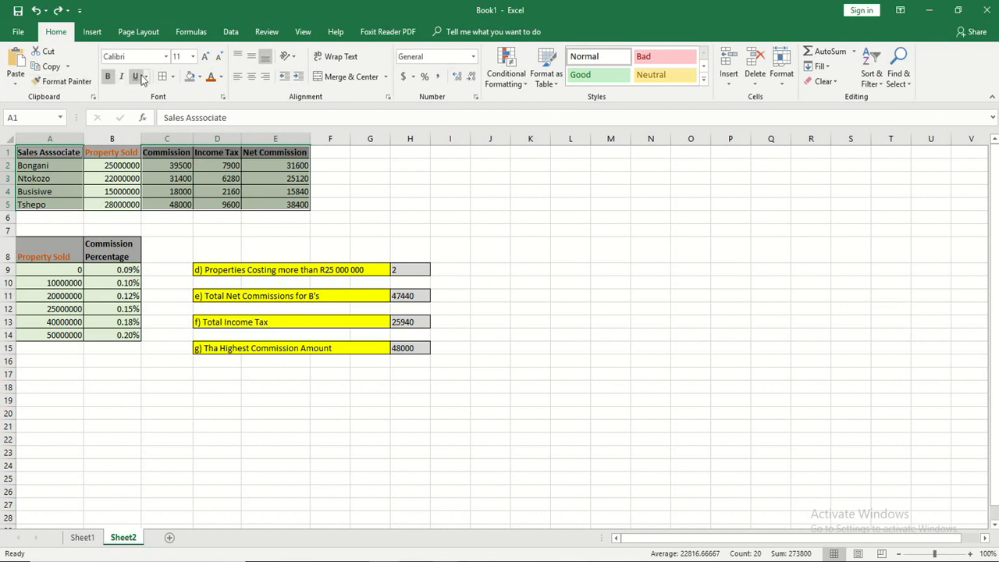
click(88, 34)
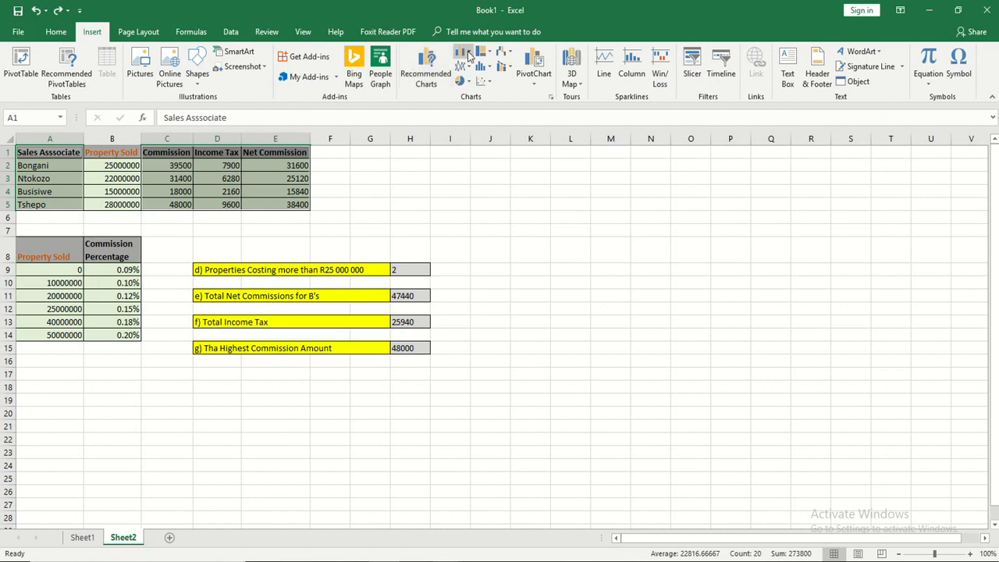
click(466, 53)
click(475, 93)
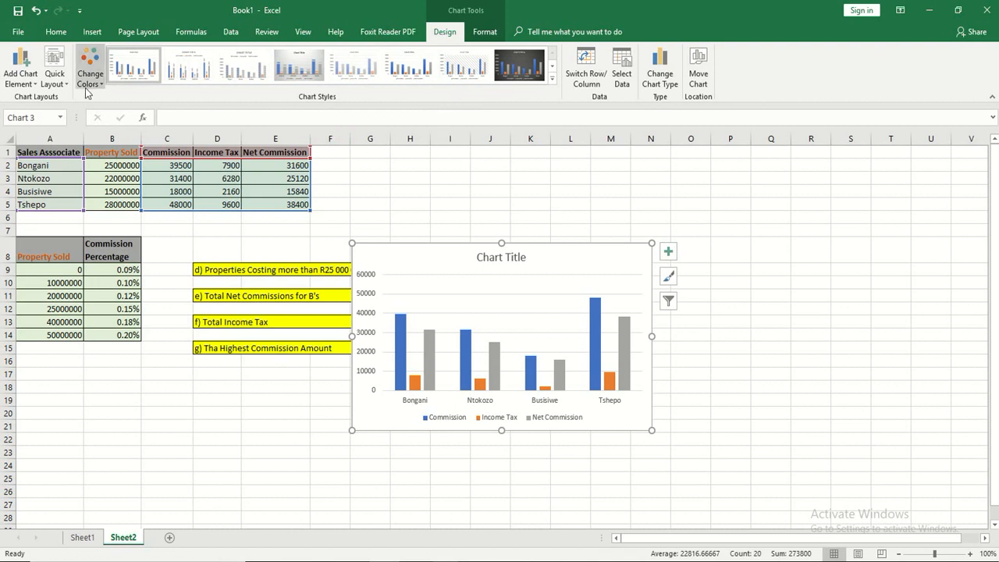
click(61, 81)
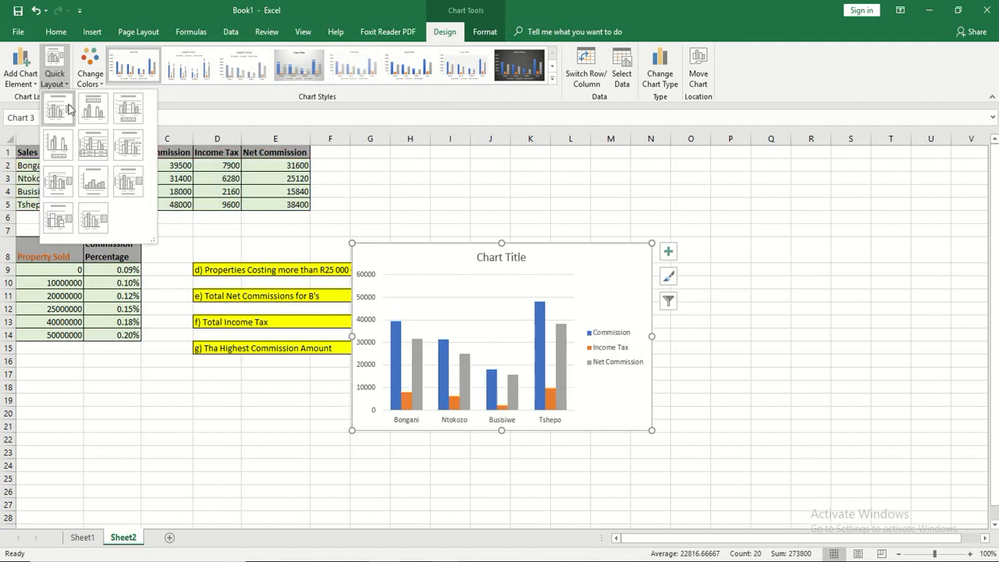
click(128, 181)
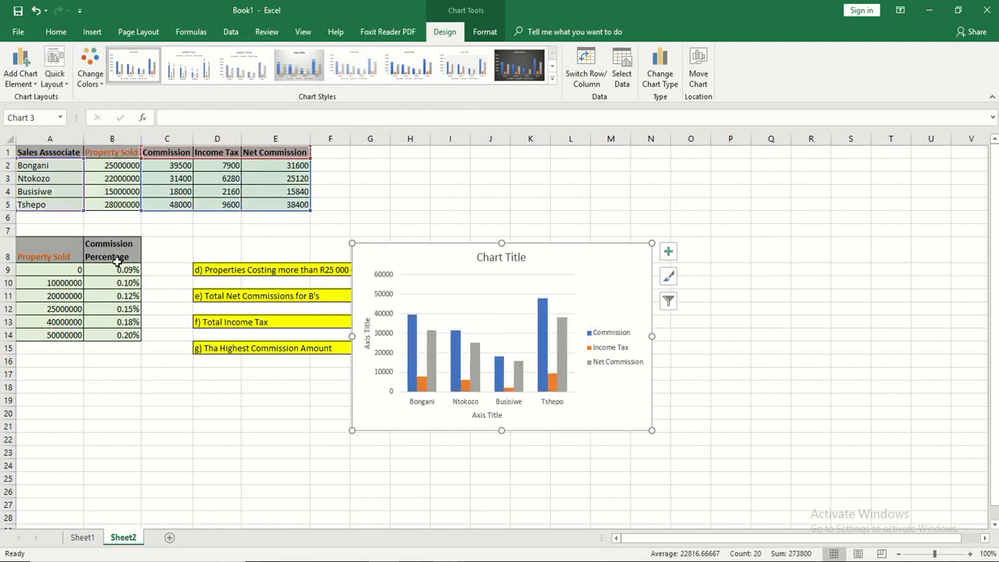
Replace the placeholder chart title with "Sales Properties"
click(500, 258)
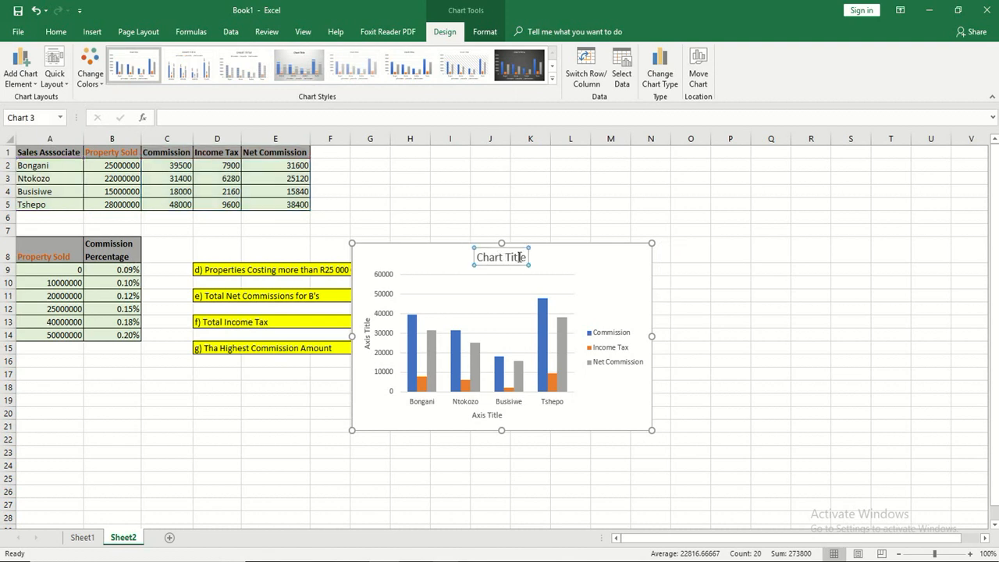
double_click(524, 256)
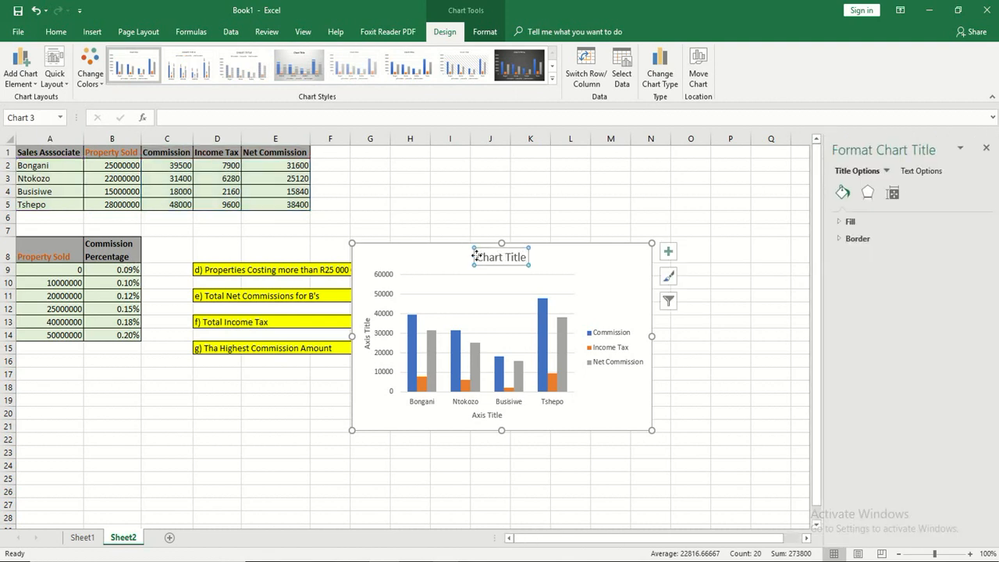
drag(478, 257, 521, 260)
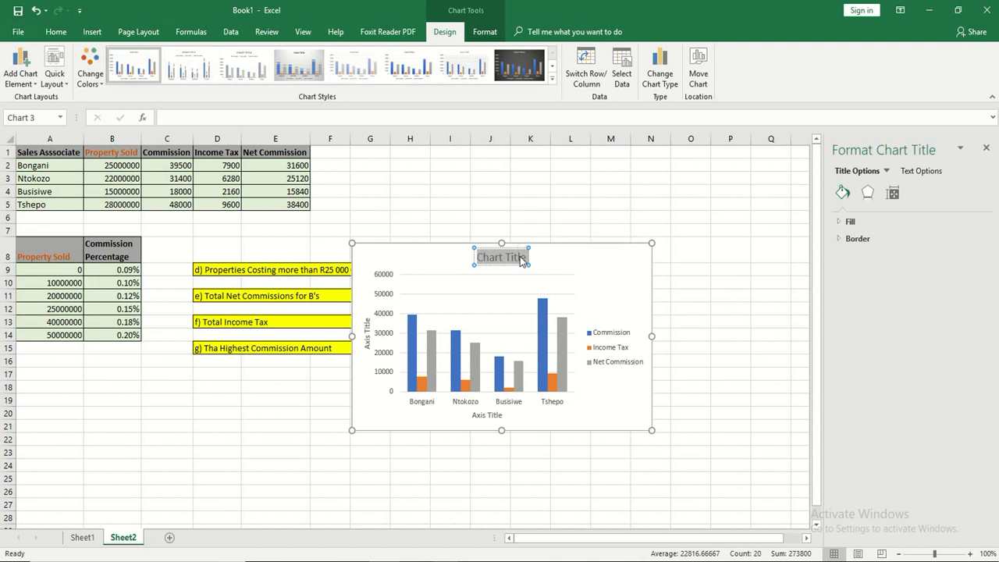
text(Sales)
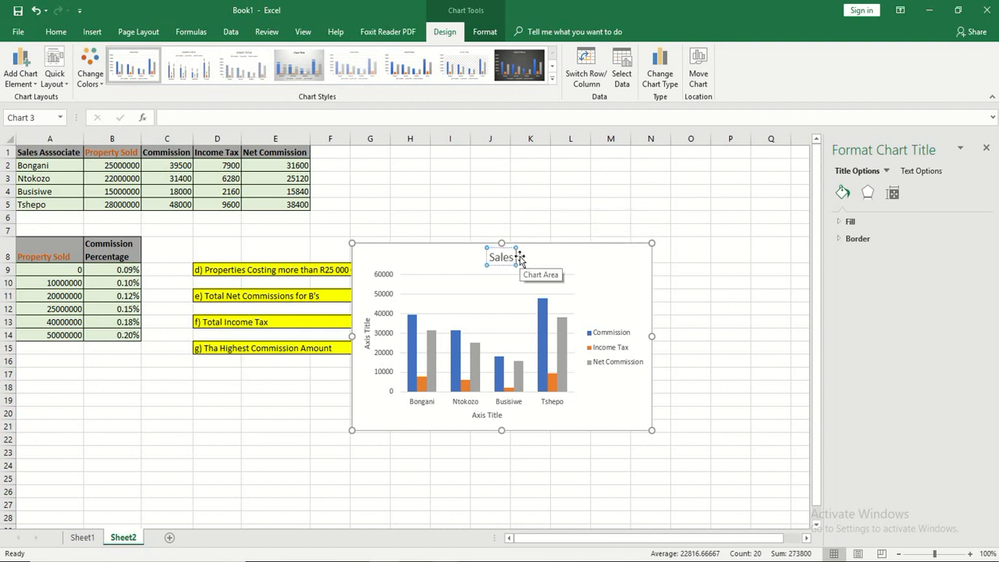
text( Pro)
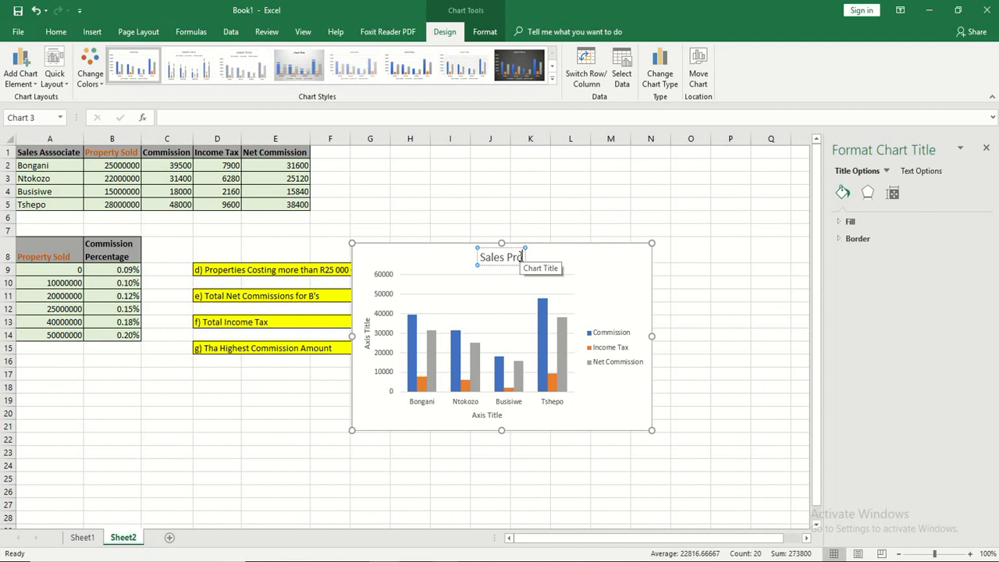
text(perties)
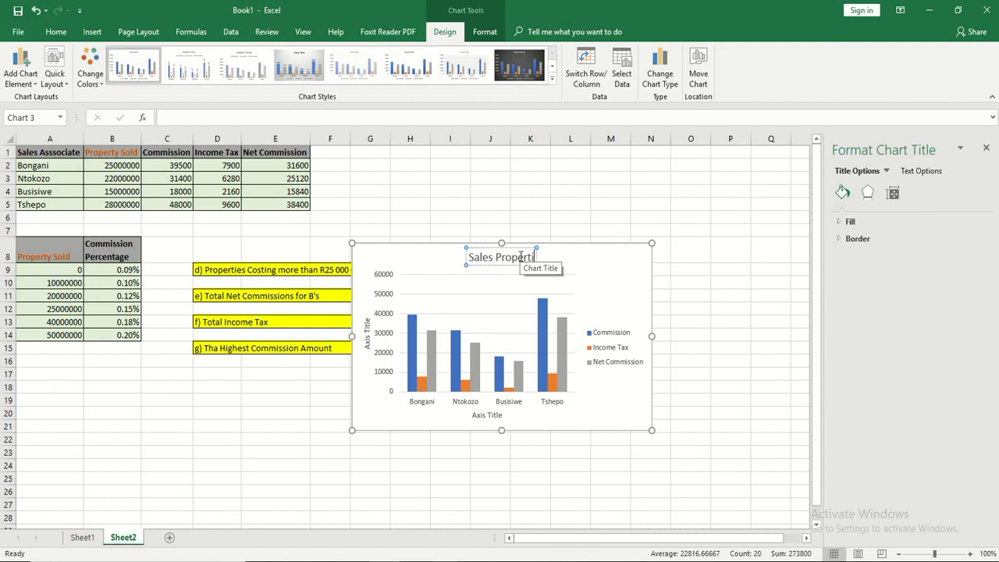
Set the chart's vertical axis title to "Amount [R]"
click(367, 326)
drag(368, 316, 365, 347)
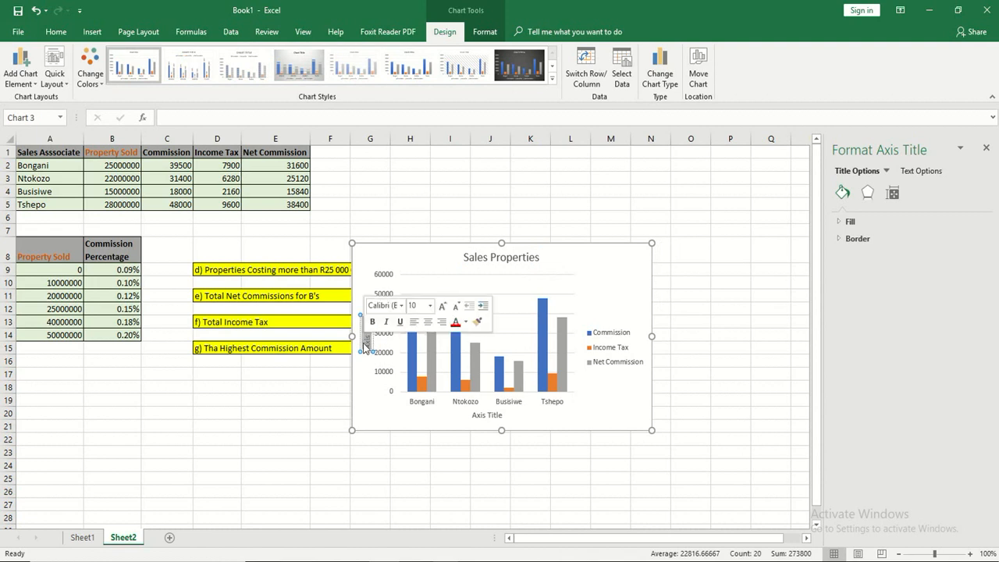
text(Amou)
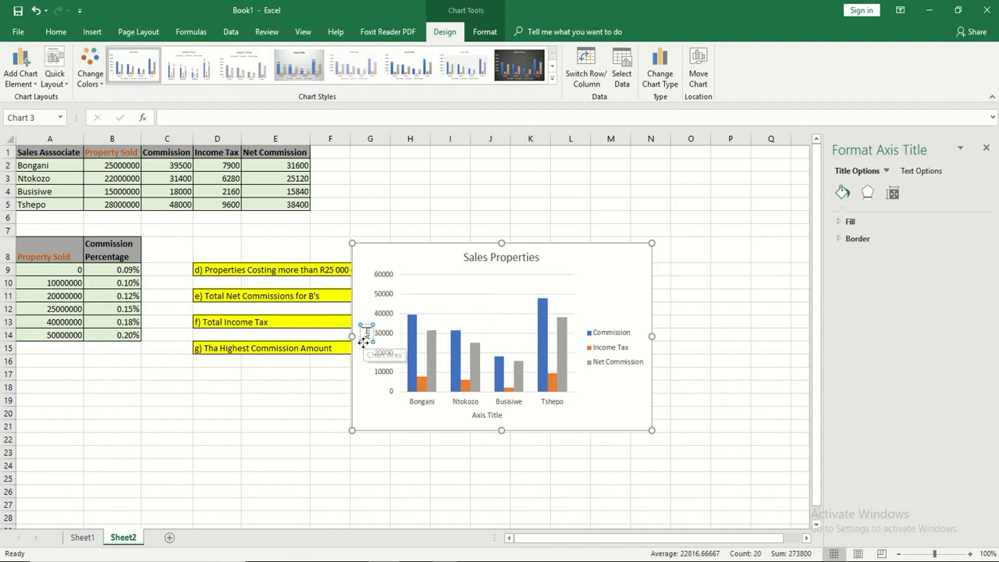
text(nt)
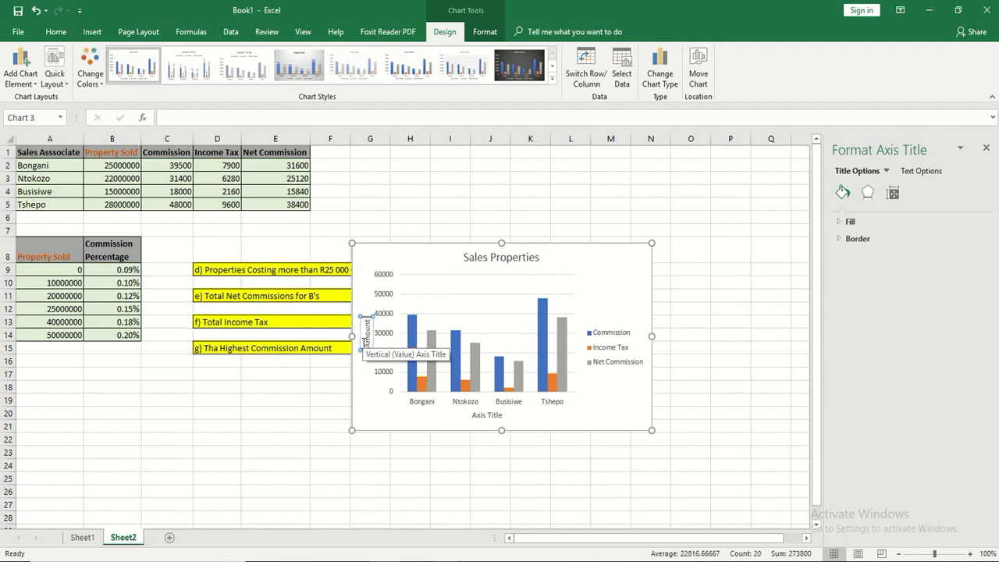
text( [R])
Set the chart's horizontal axis title to "Sales Associates"
click(480, 415)
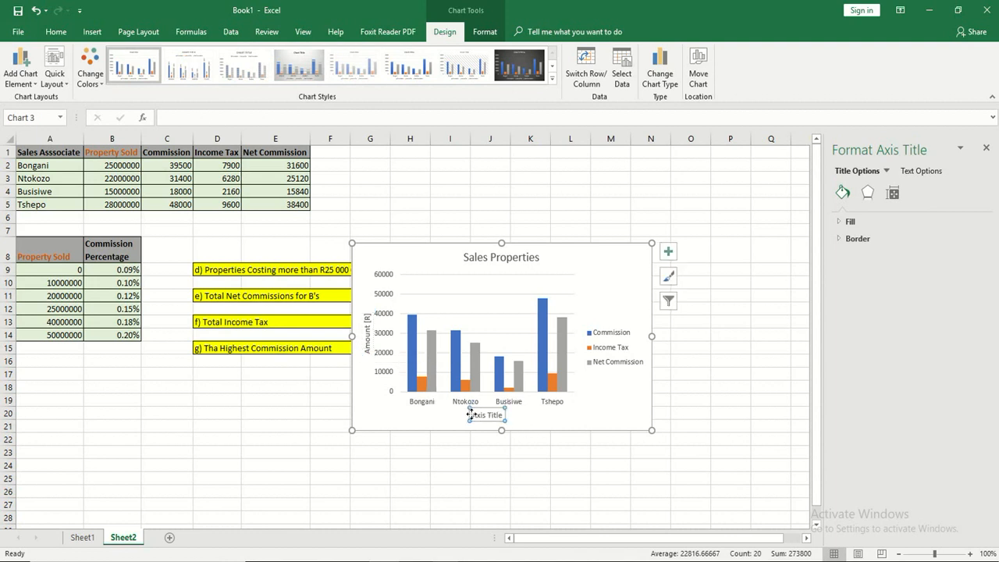
drag(472, 415, 501, 419)
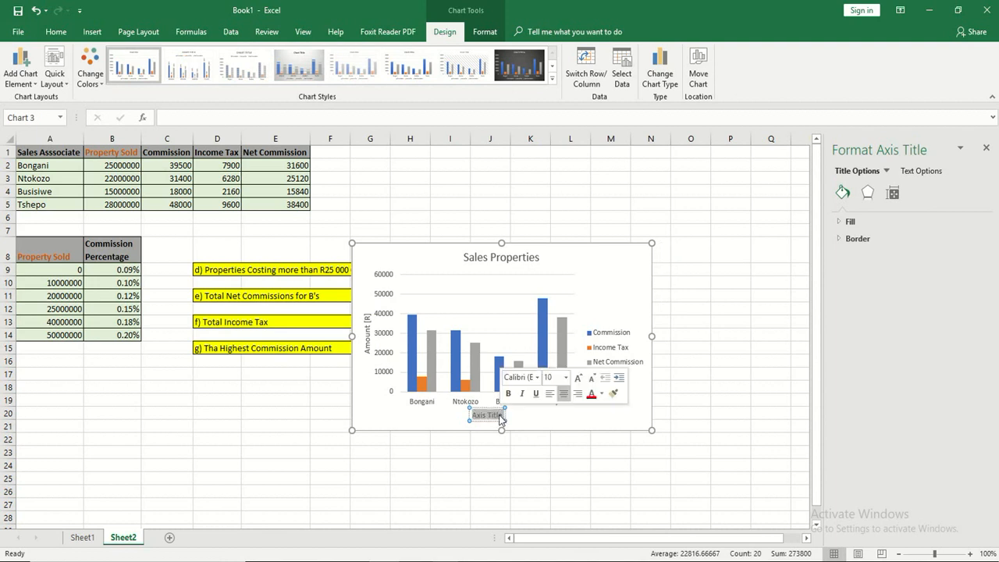
text(Sales)
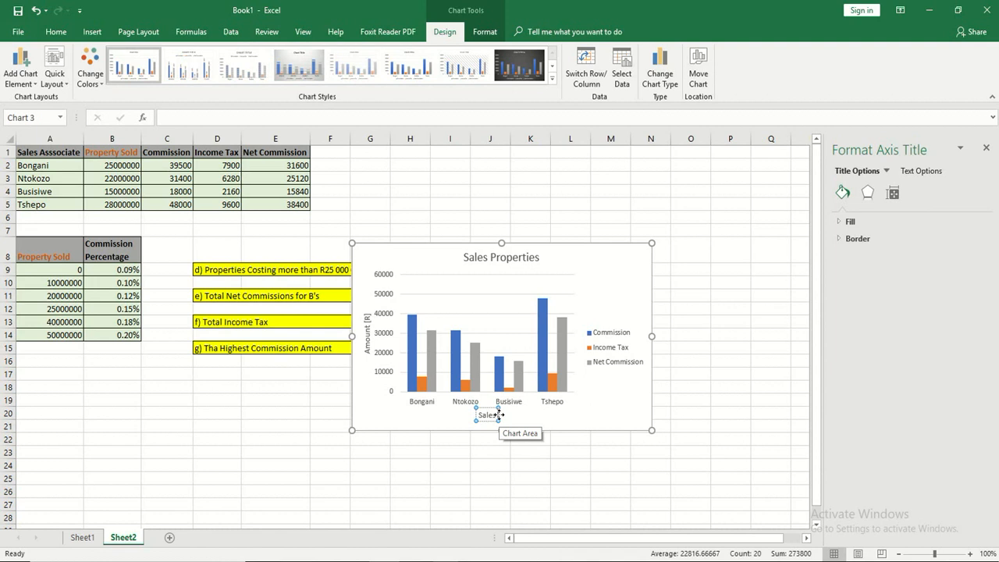
text( Assoc)
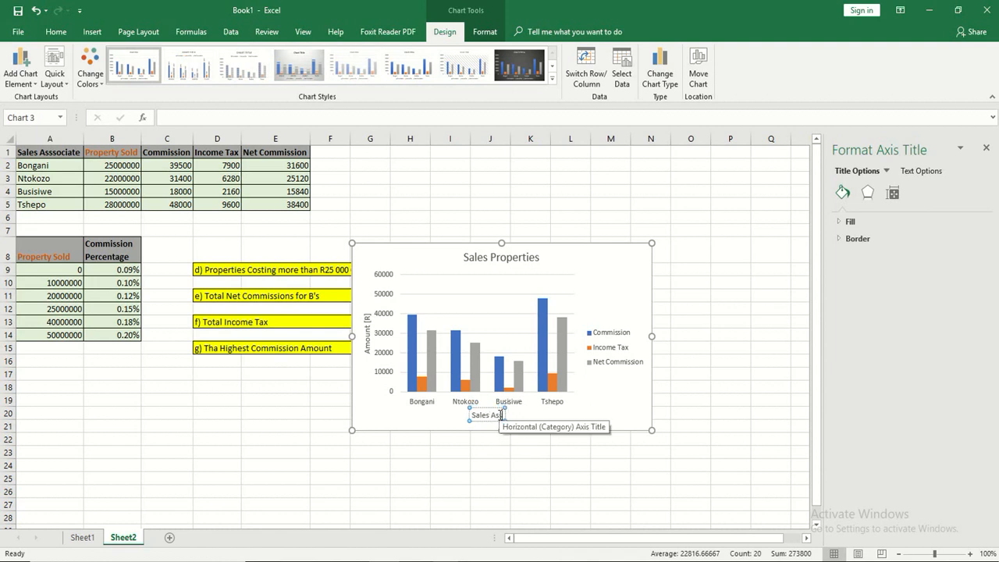
text(iates)
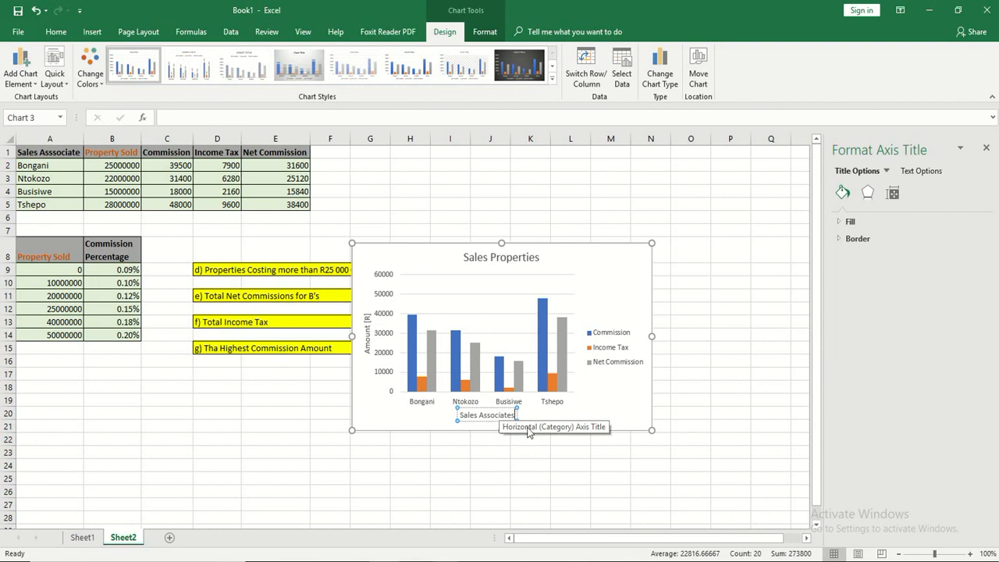
click(688, 400)
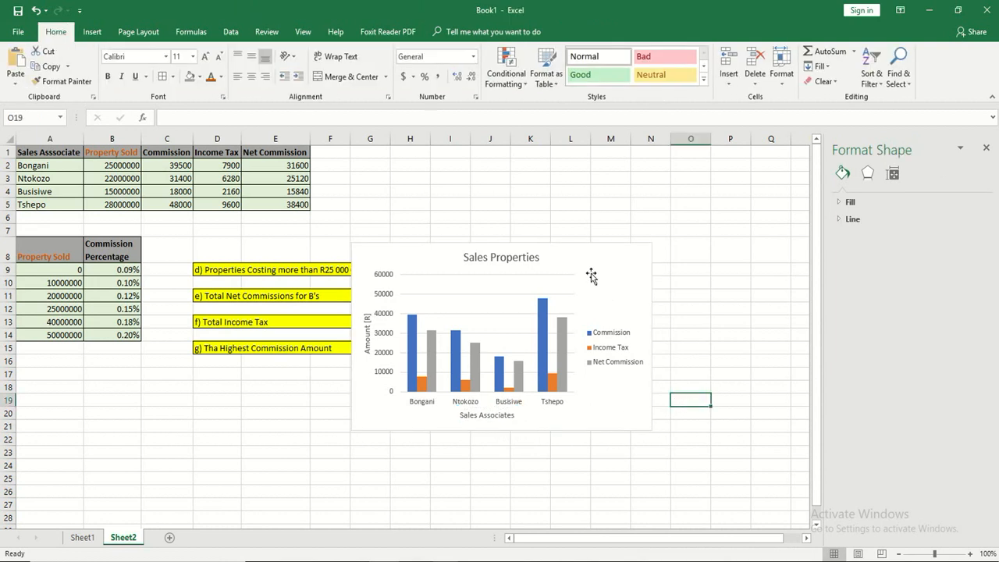
Move the chart off the summary answers to the empty cells beside them, around columns I to P
drag(528, 248, 642, 187)
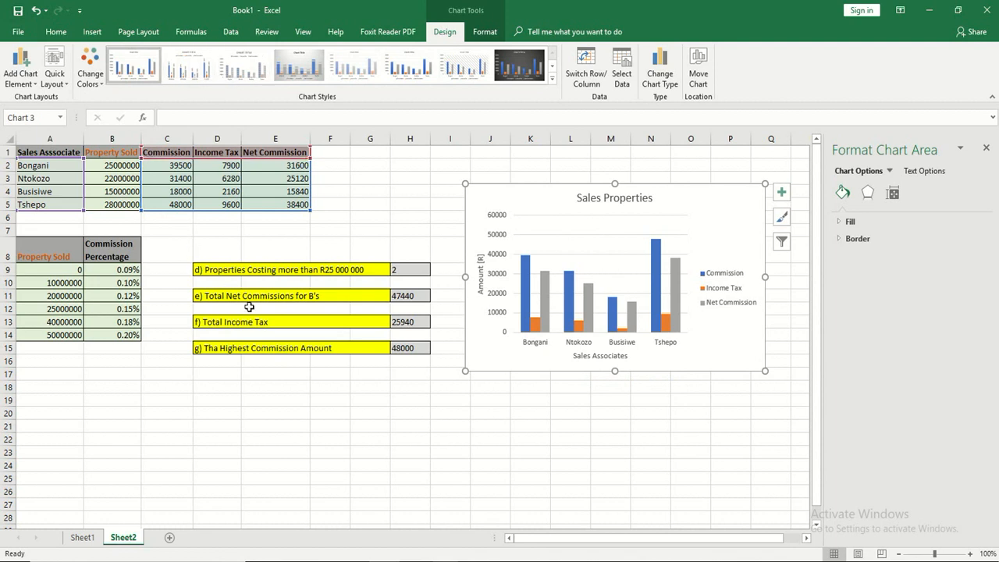
click(289, 408)
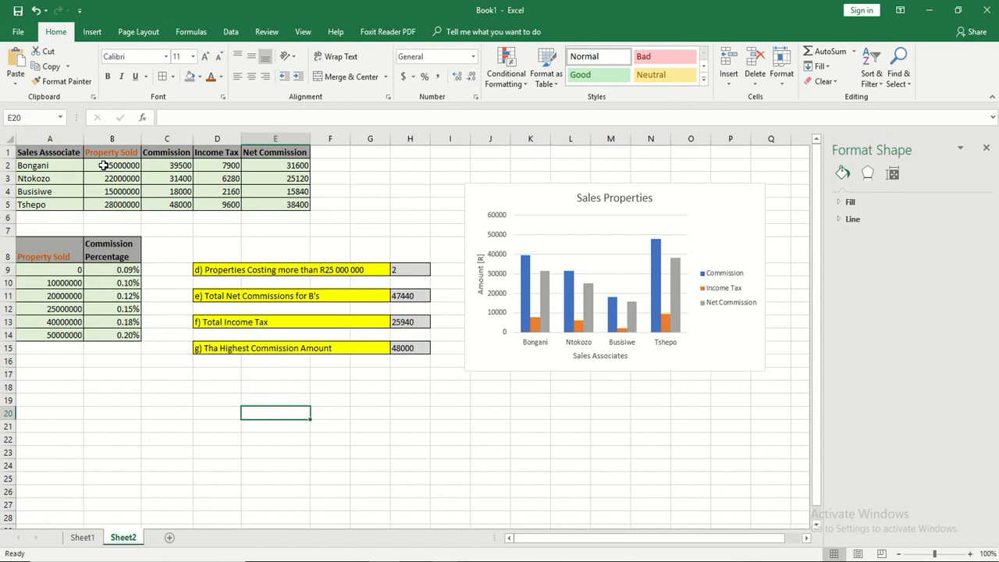
Format the property, commission, tax and net commission values in B2:E5 as Currency with the R English (South Africa) symbol
drag(103, 165, 276, 203)
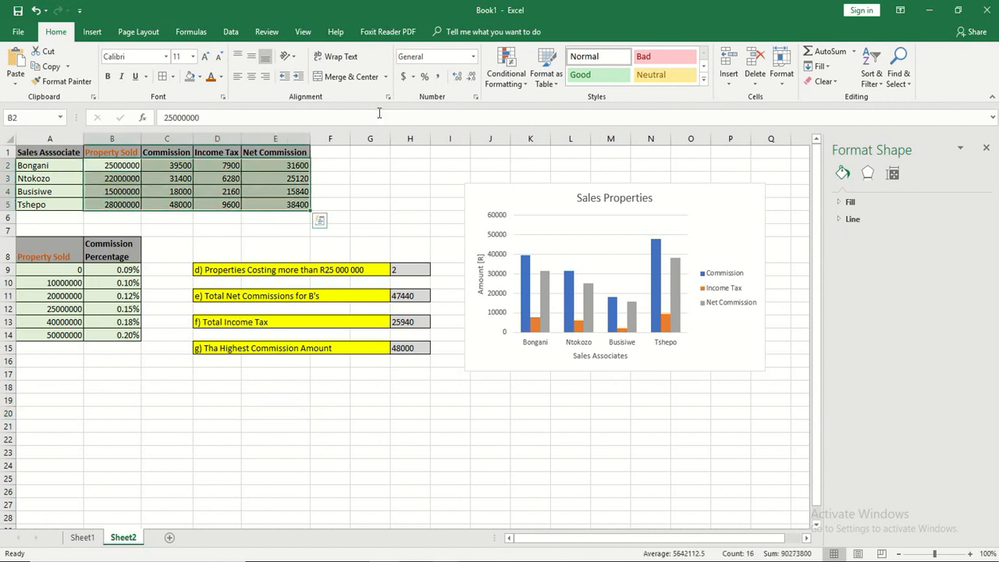
click(473, 60)
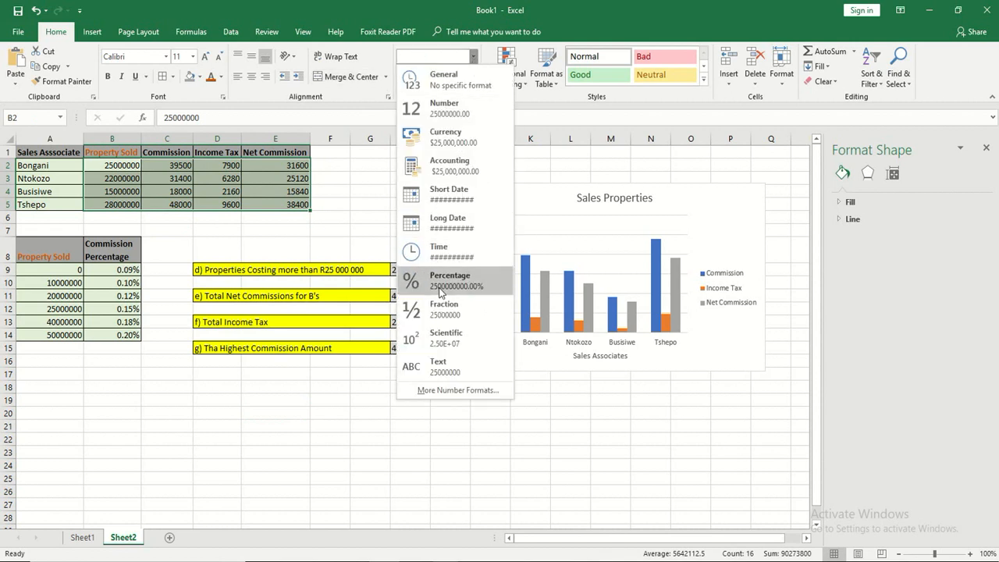
click(471, 390)
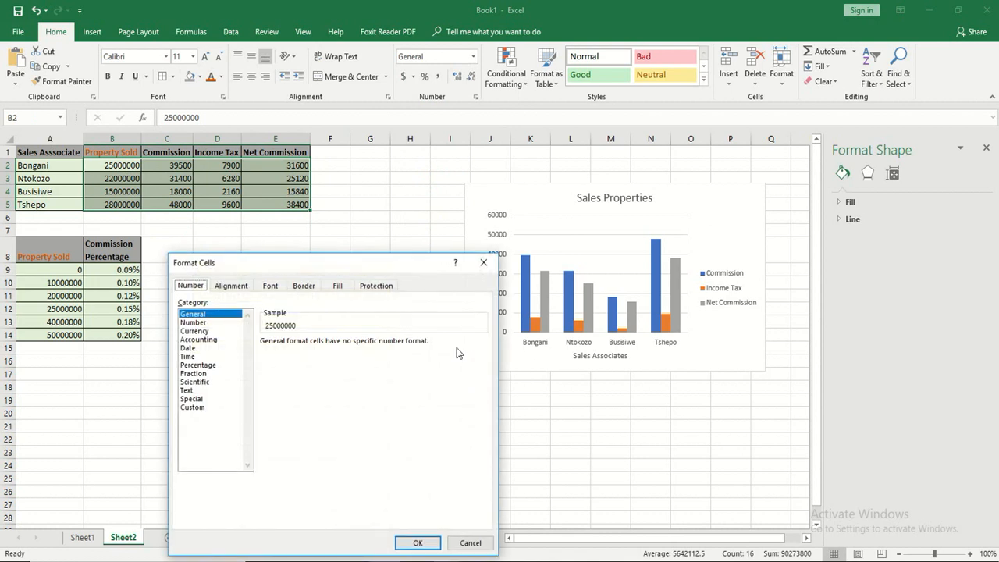
click(203, 332)
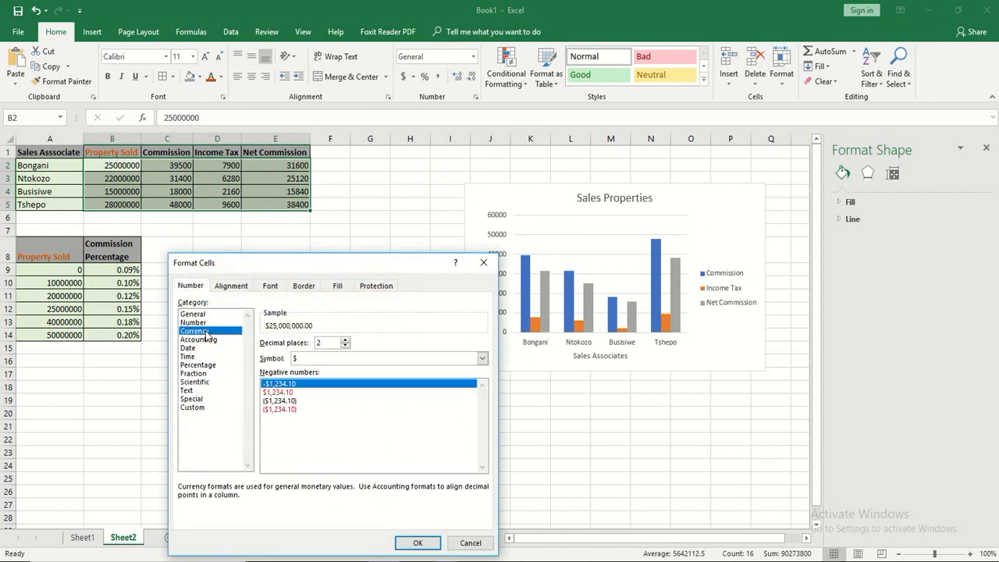
click(483, 360)
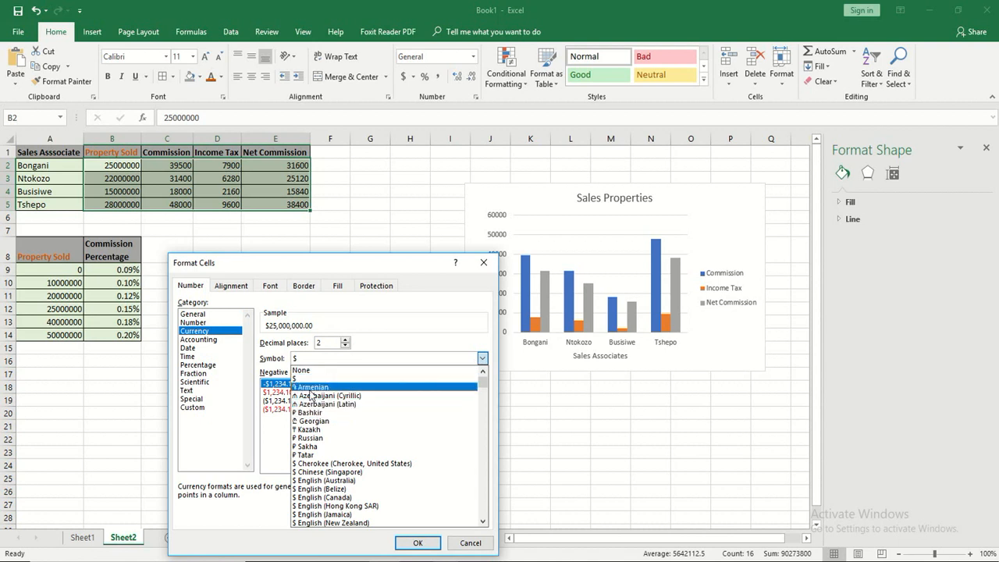
scroll(355, 449, down, 9)
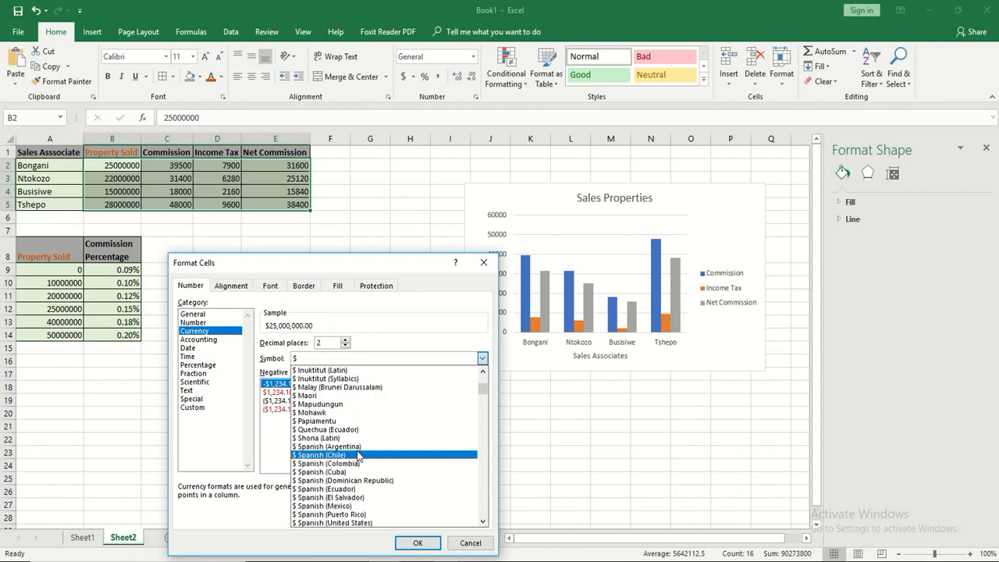
drag(484, 390, 471, 445)
scroll(336, 412, up, 2)
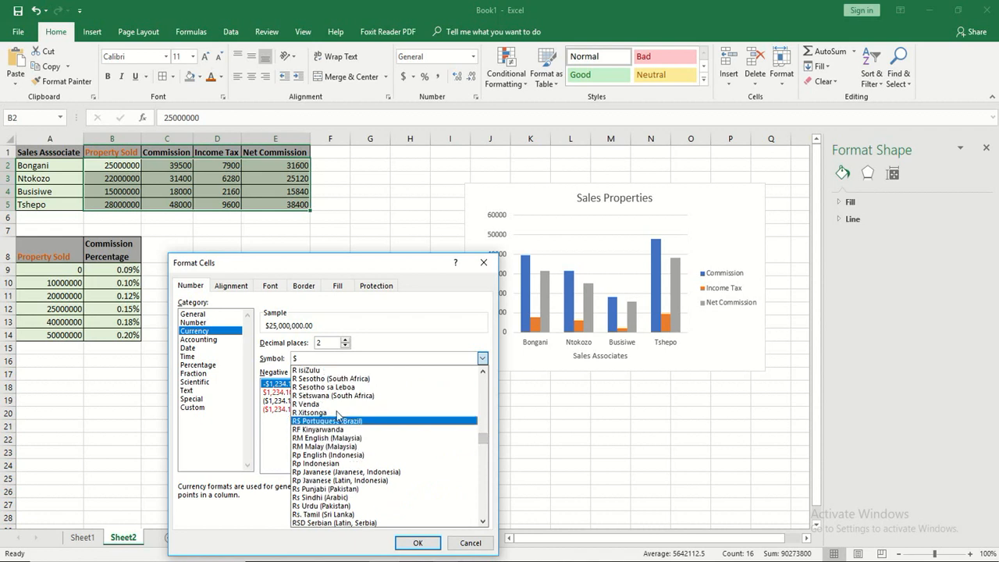
scroll(338, 416, up, 1)
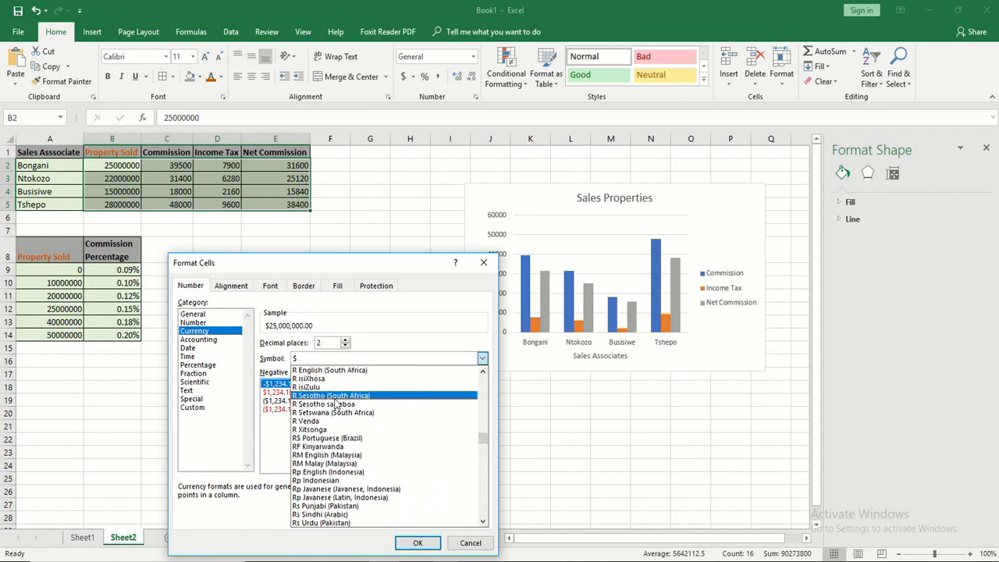
click(338, 370)
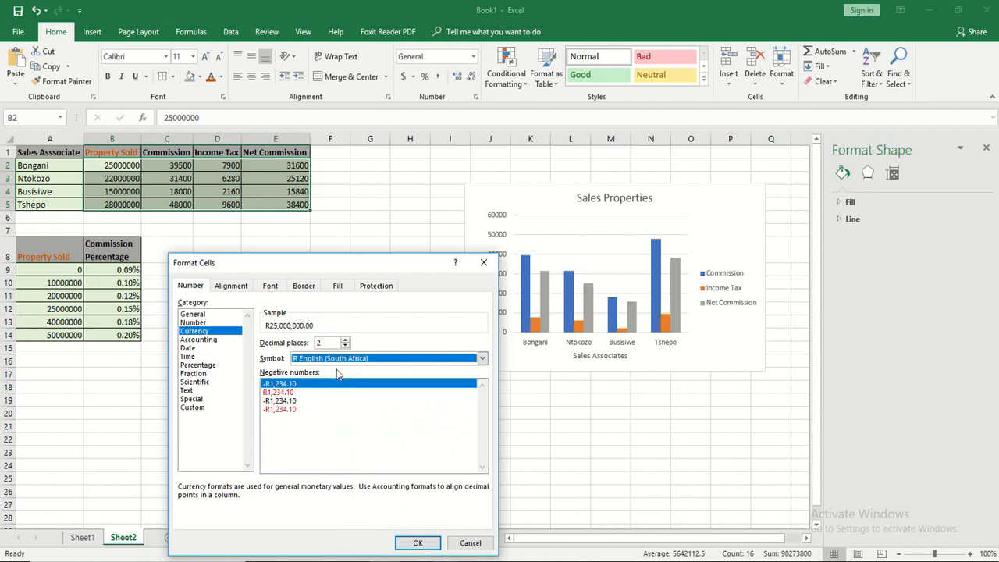
click(417, 542)
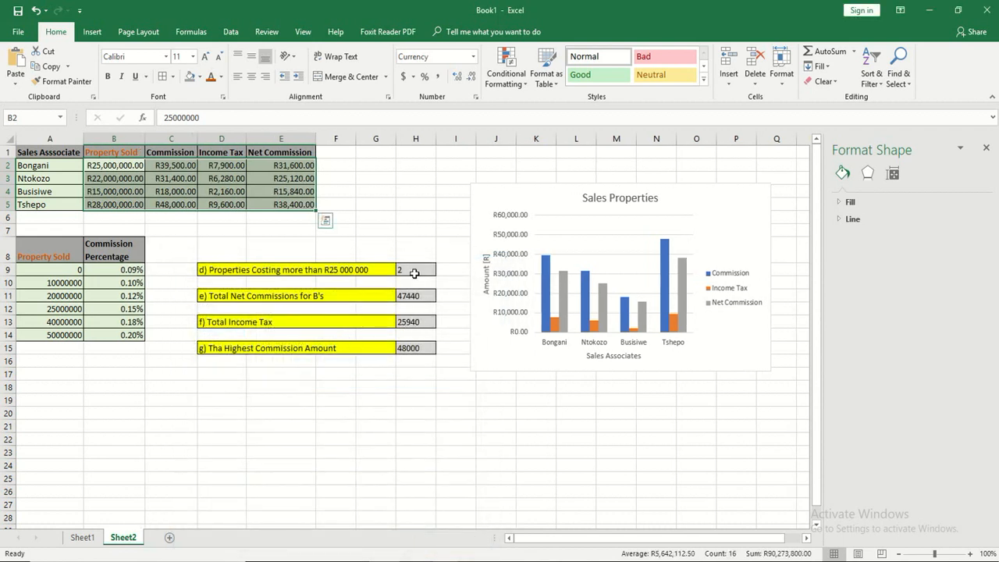
Copy the rand format from an Income Tax cell to answers e, f and g in H11, H13 and H15, and widen column H
click(220, 191)
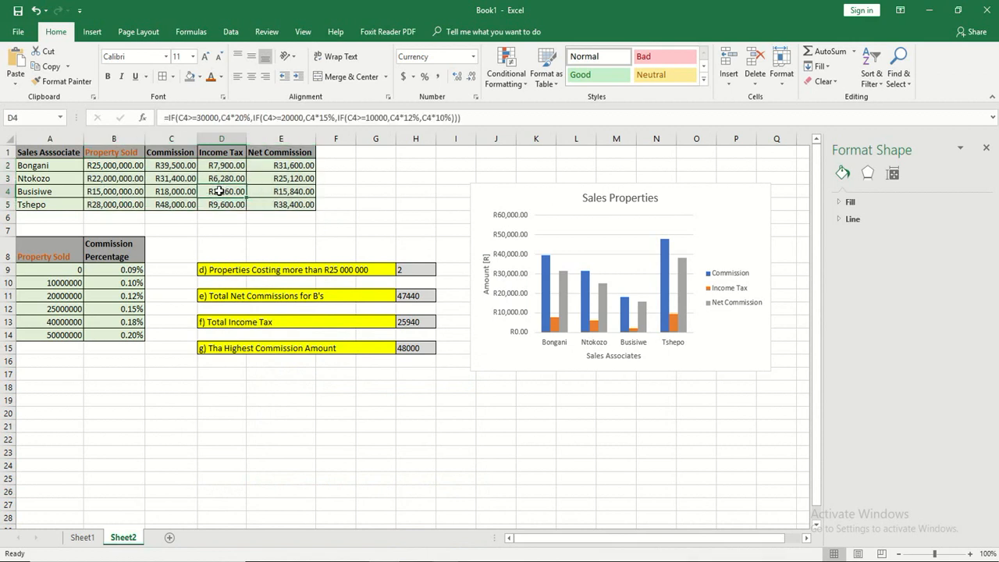
click(73, 81)
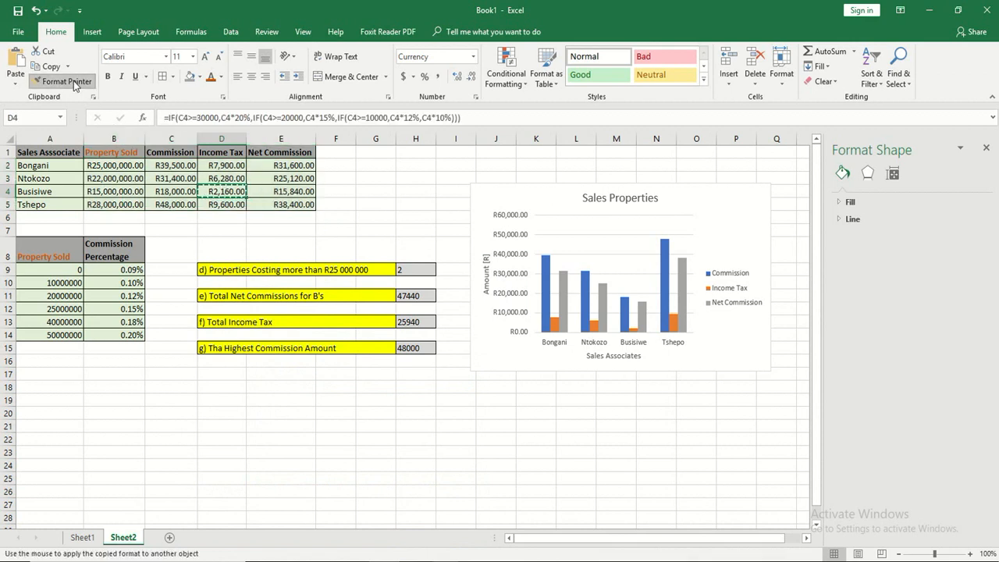
click(412, 298)
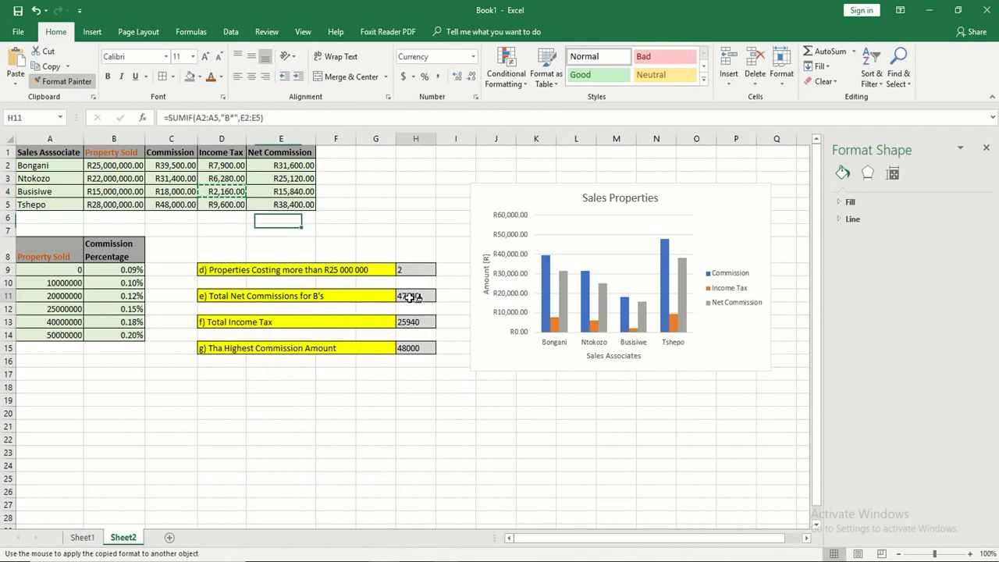
click(413, 320)
click(417, 346)
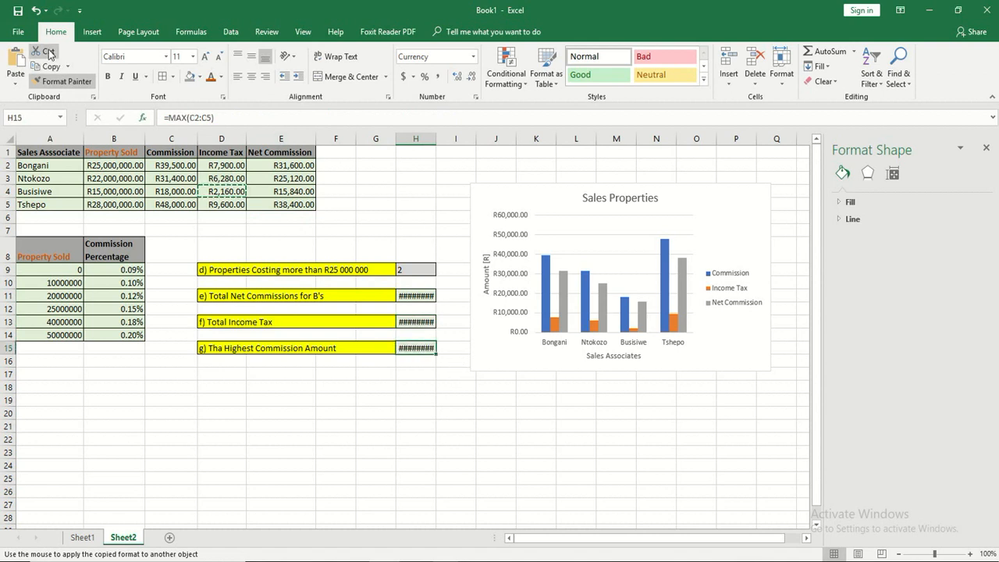
click(79, 82)
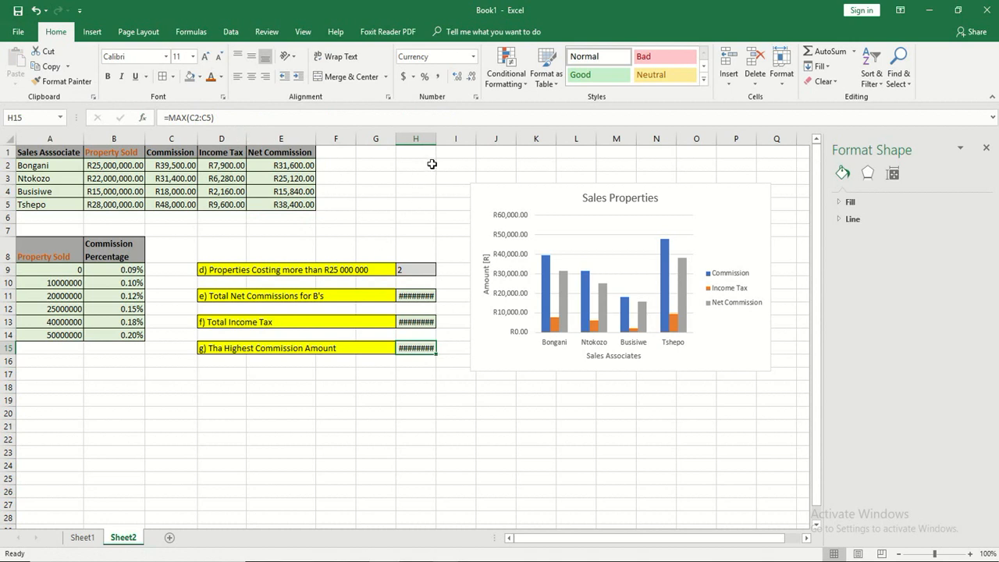
drag(434, 136, 449, 136)
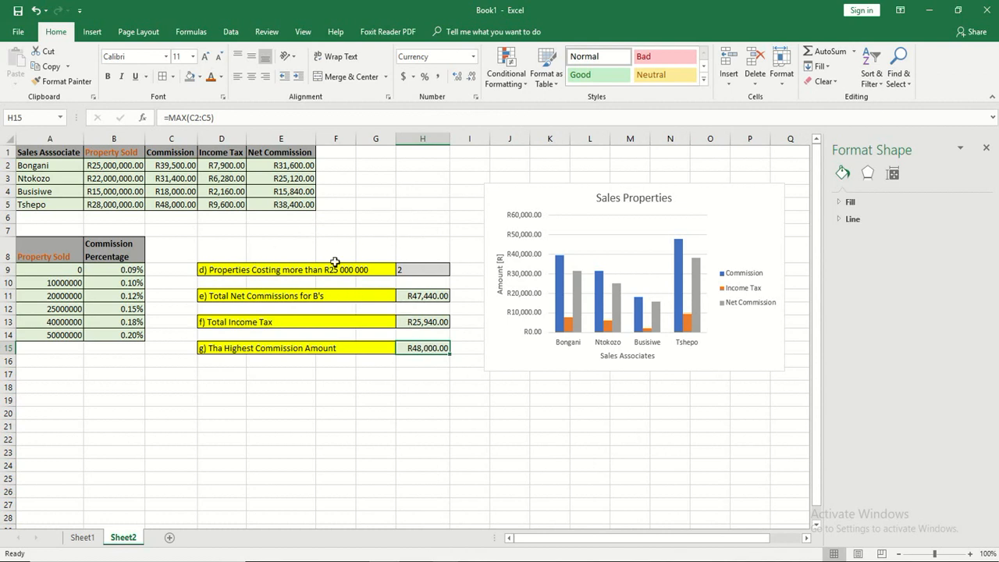
Copy the rand format from the Income Tax column to the Property Sold thresholds in A9:A14
click(228, 204)
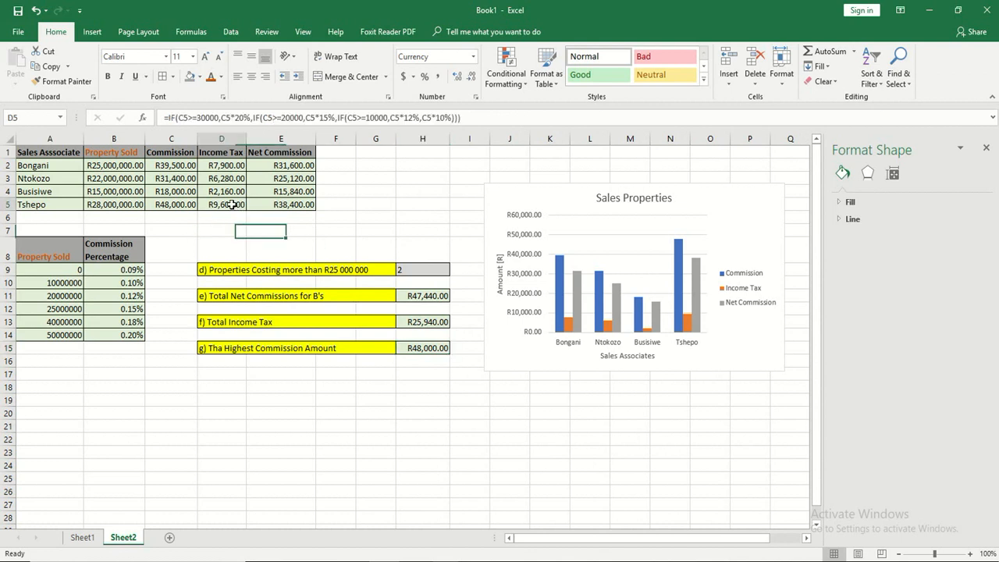
click(62, 81)
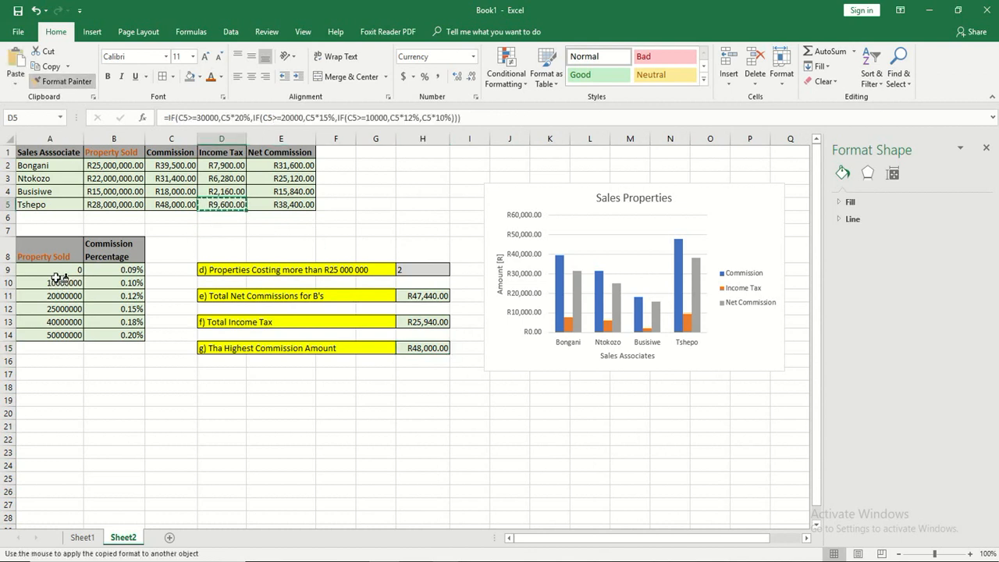
drag(61, 270, 63, 335)
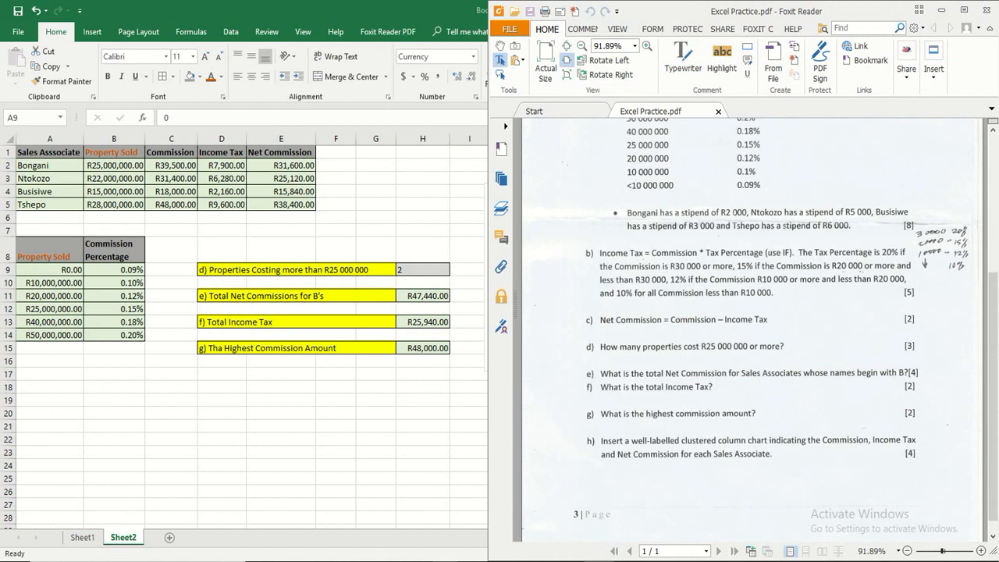
Place the Excel window beside the practice PDF, look over its questions, and close the Format Shape pane
click(599, 508)
mouse_move(390, 559)
click(390, 516)
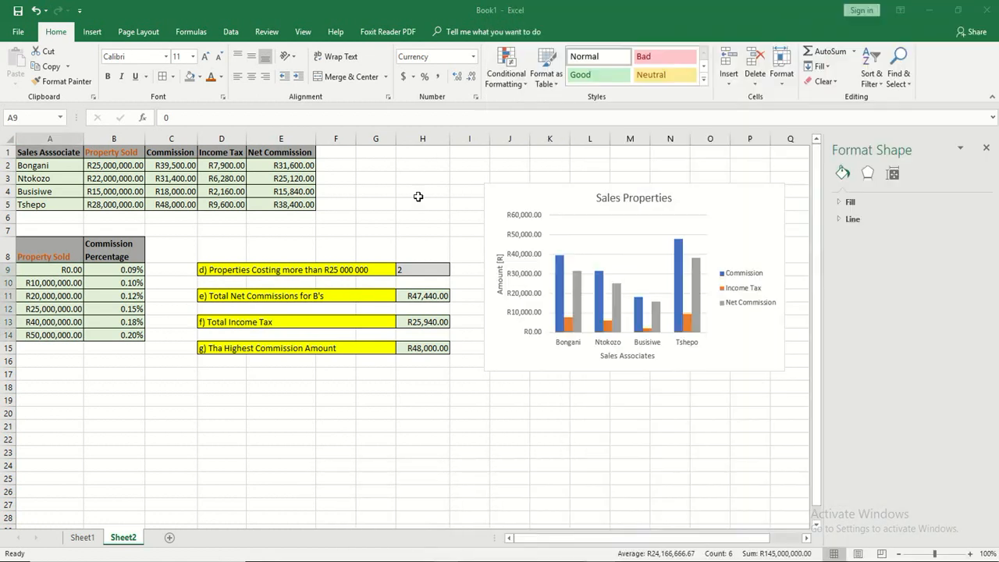
click(957, 10)
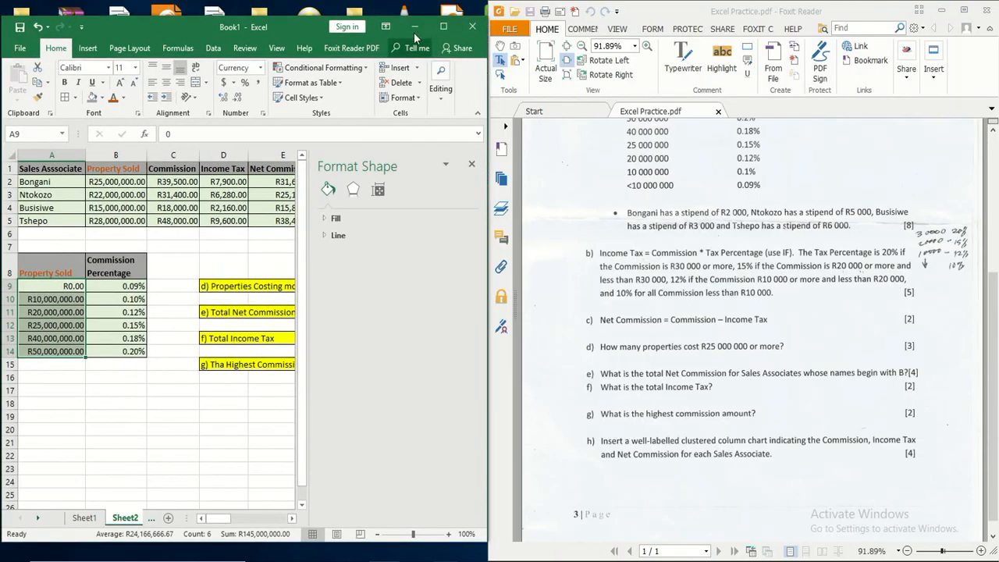
key(super+Left)
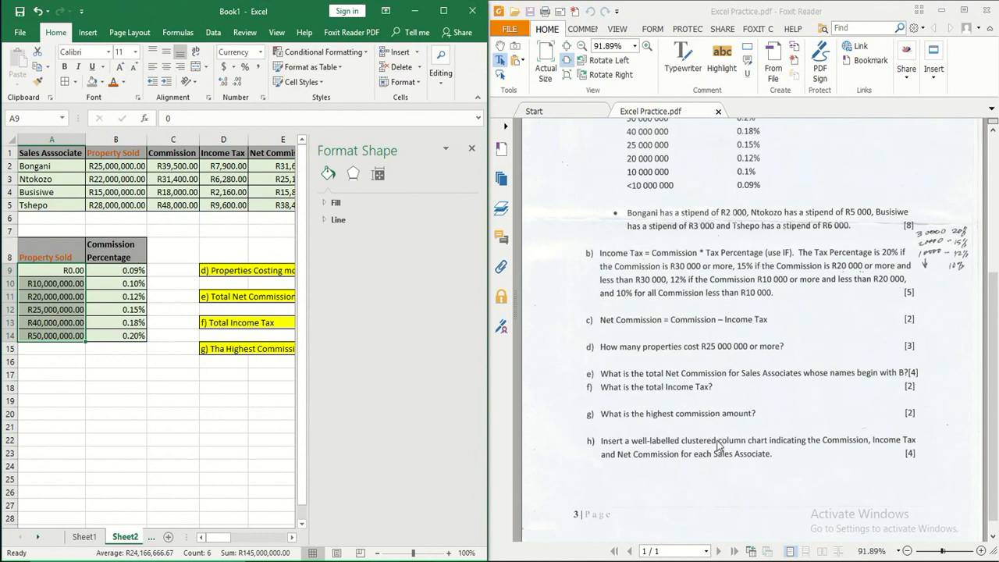
scroll(712, 428, up, 4)
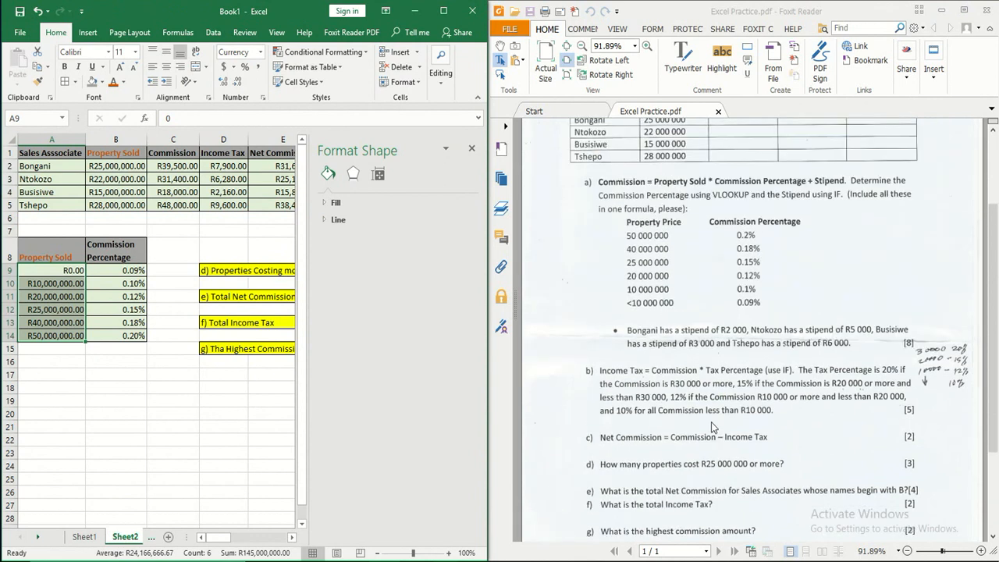
scroll(712, 427, down, 3)
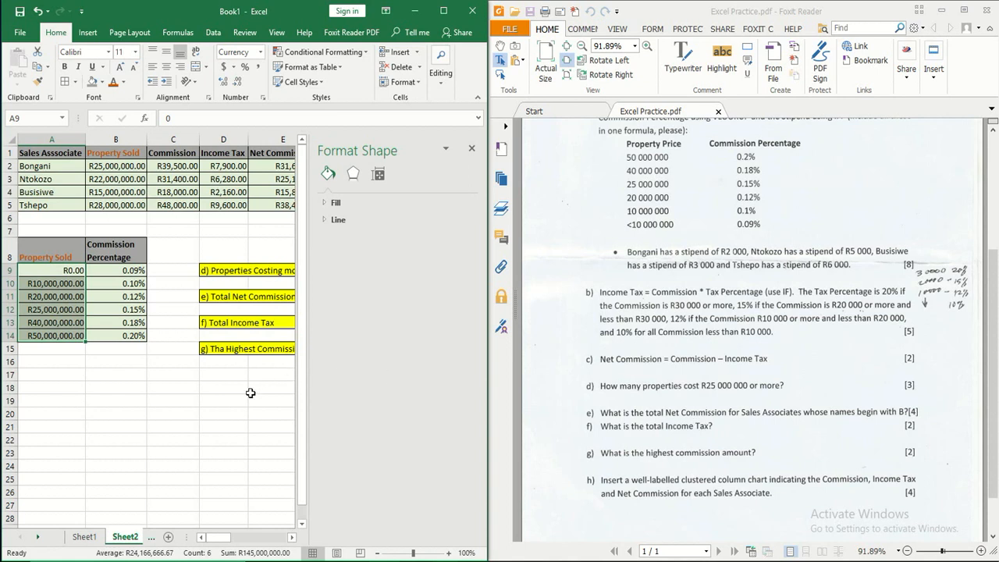
click(237, 412)
click(472, 148)
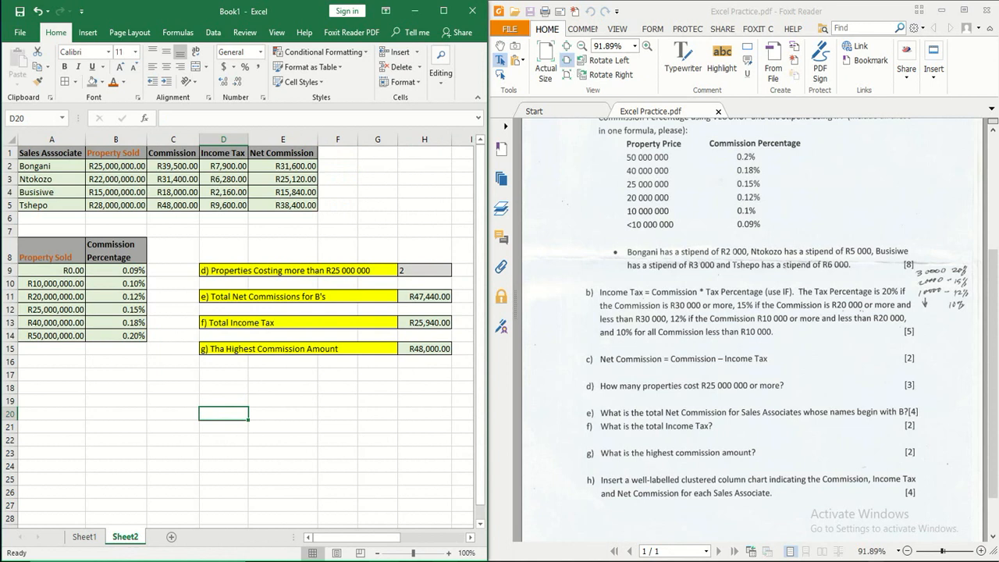
click(873, 560)
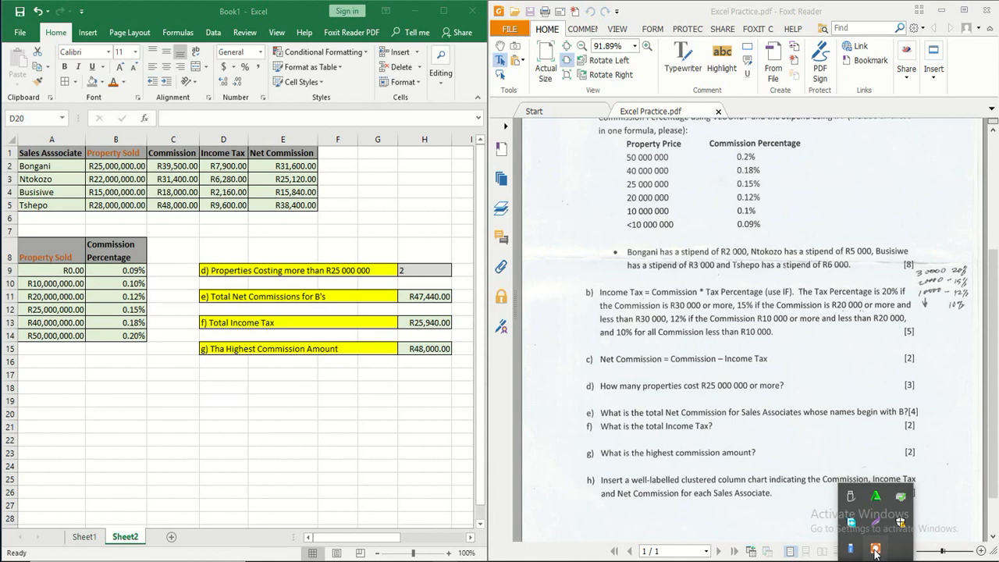